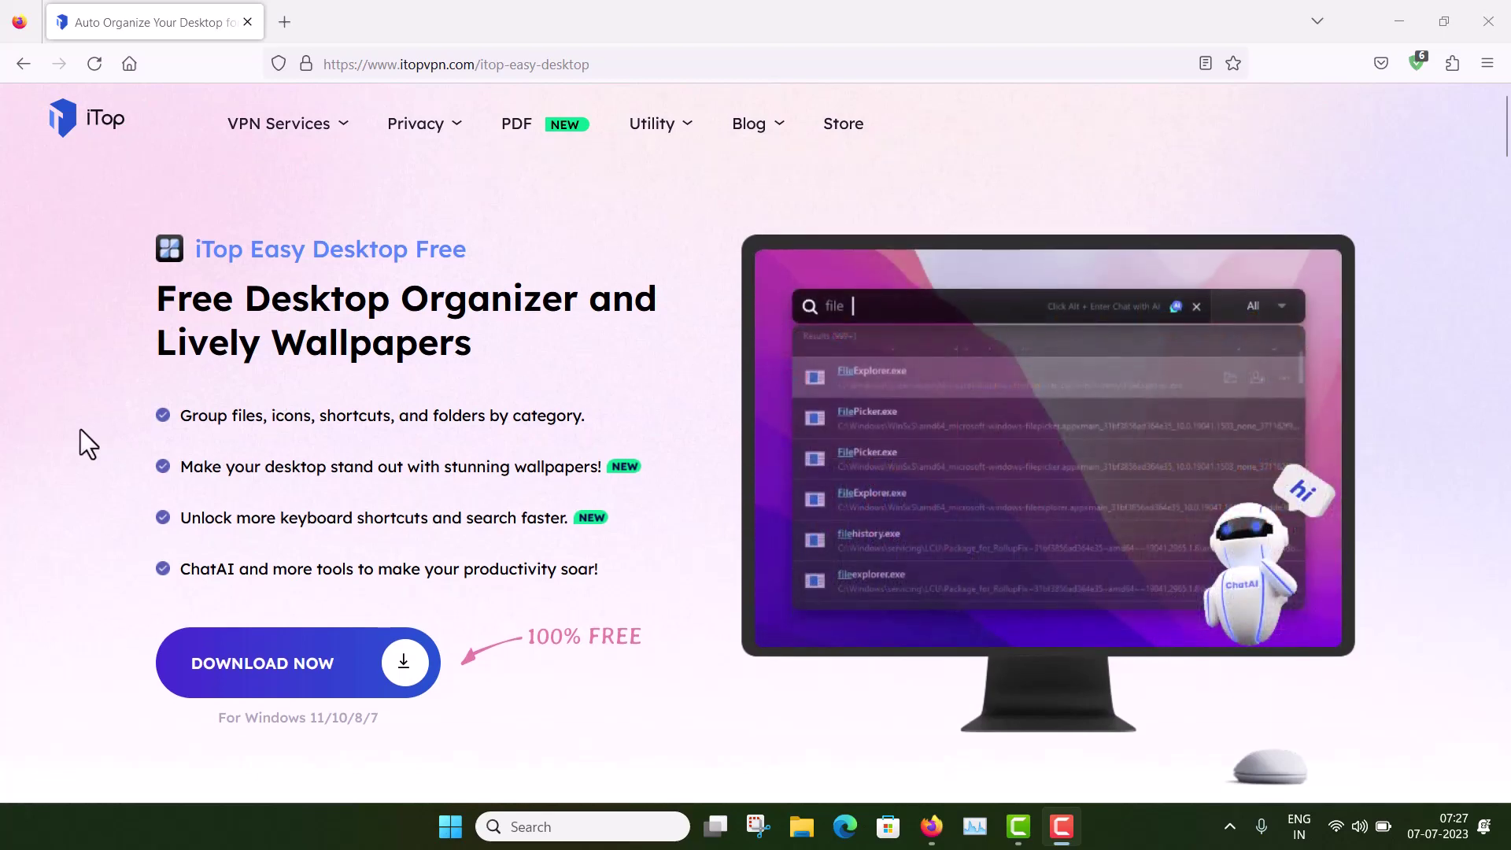
Step: Scroll down the iTop Easy Desktop product page to the download section
scroll(80, 428, "down", 1)
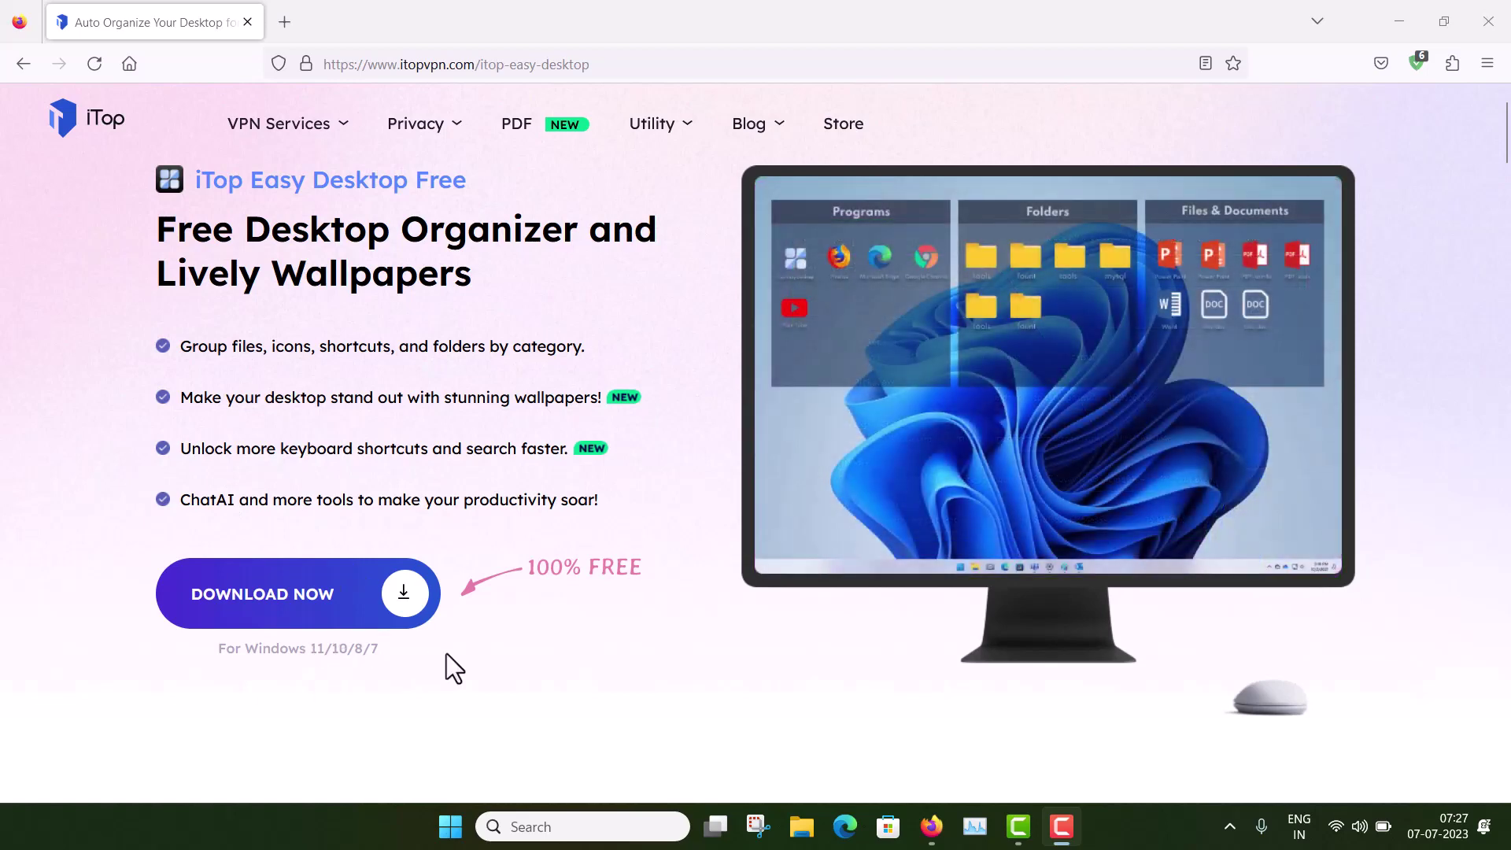
scroll(447, 655, "down", 10)
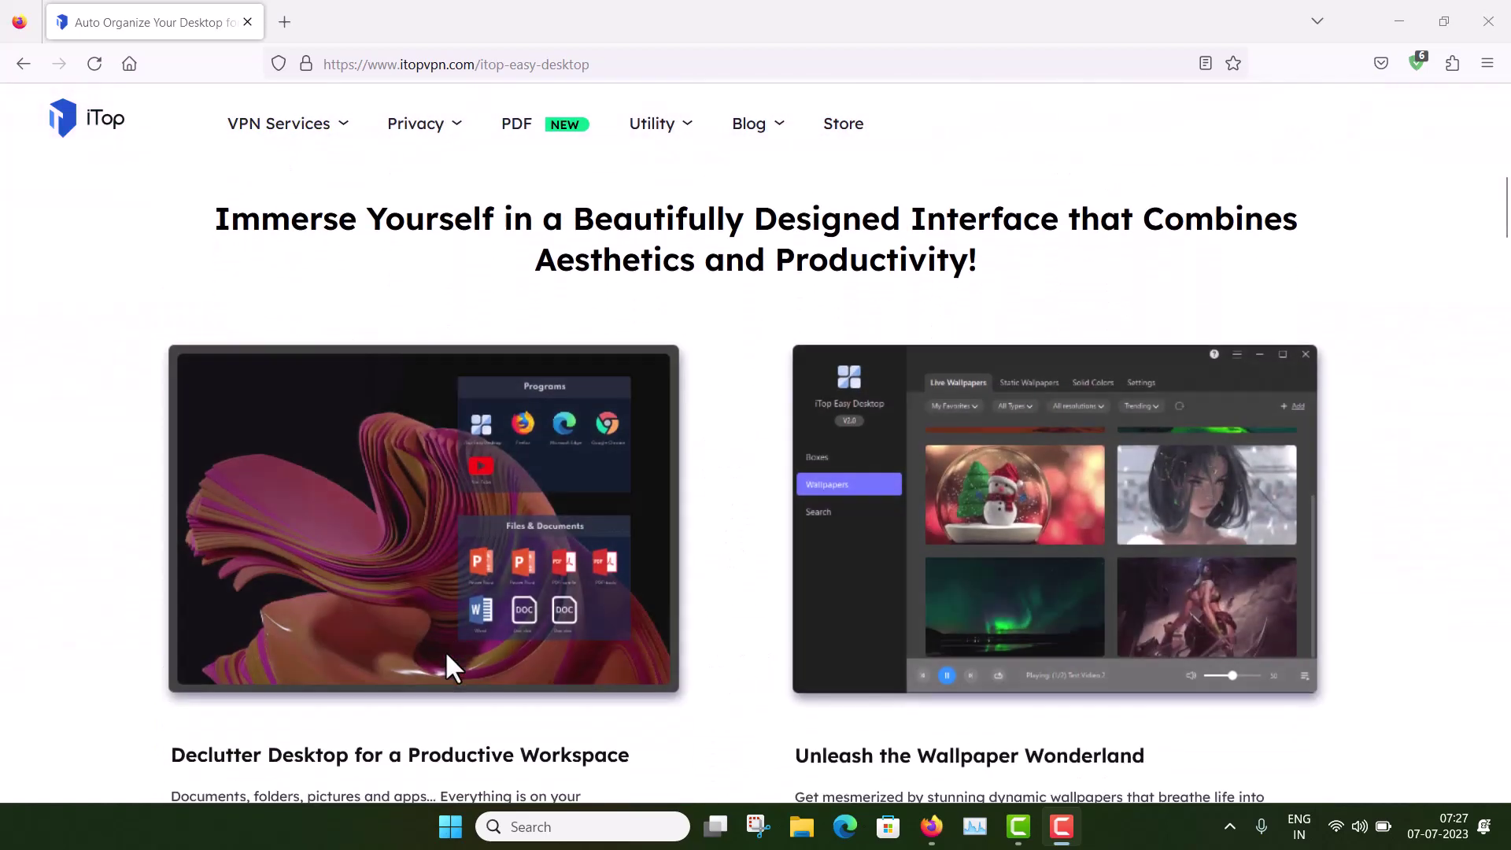
scroll(447, 653, "down", 1)
scroll(446, 654, "down", 1)
scroll(447, 653, "down", 8)
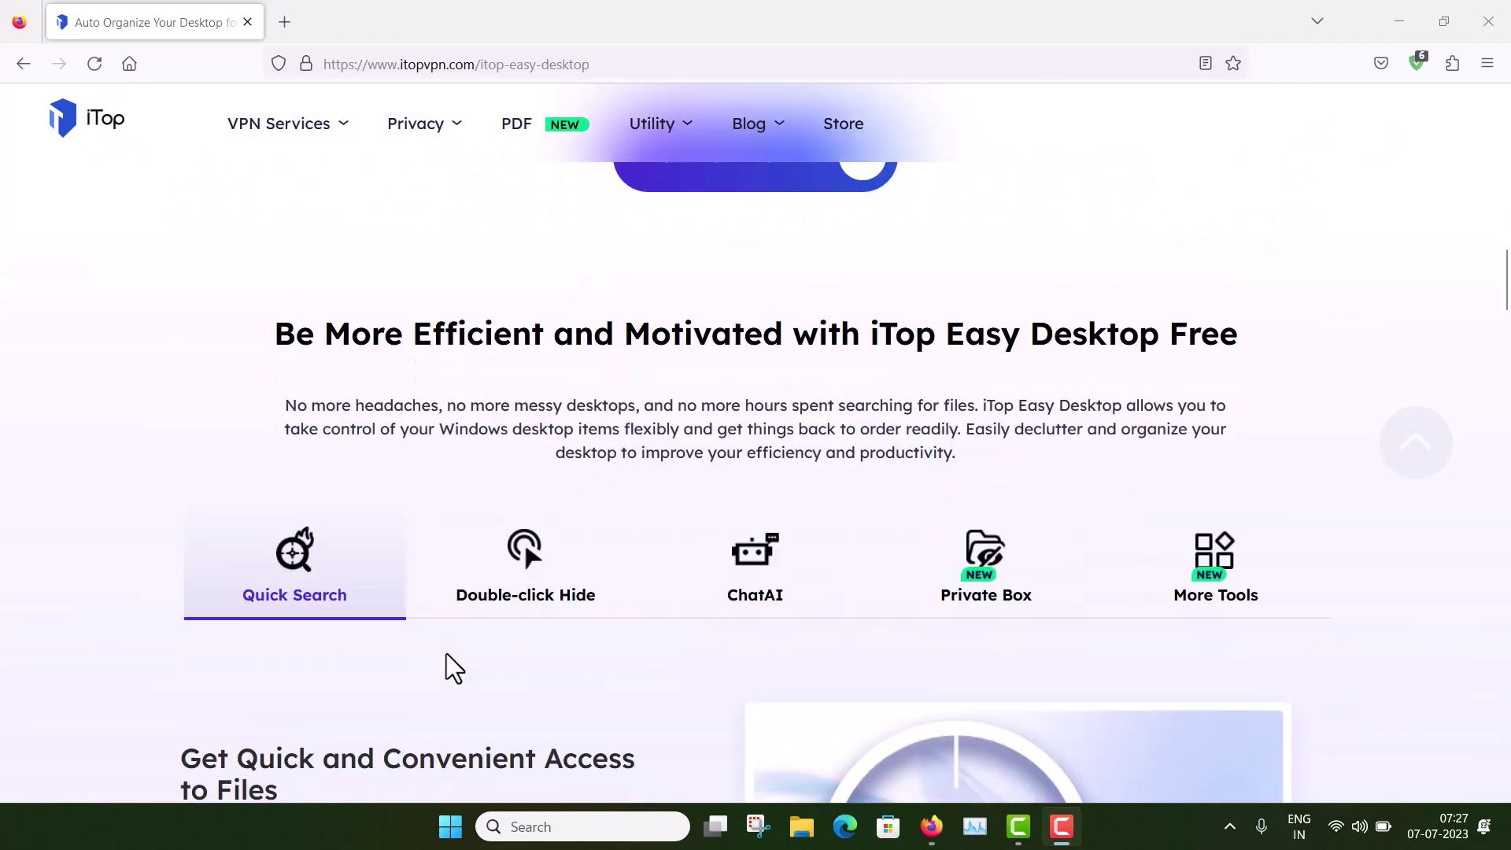
scroll(446, 654, "down", 16)
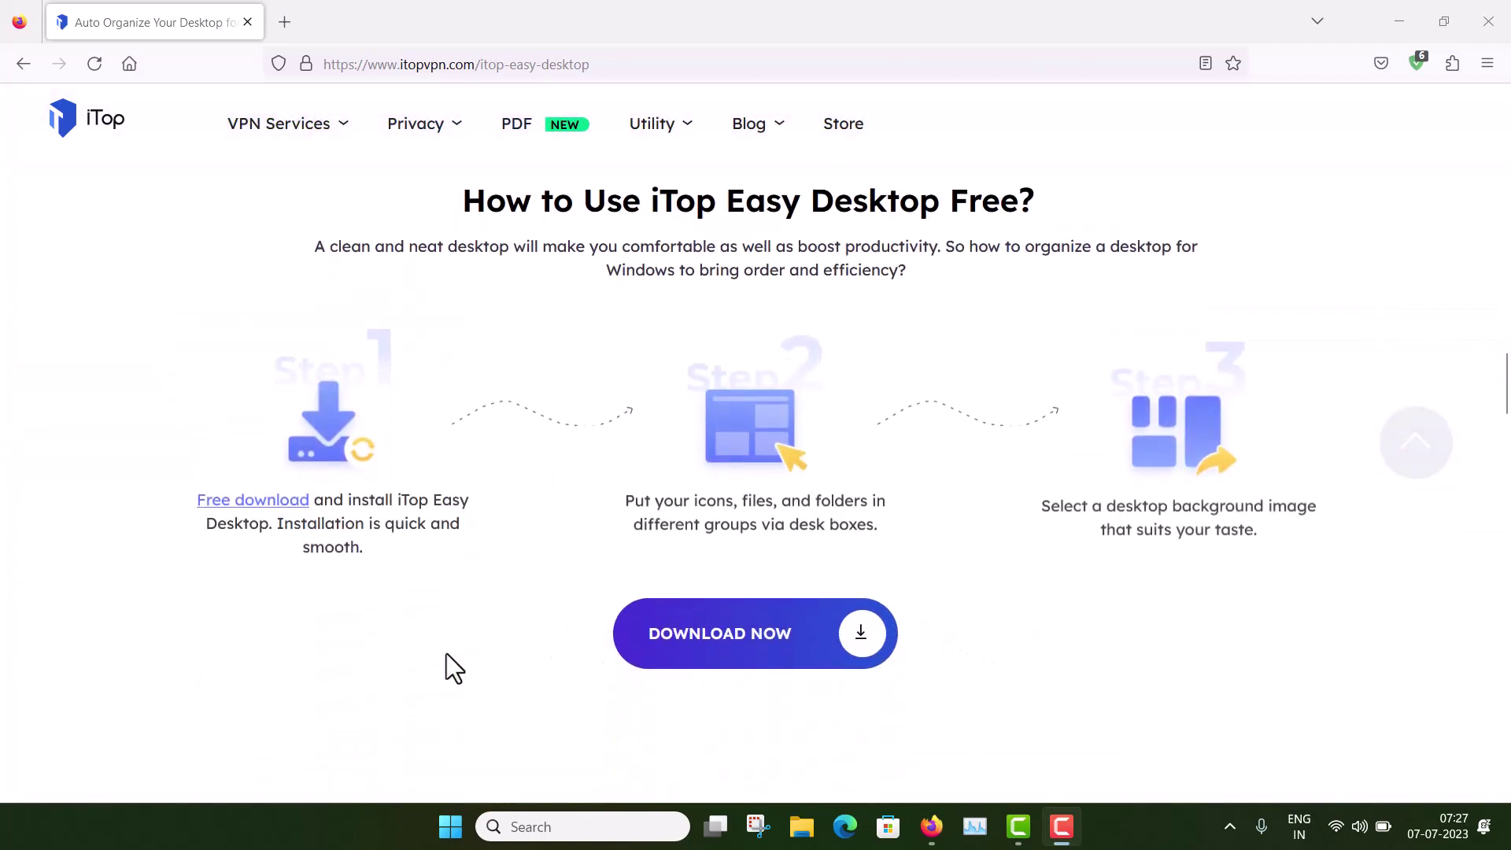
scroll(446, 654, "down", 2)
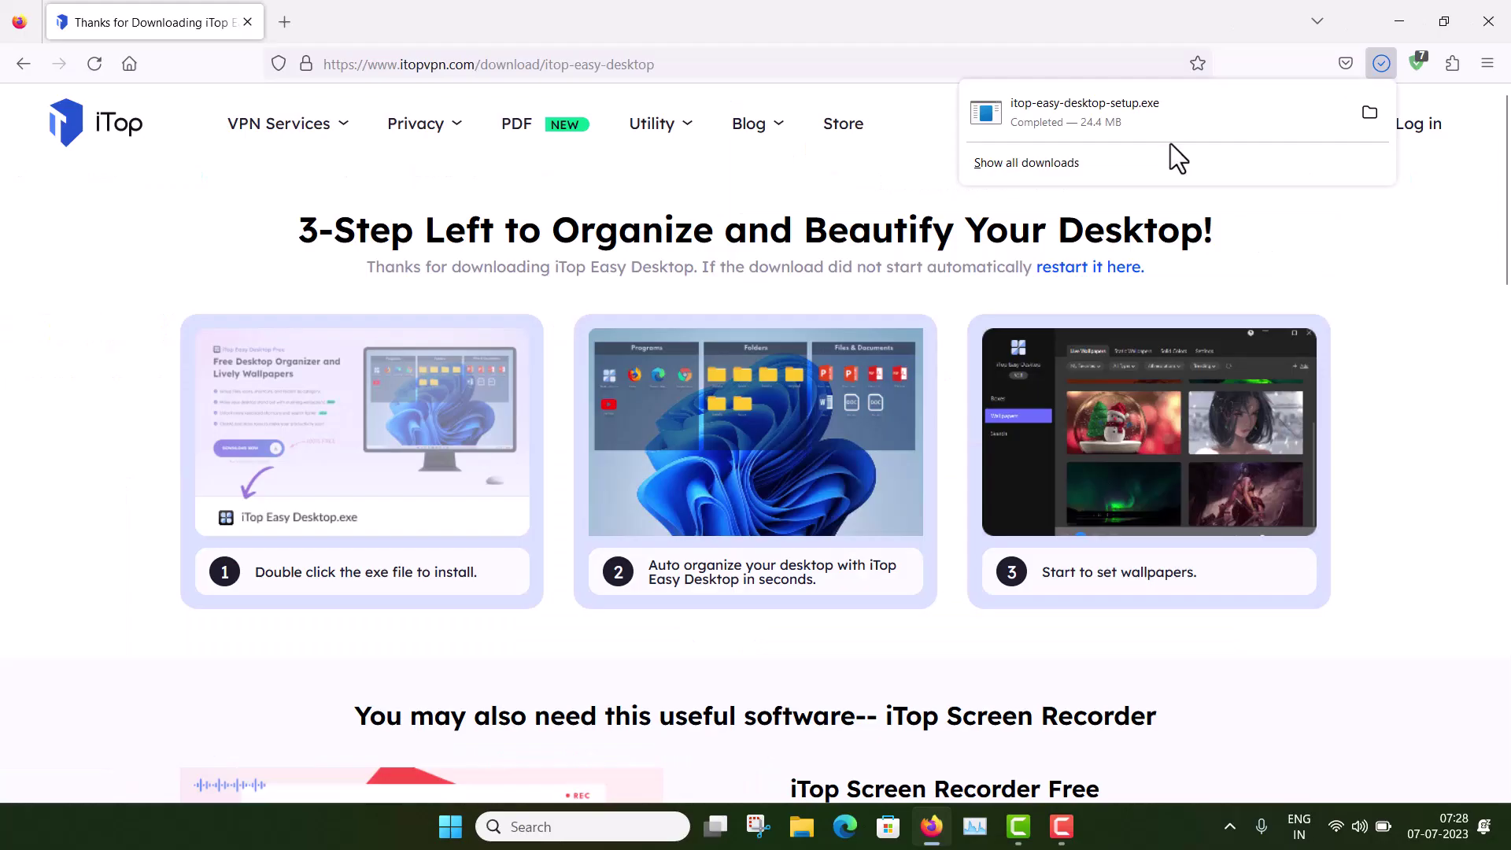
Step: Run itop-easy-desktop-setup.exe, accept the license and install to the default folder with a desktop icon
left_click(1141, 115)
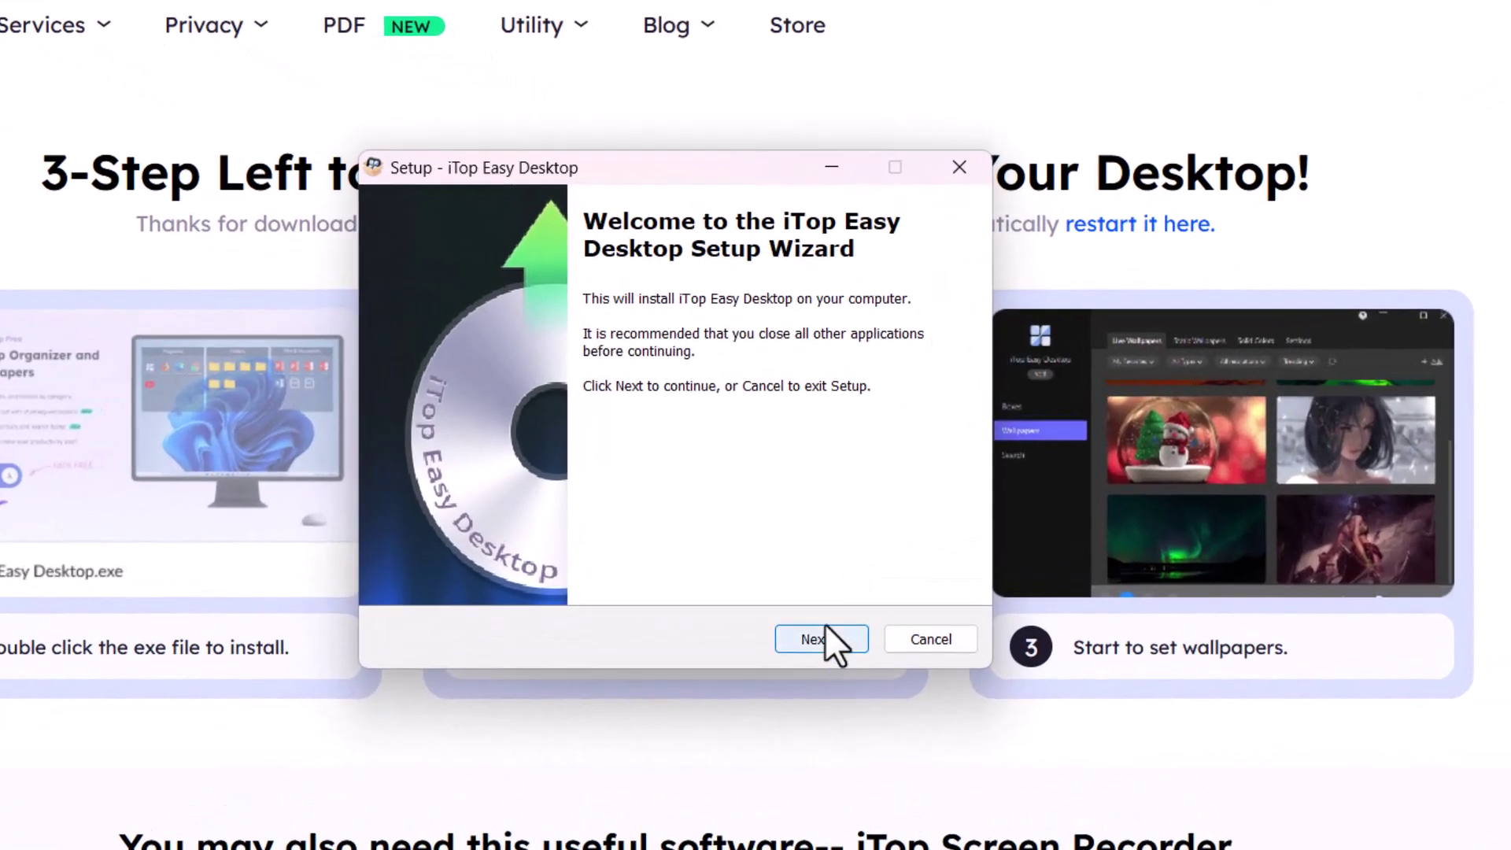
left_click(825, 639)
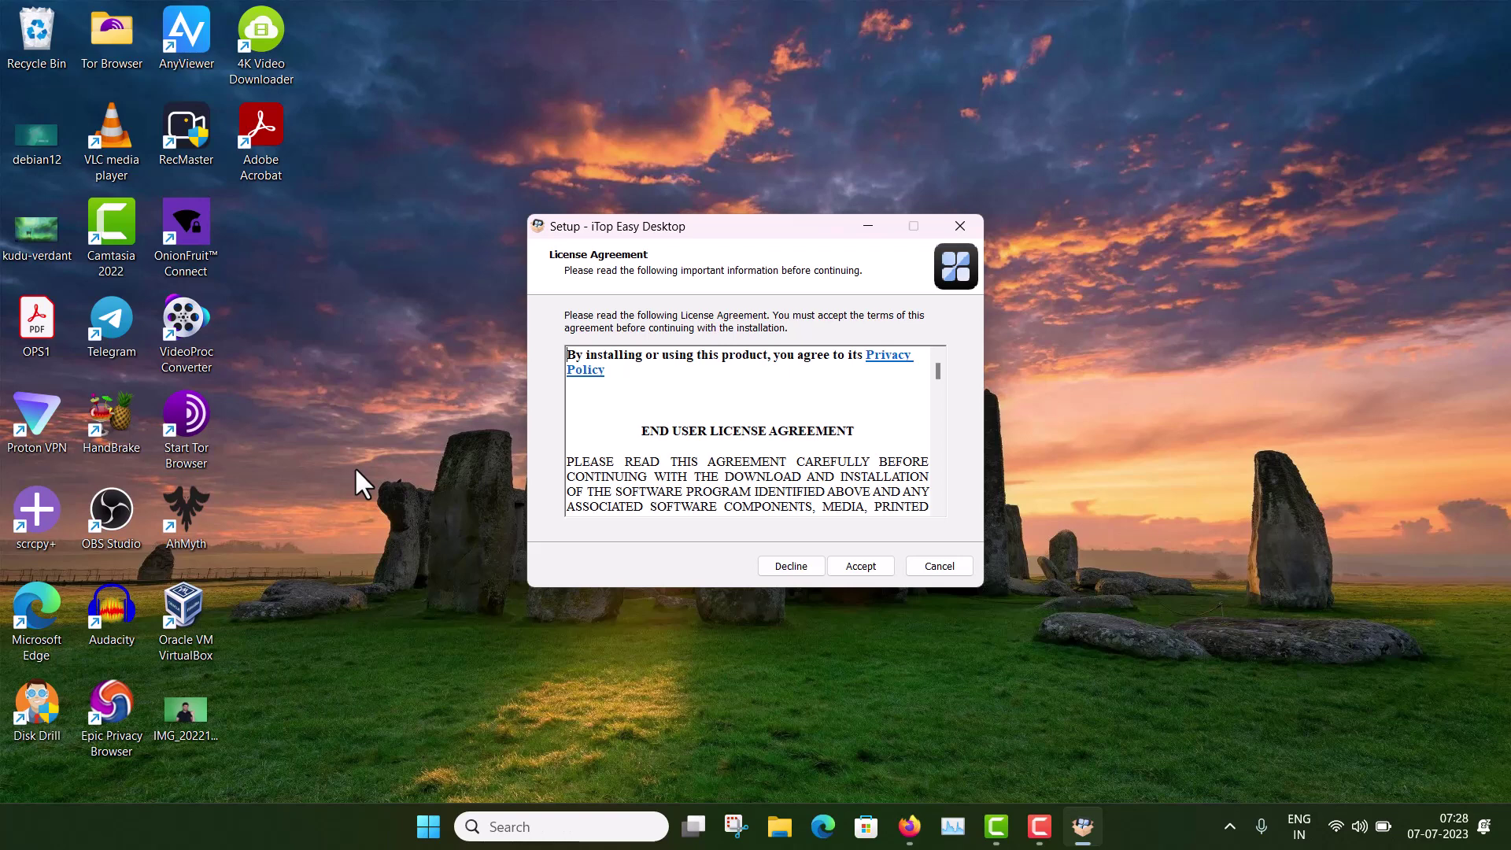
left_click(871, 568)
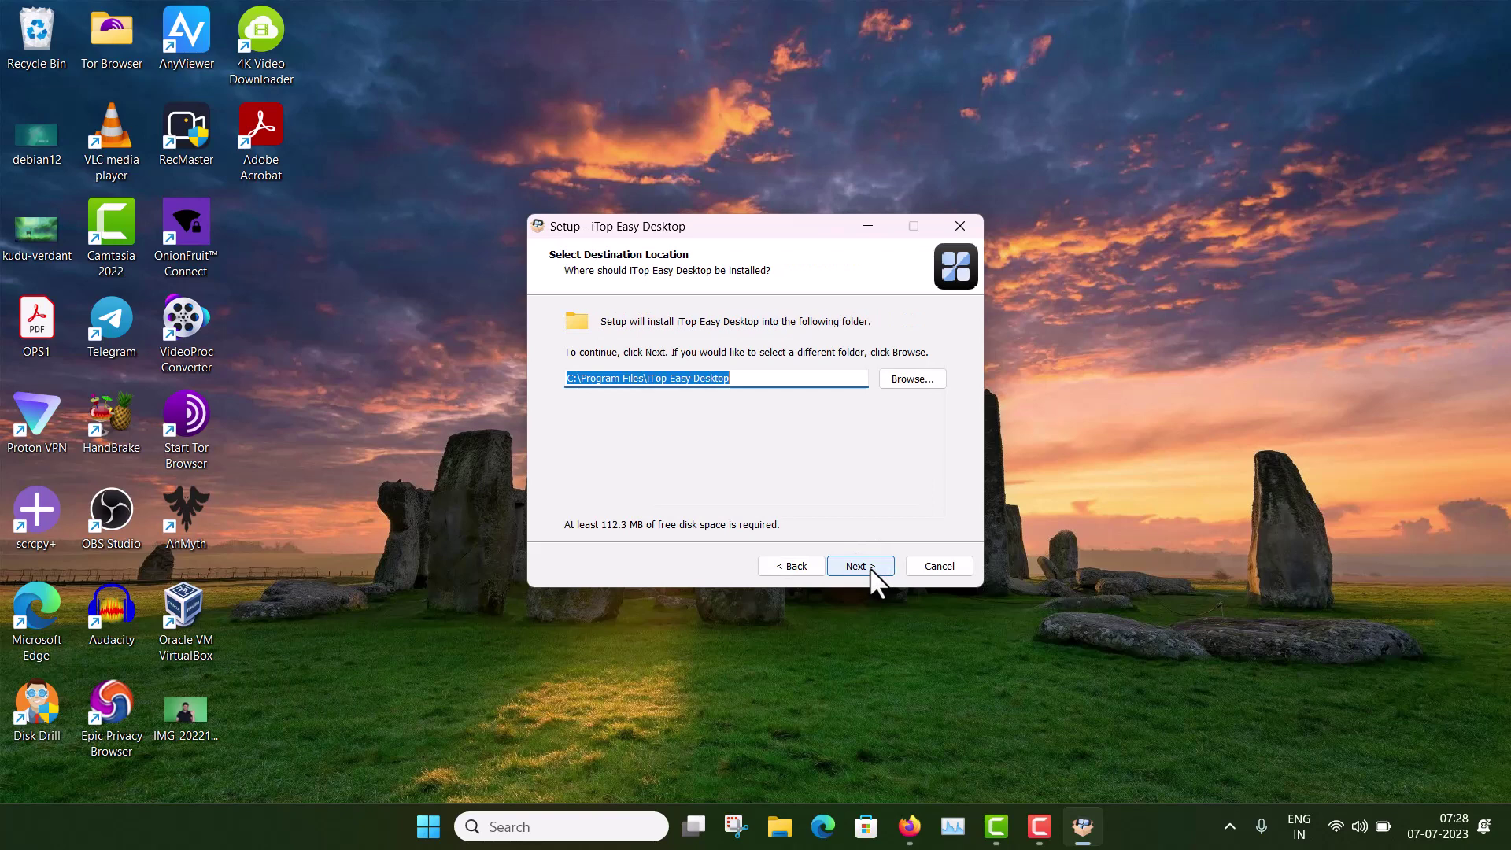
left_click(872, 568)
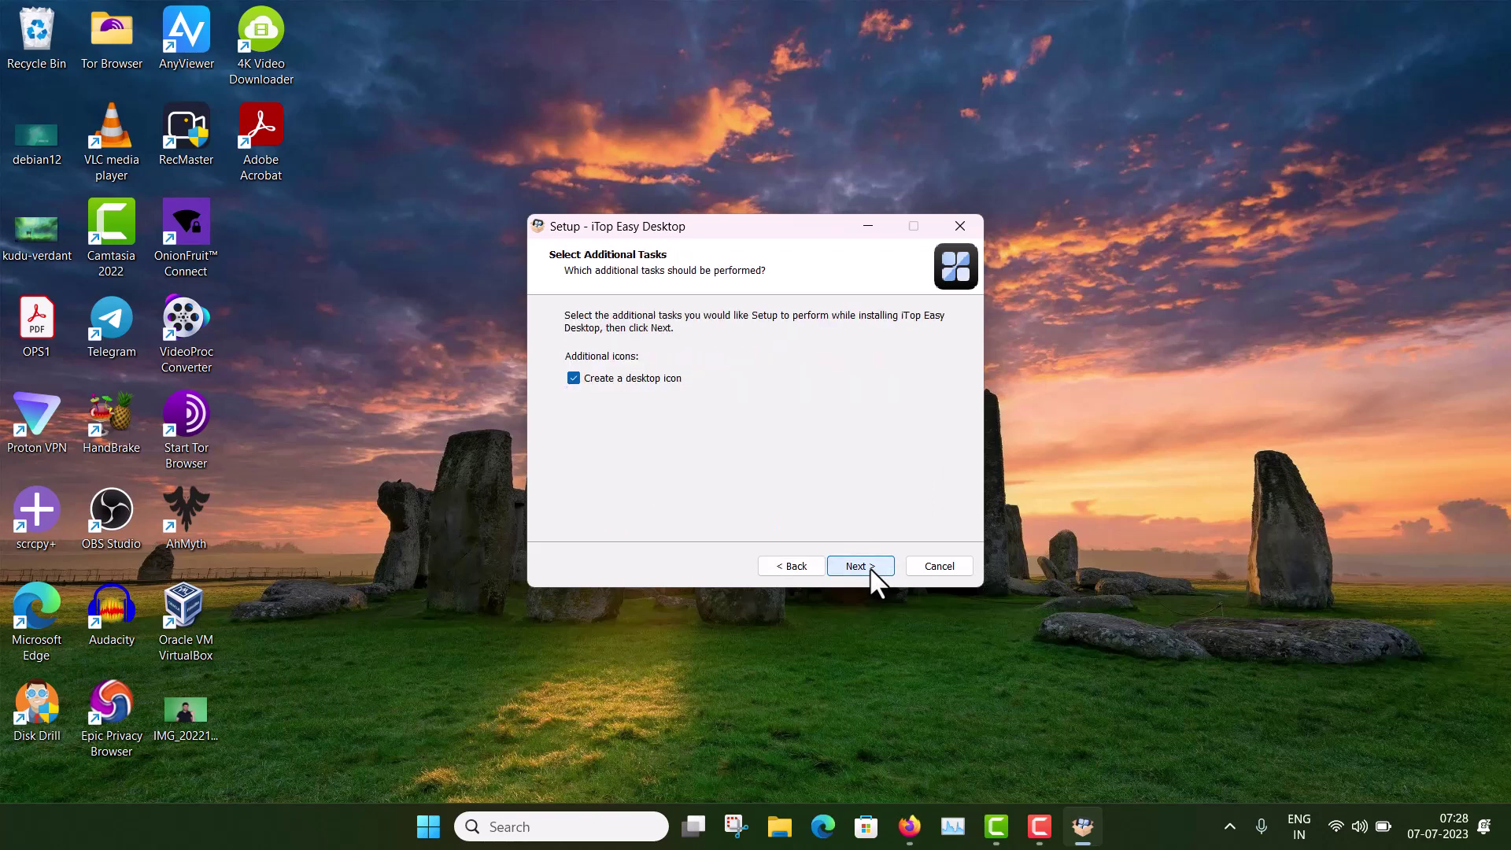
left_click(871, 568)
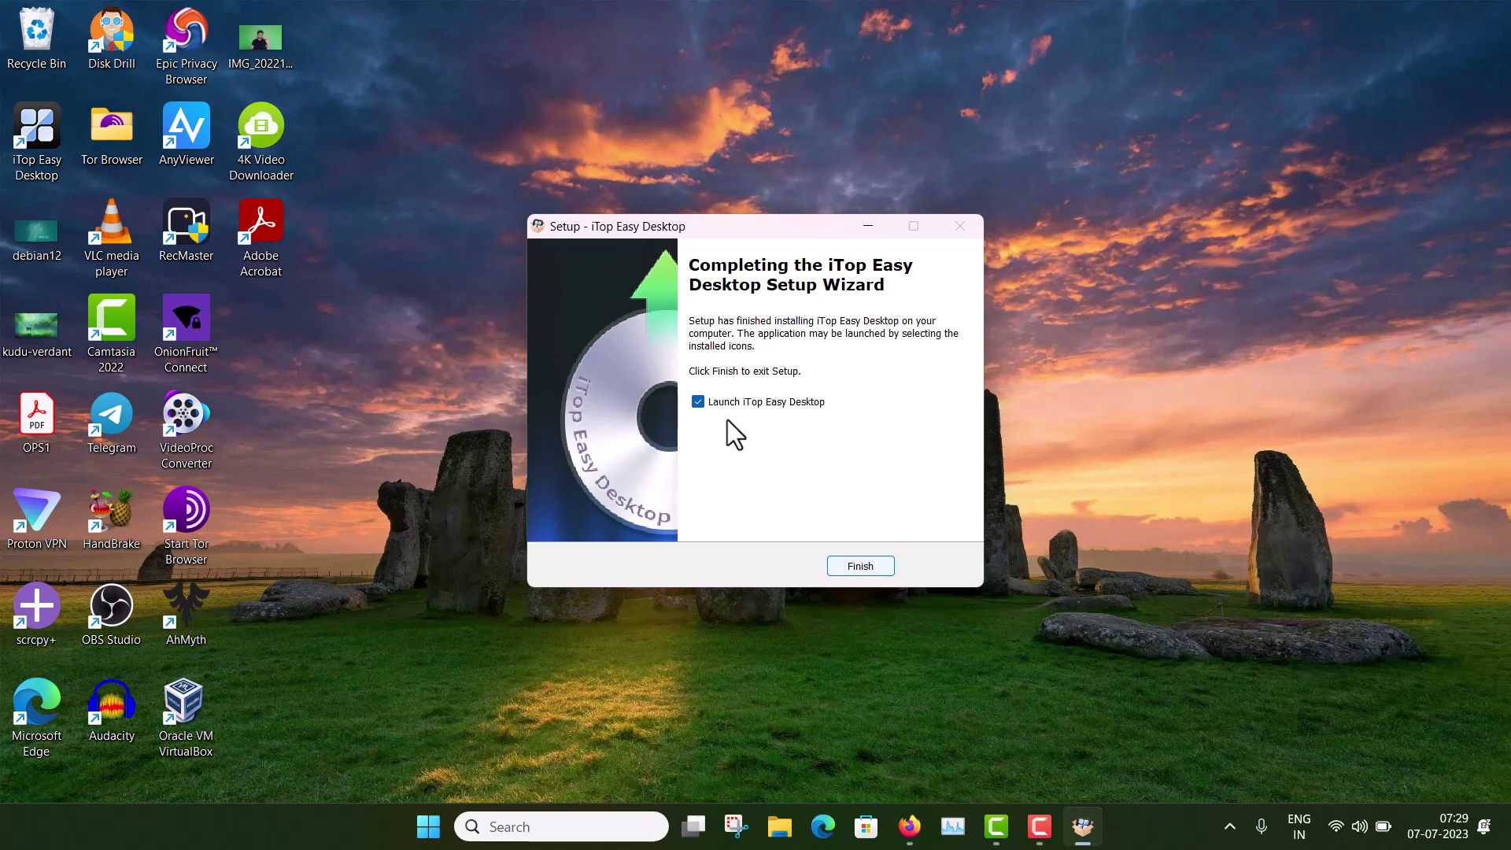
Step: Launch Easy Desktop, hide its settings window, and drag kudu-verdant into the Files & Documents box
left_click(865, 566)
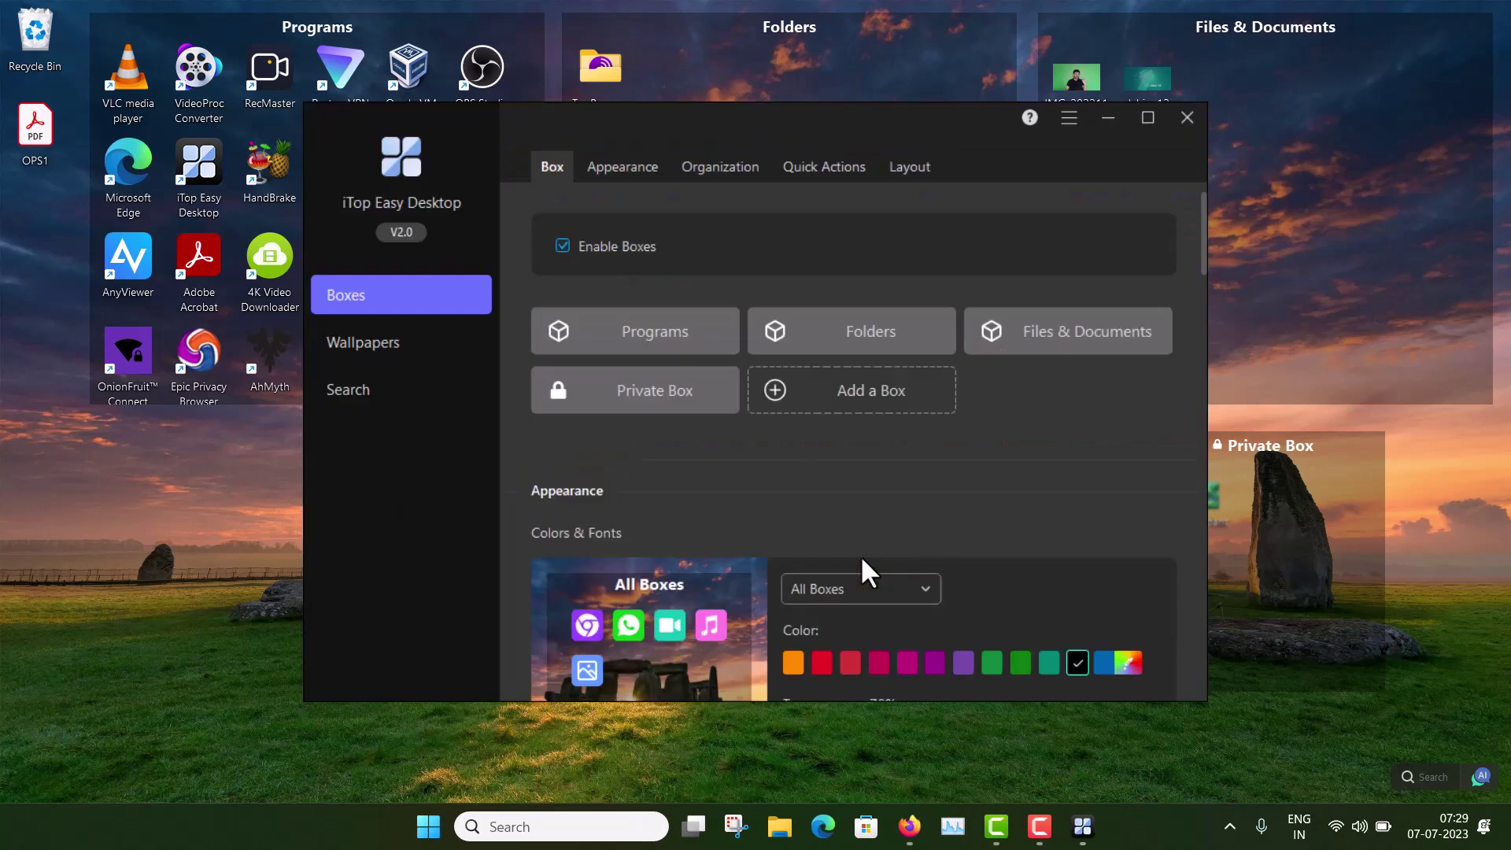
left_click(1108, 116)
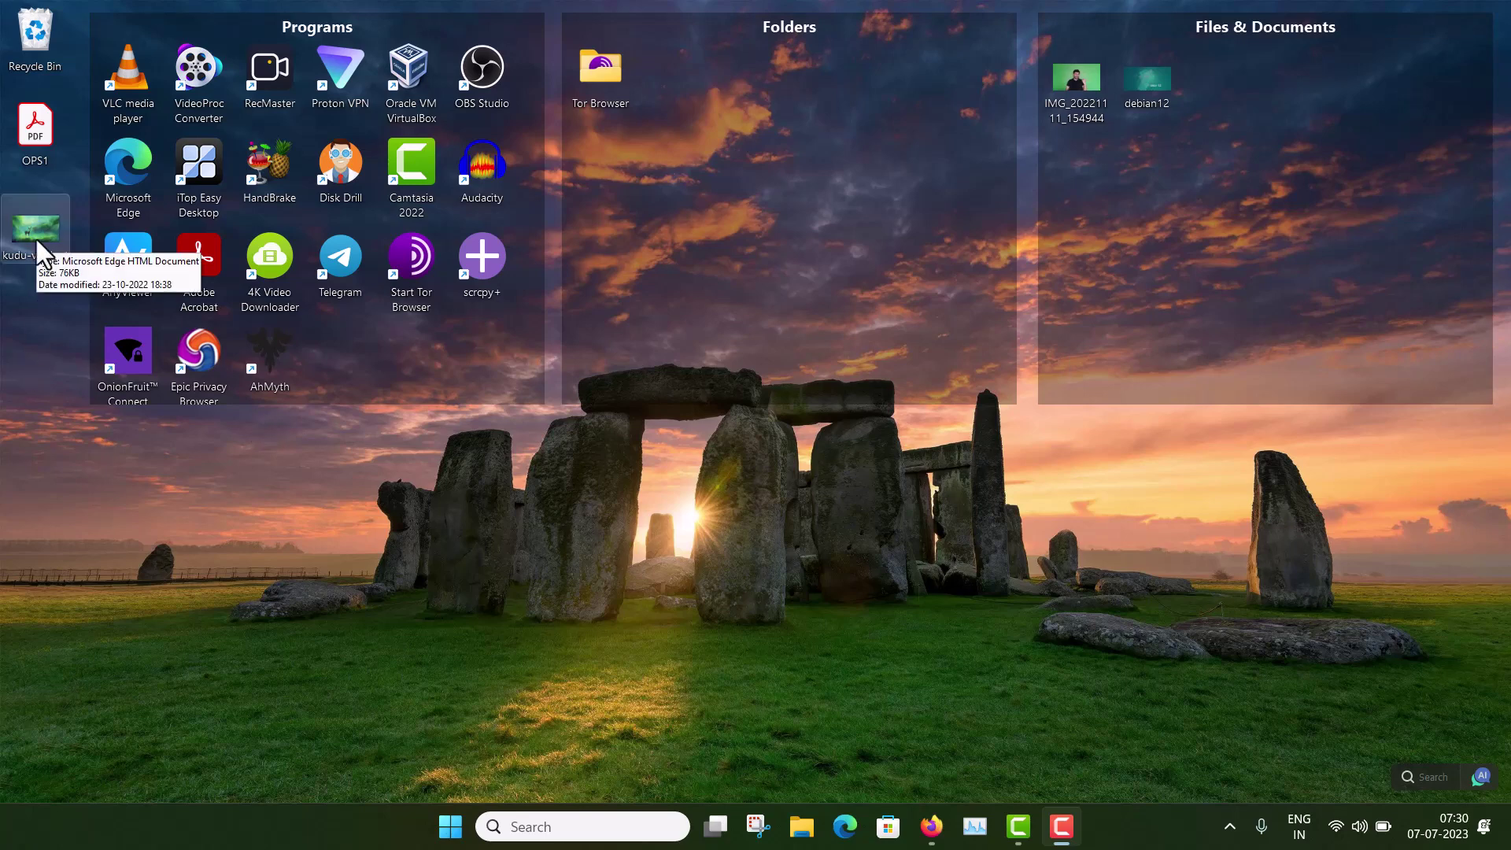
left_click_drag(36, 239, 797, 241)
left_click_drag(674, 75, 1157, 228)
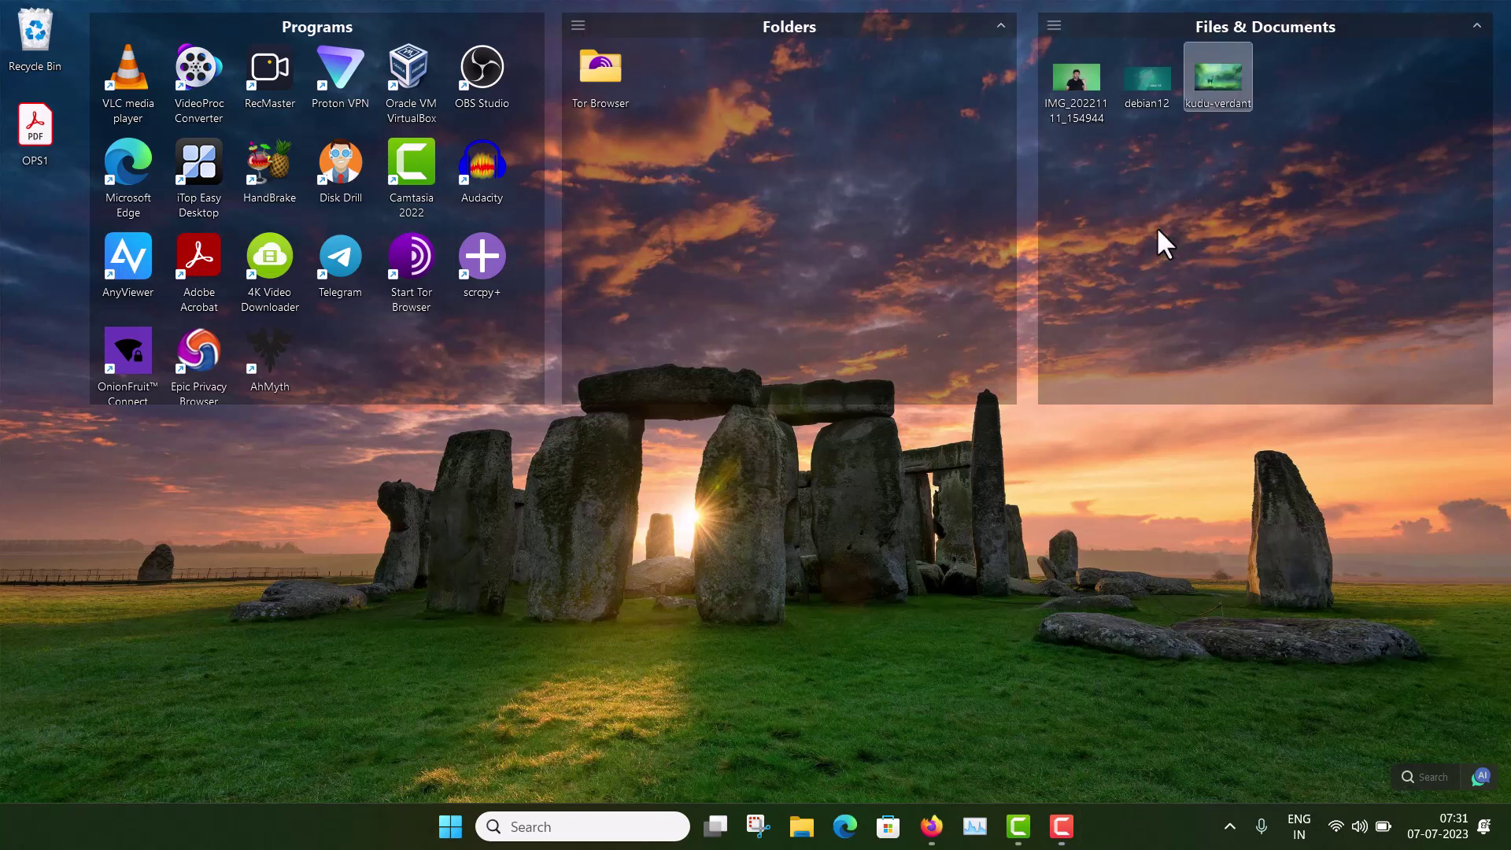
left_click(1155, 229)
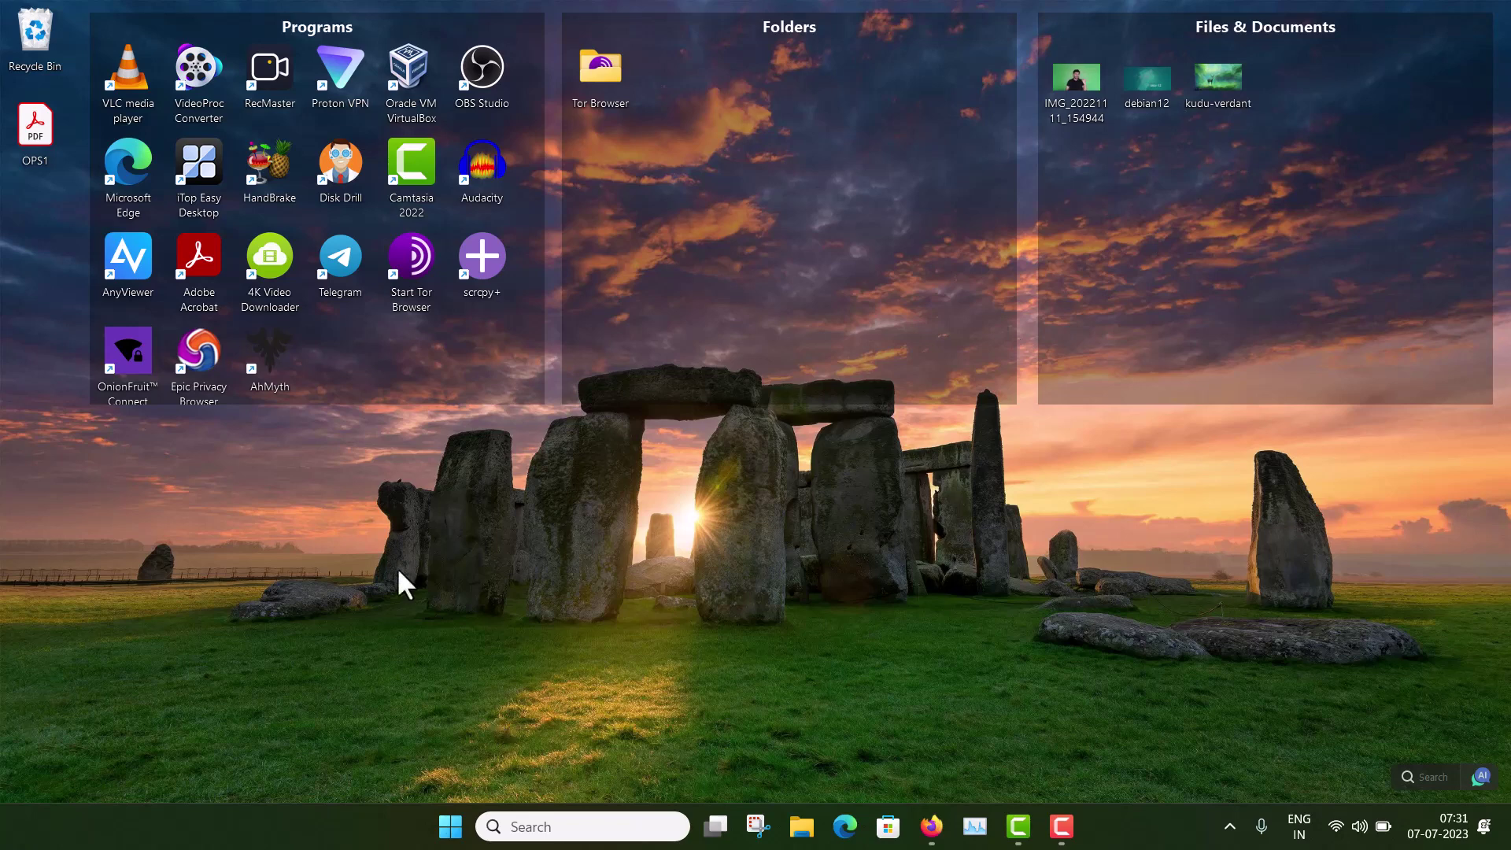
Step: Open the iTop Easy Desktop settings window from the desktop right-click menu
right_click(603, 519)
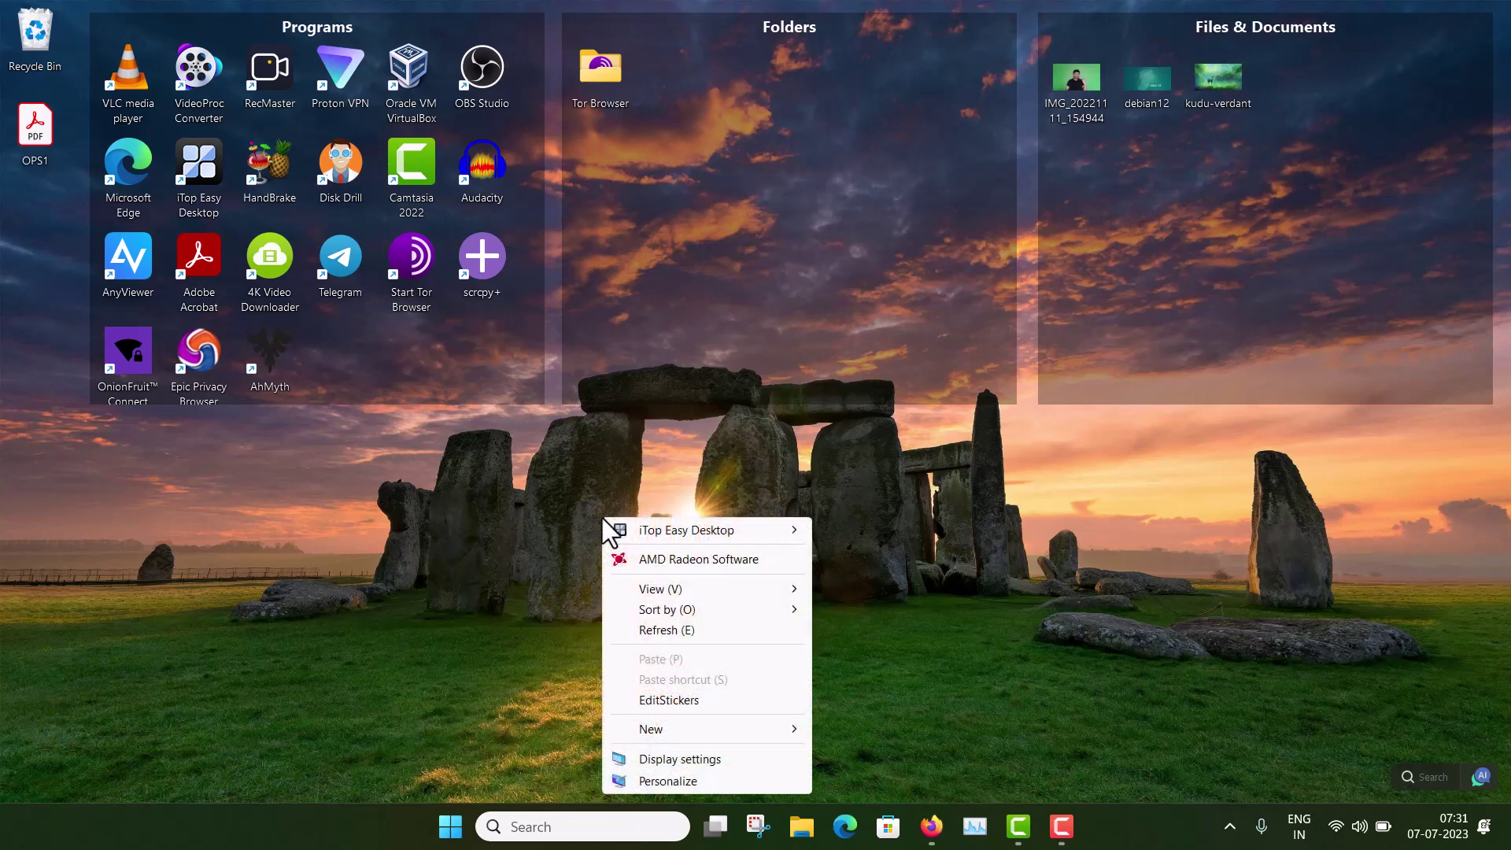
mouse_move(740, 529)
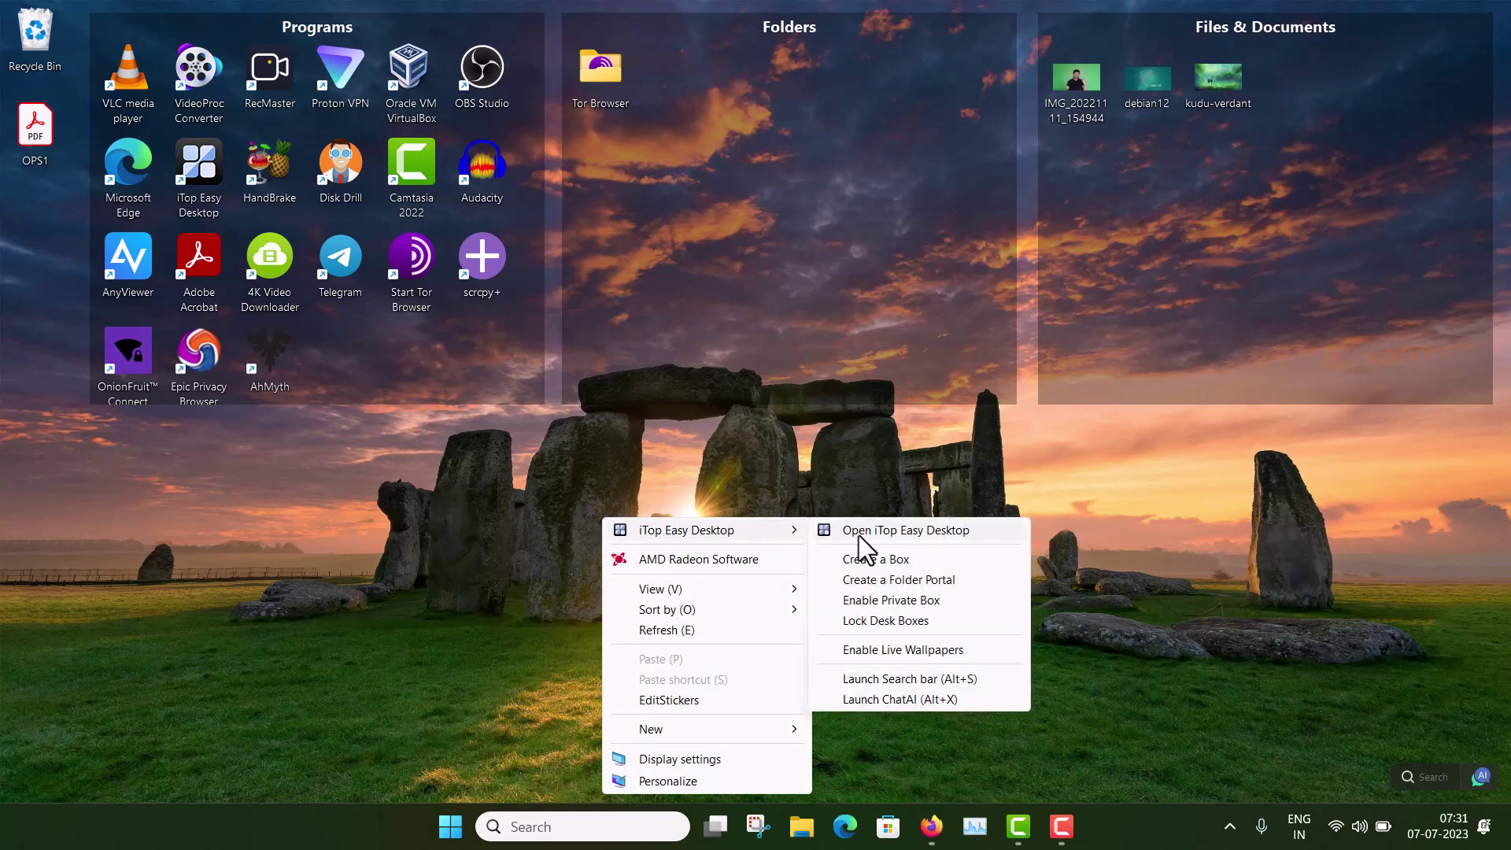
left_click(939, 532)
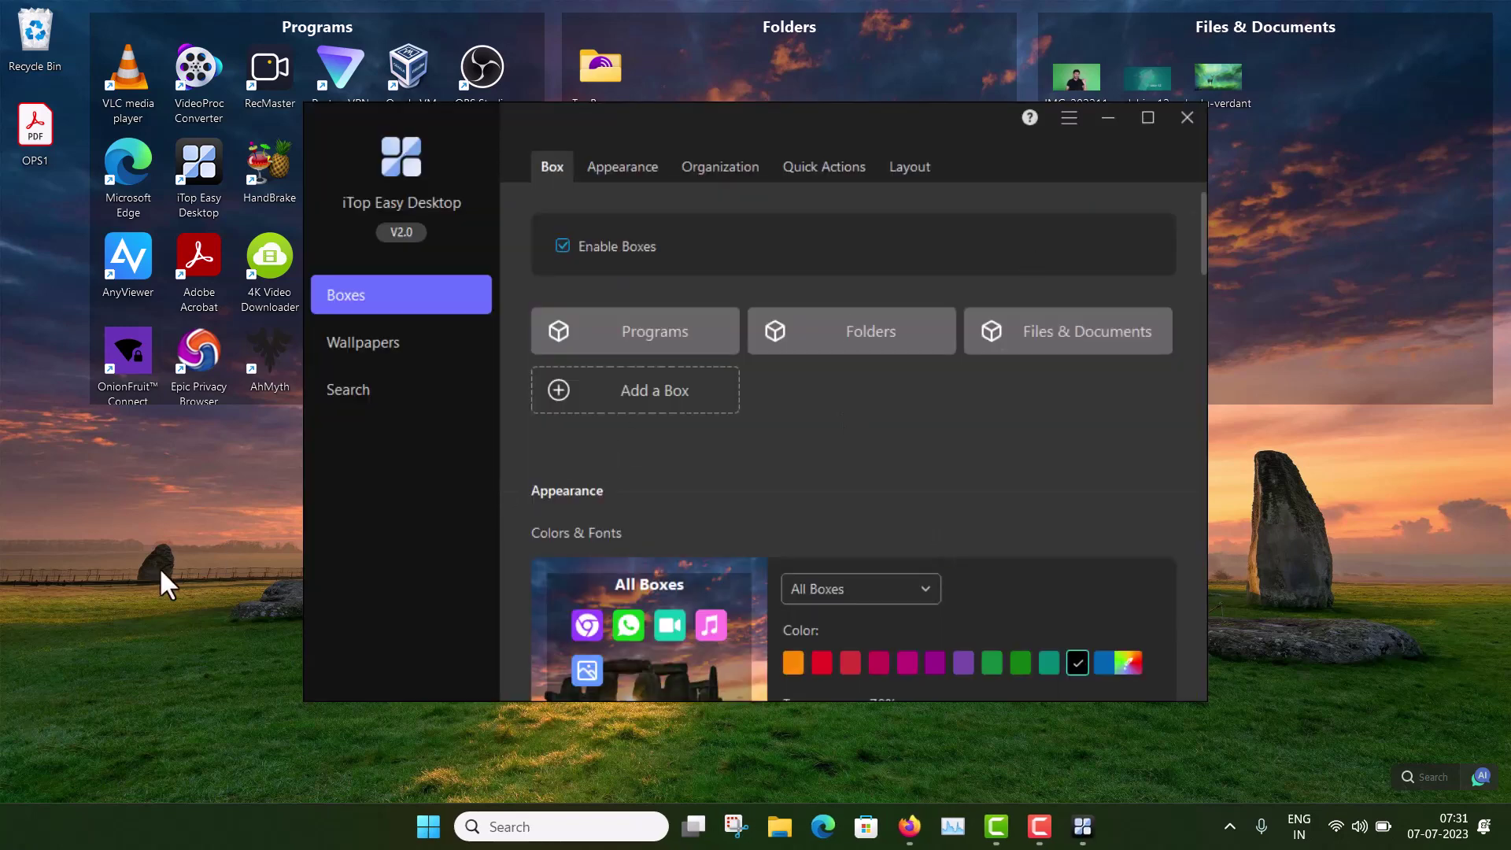
Step: Hide the settings window and open the desktop menu's iTop Easy Desktop submenu for Create a Folder Portal
right_click(120, 546)
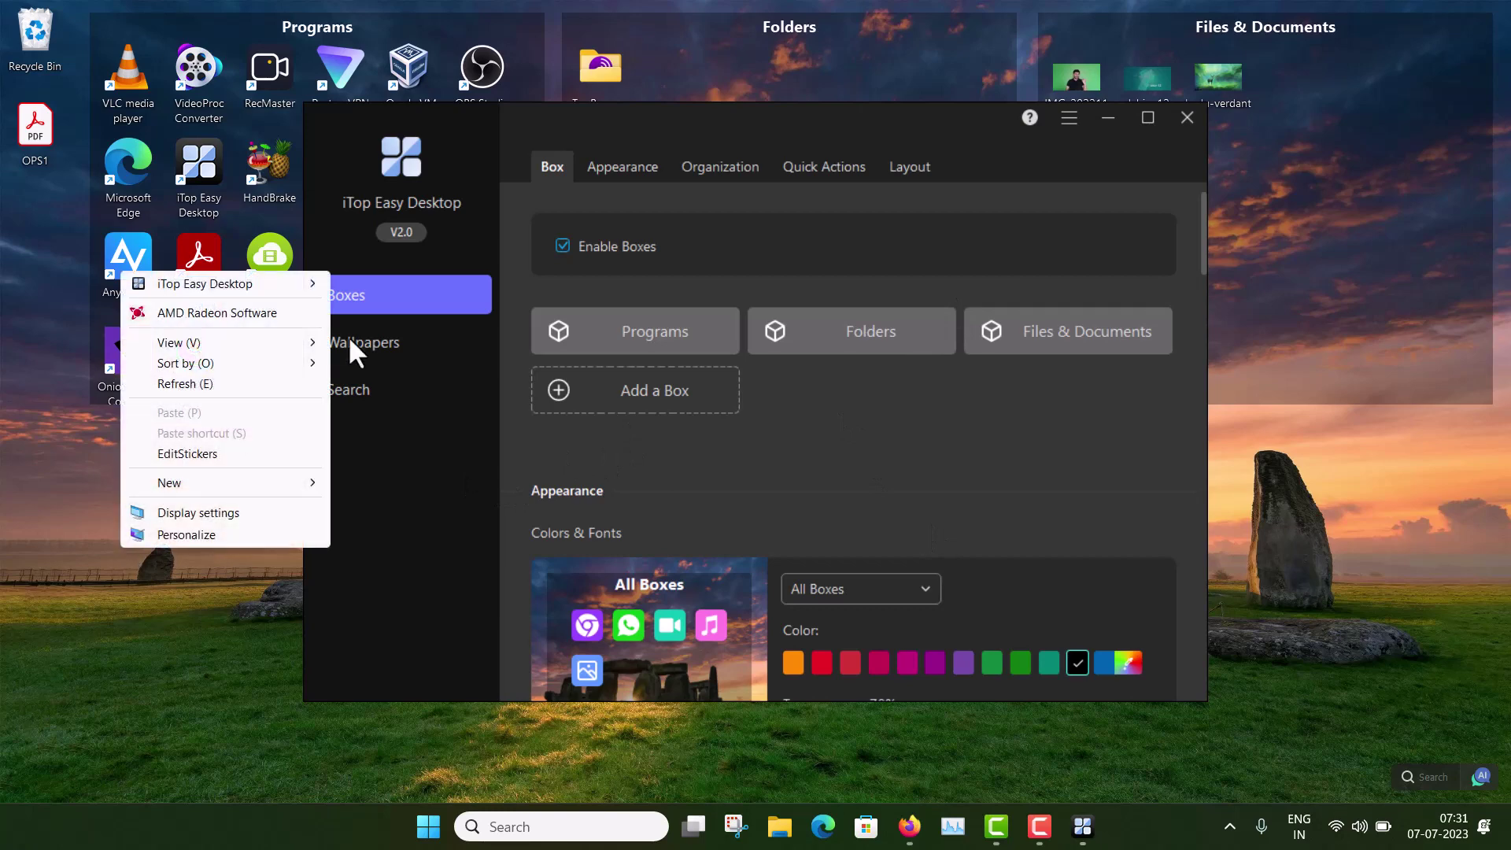
mouse_move(273, 280)
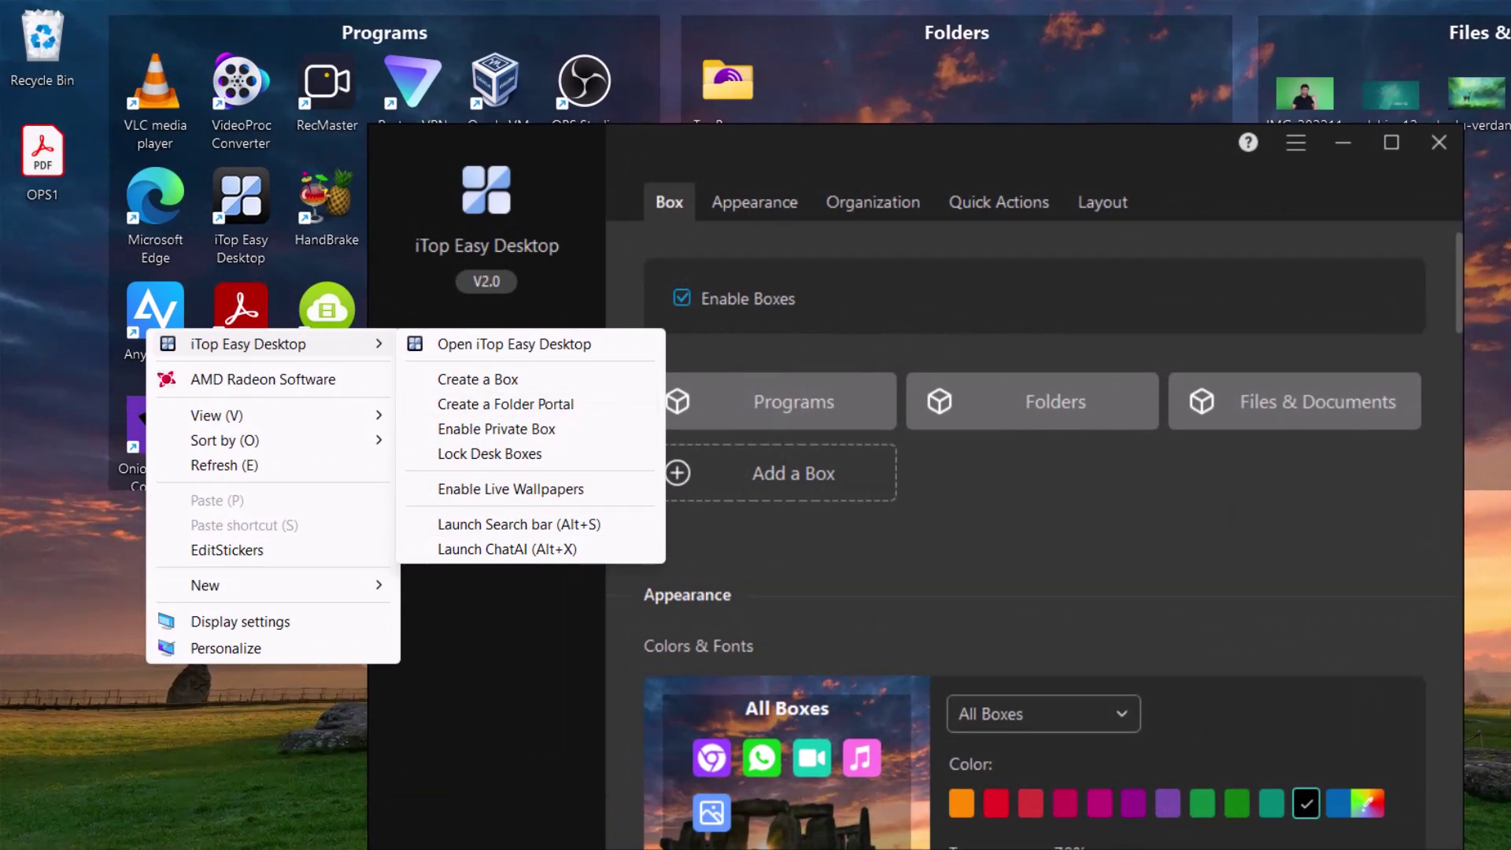
key("Escape")
left_click(1343, 139)
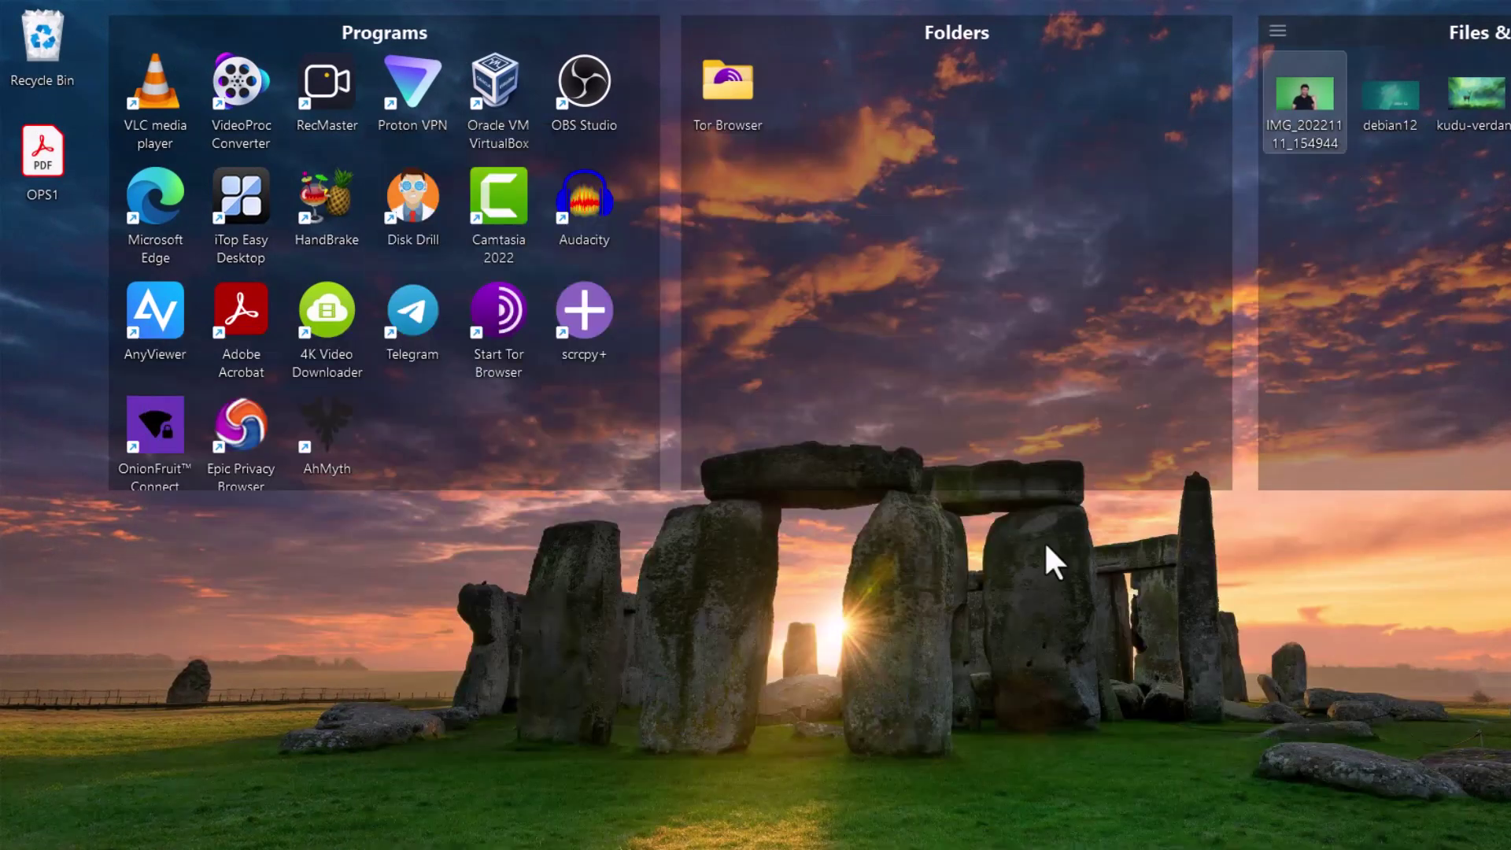
right_click(978, 654)
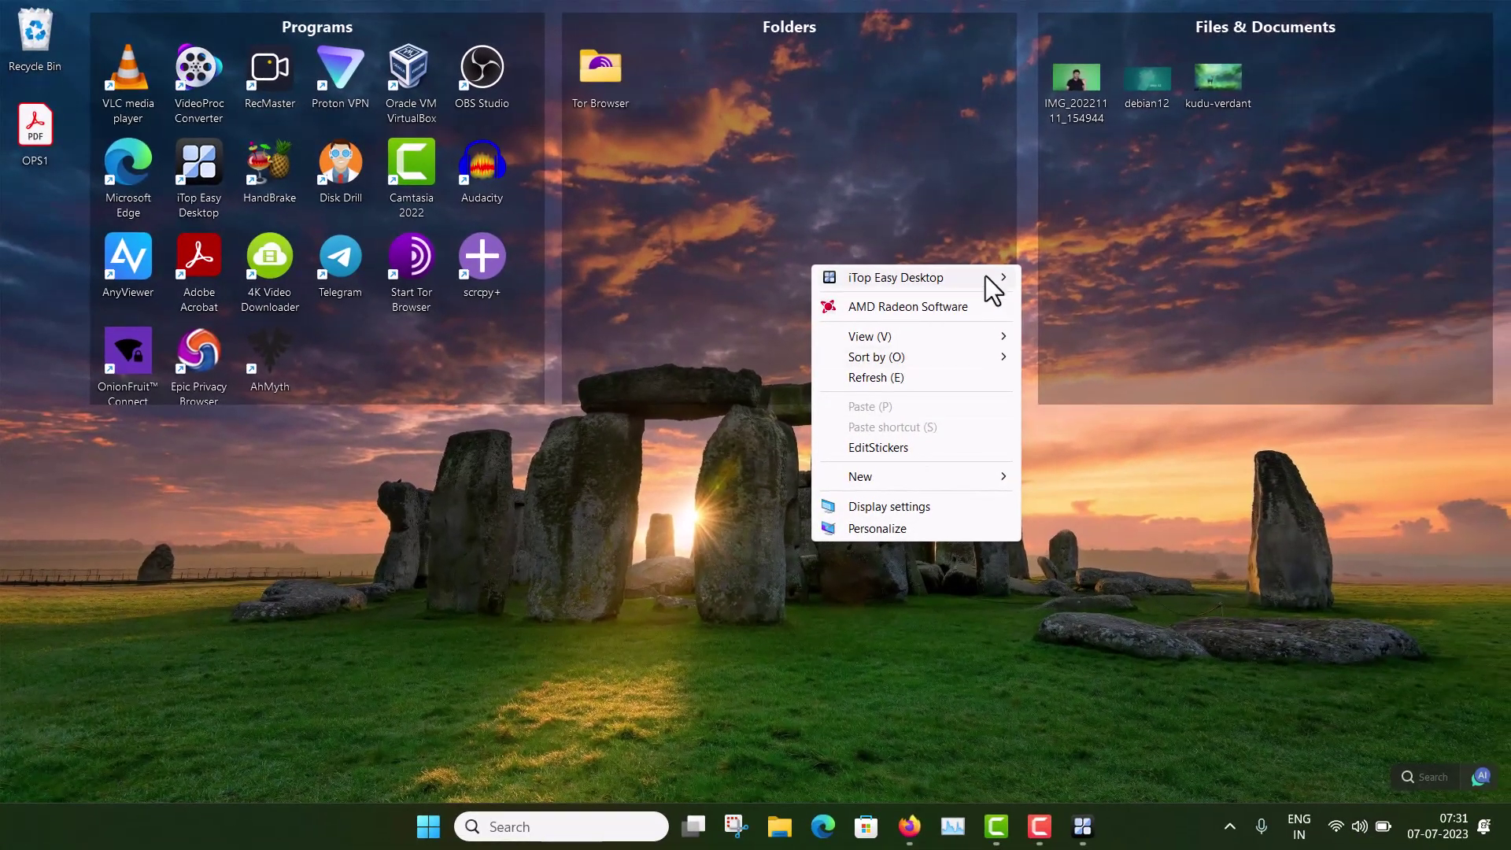
mouse_move(994, 283)
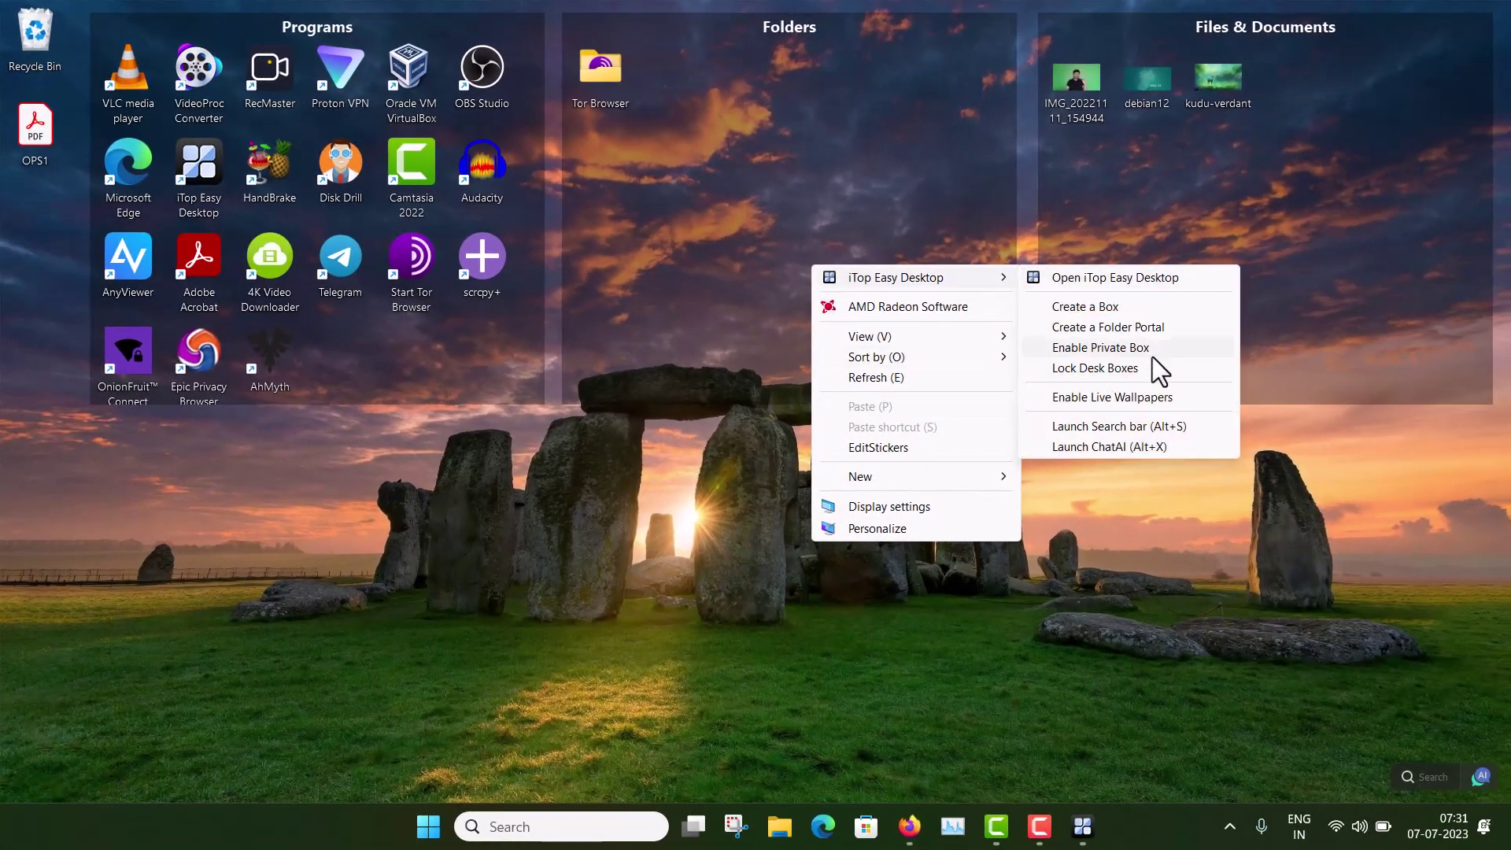
Step: Create a folder portal for Videos and drag it up just below the stone lintel
left_click(1089, 327)
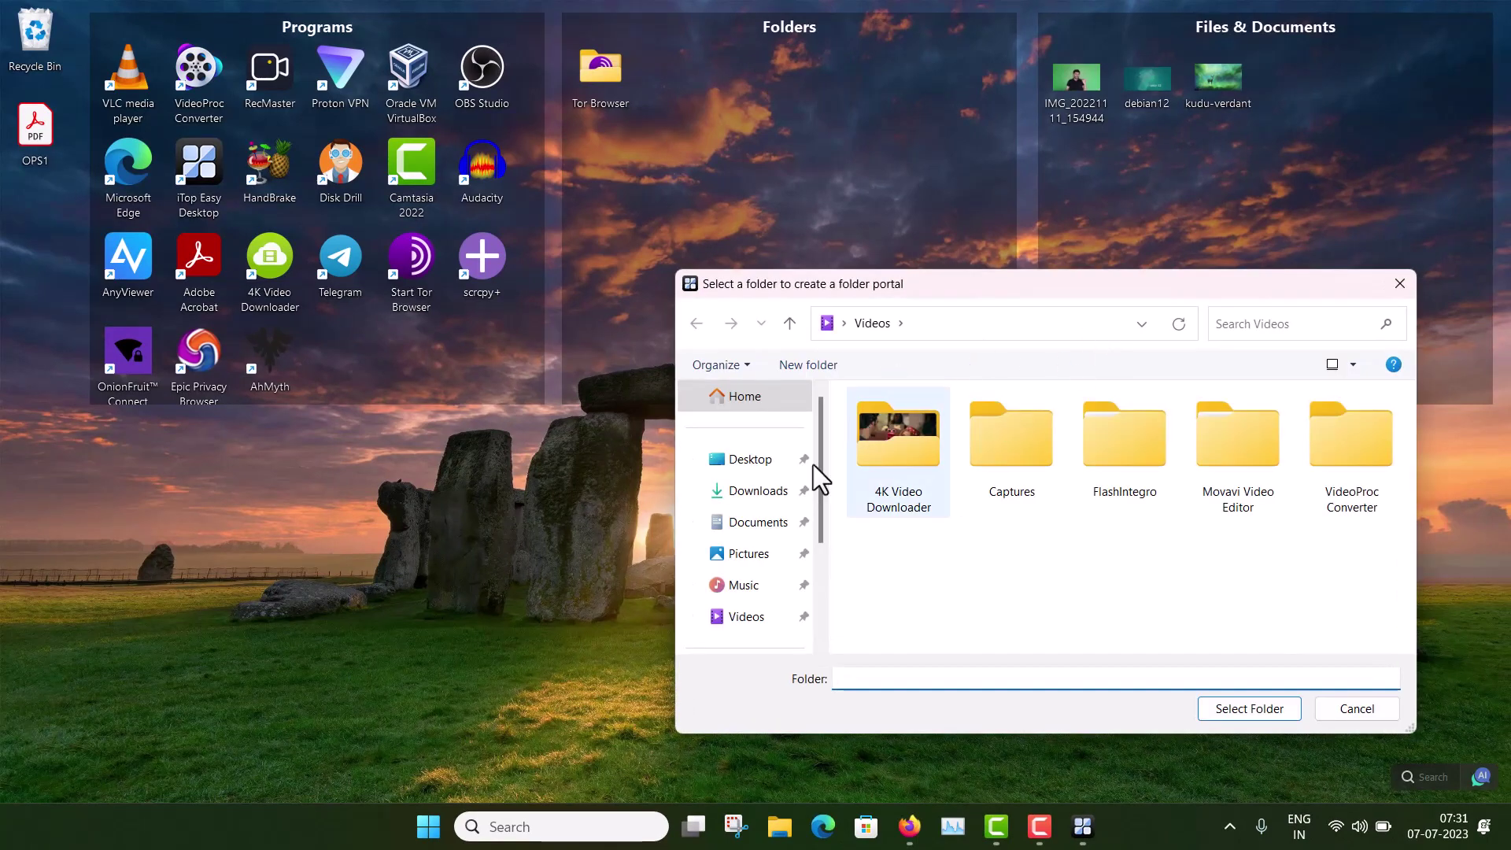
scroll(740, 567, "down", 1)
scroll(740, 567, "down", 3)
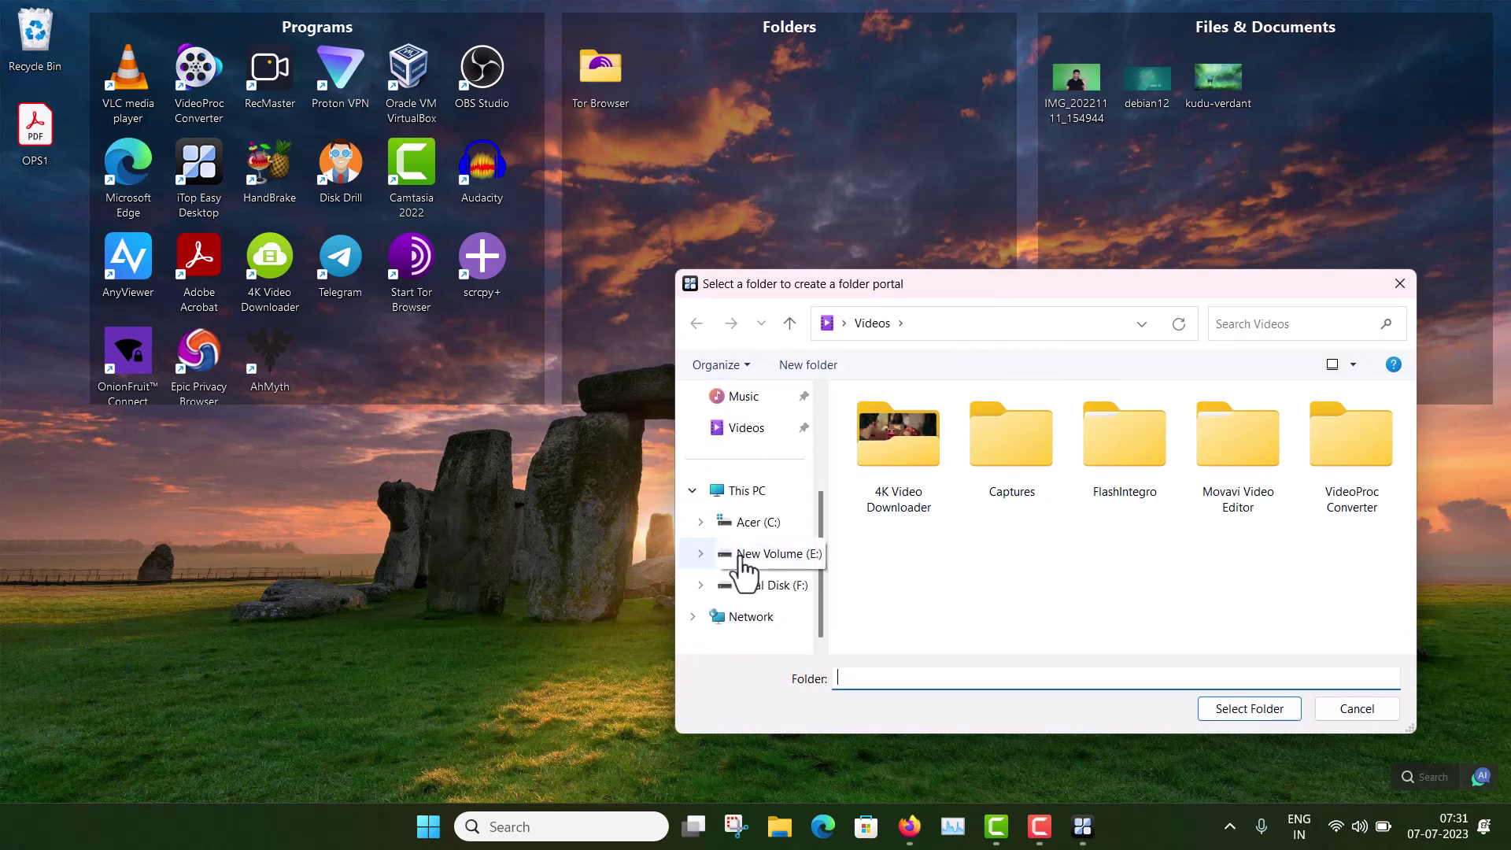
scroll(740, 565, "up", 1)
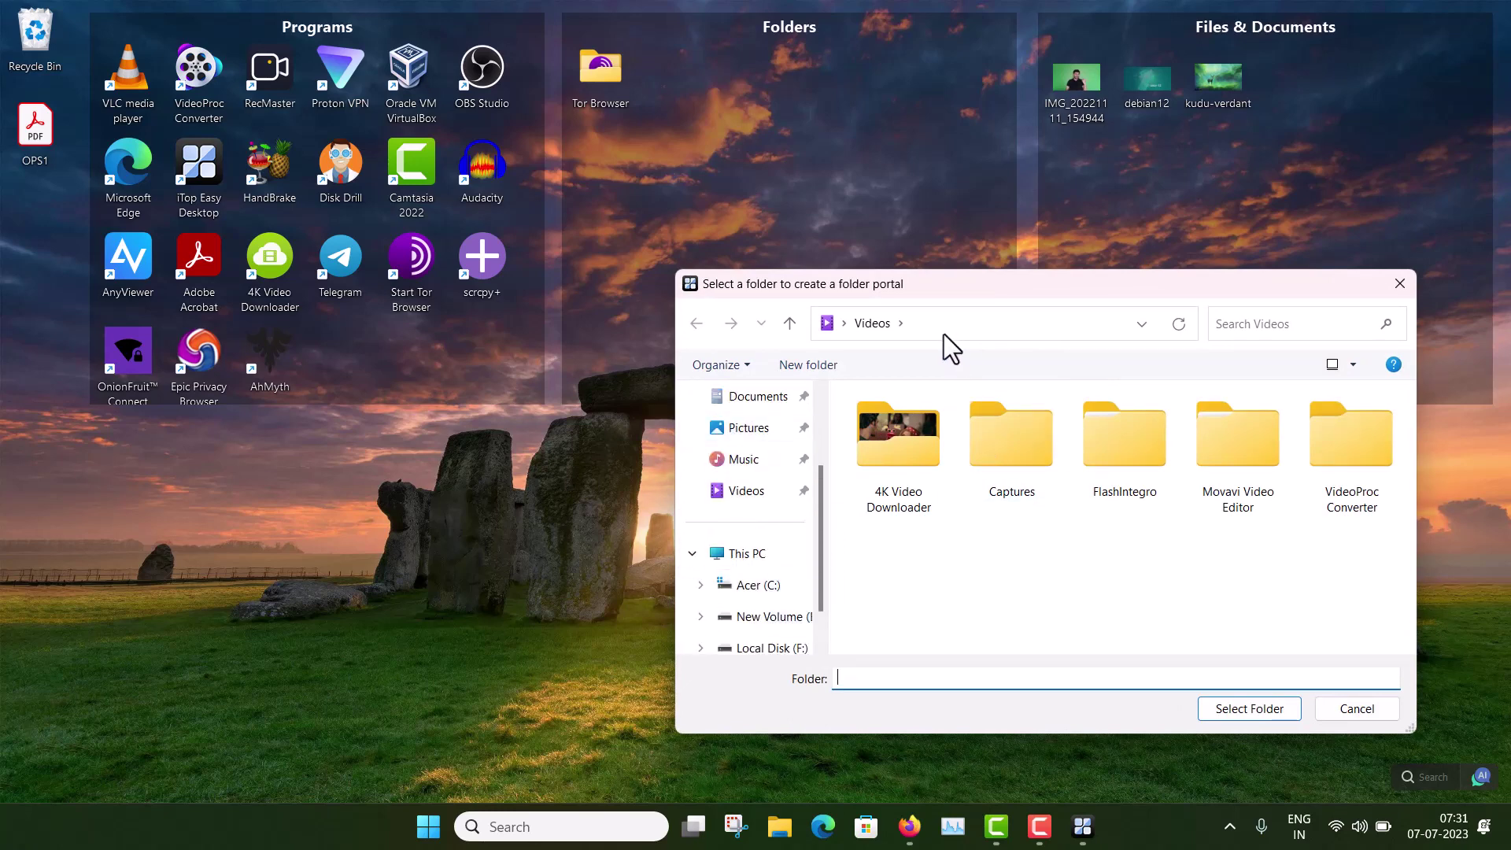
left_click(1252, 713)
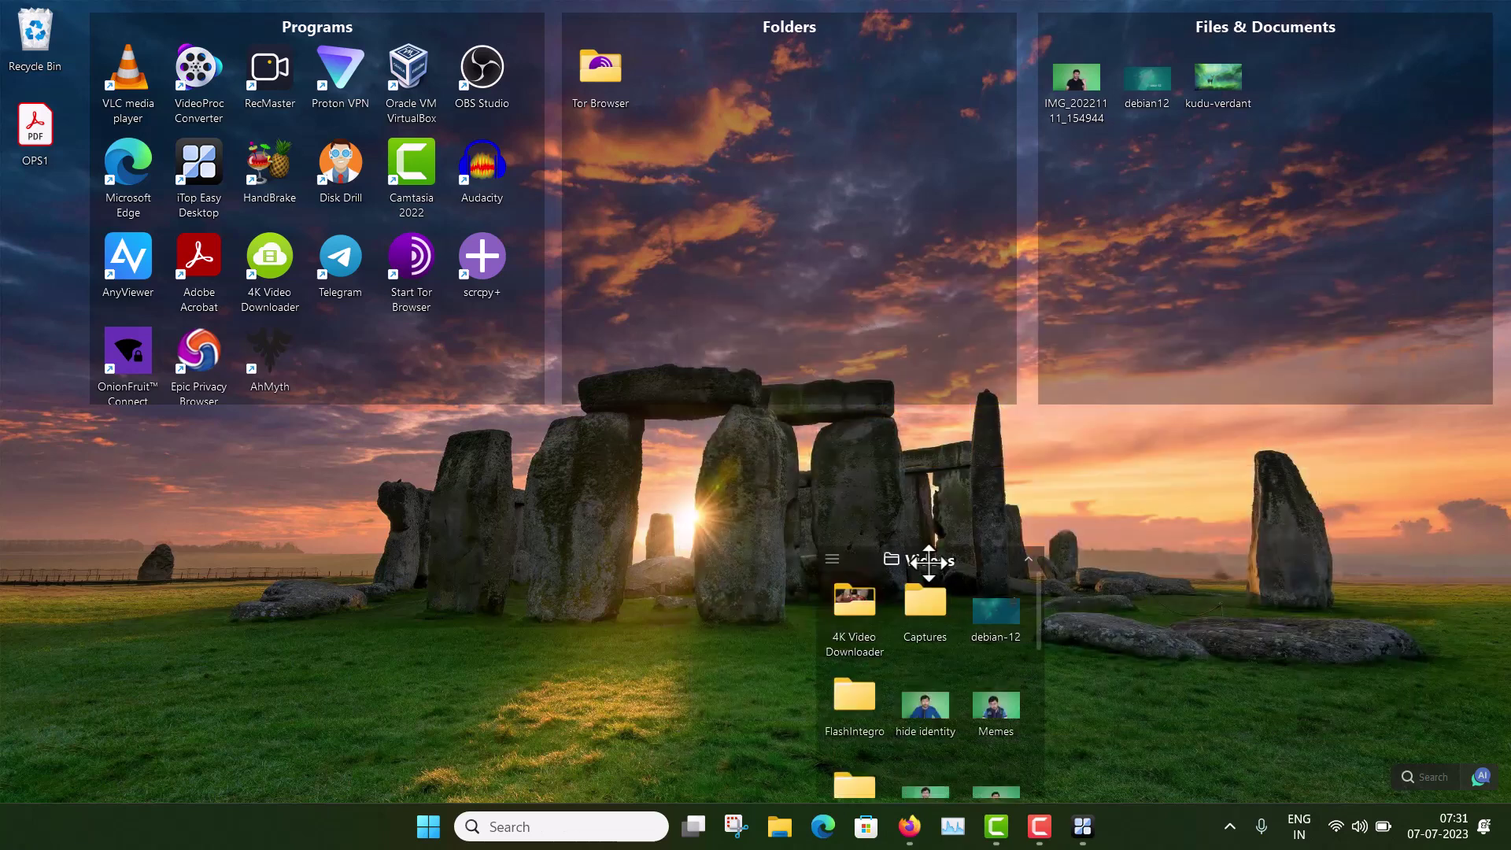
left_click_drag(929, 559, 918, 467)
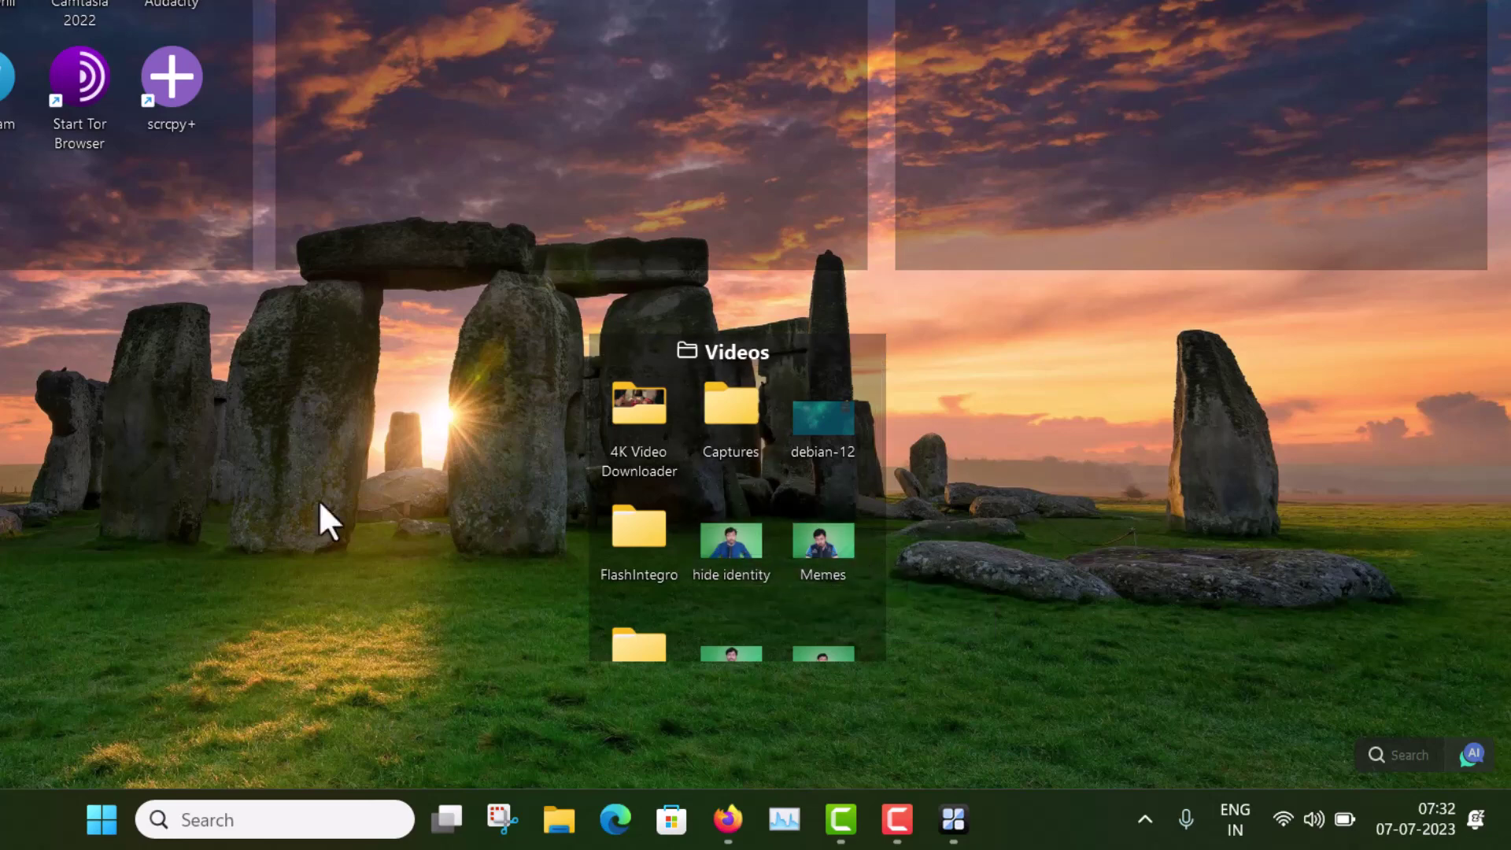
Step: Reopen the Easy Desktop settings window and move it down and to the left
left_click(954, 821)
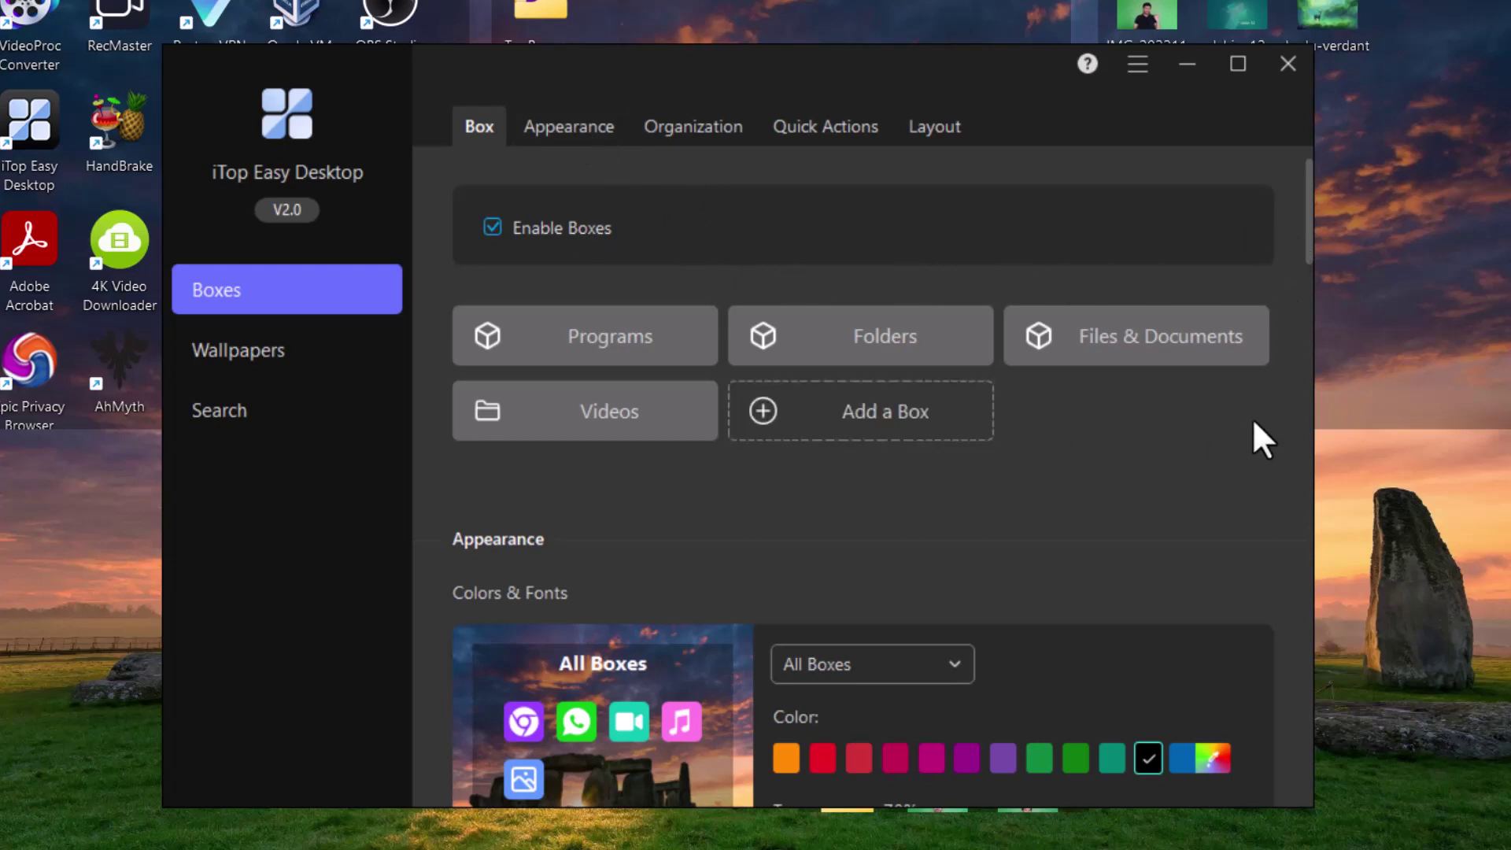
scroll(1286, 405, "down", 5)
scroll(1286, 405, "up", 3)
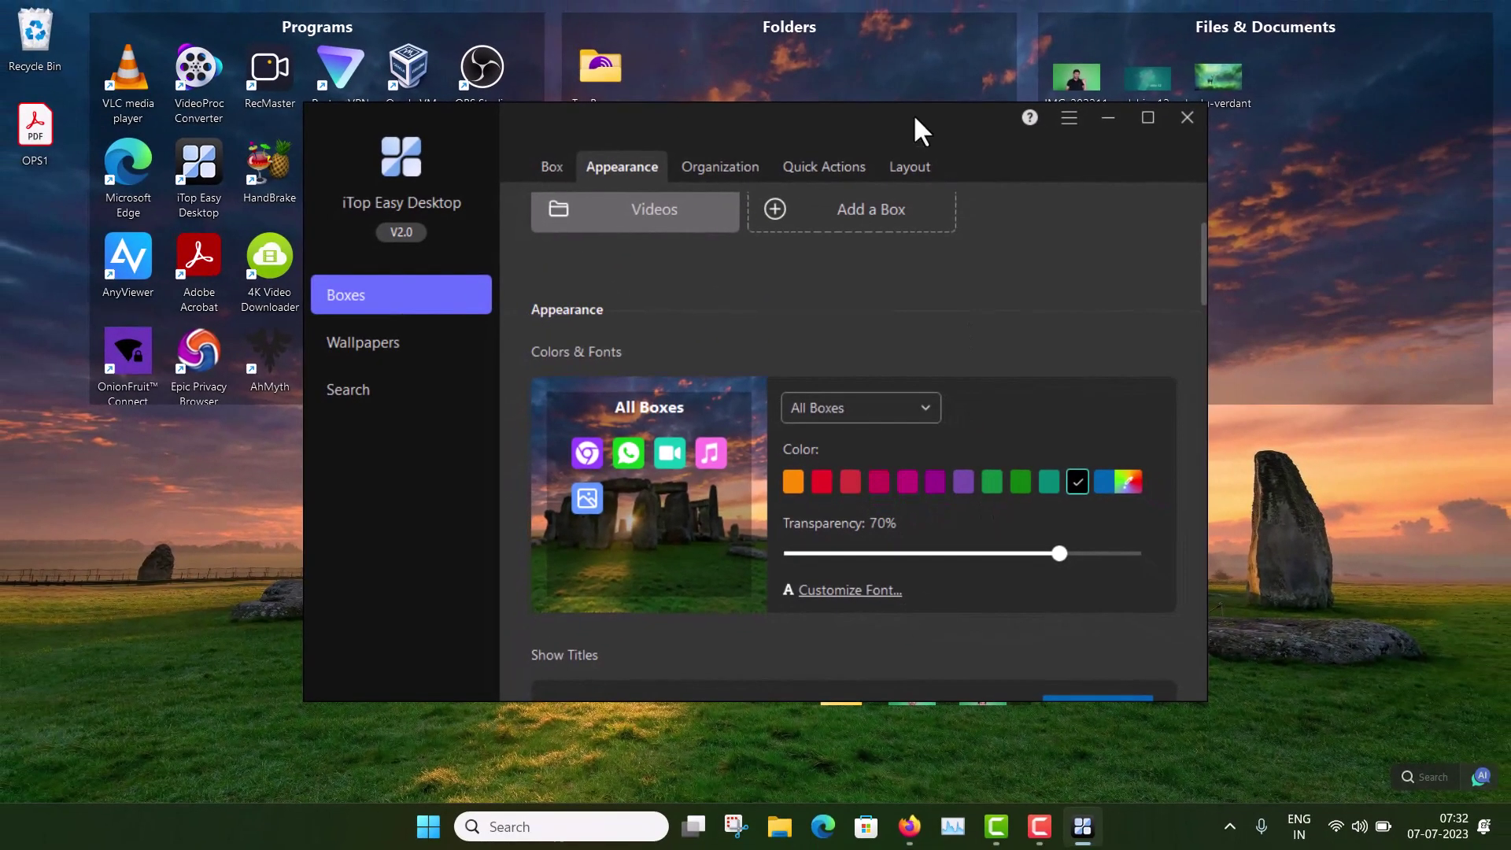
left_click_drag(914, 117, 868, 217)
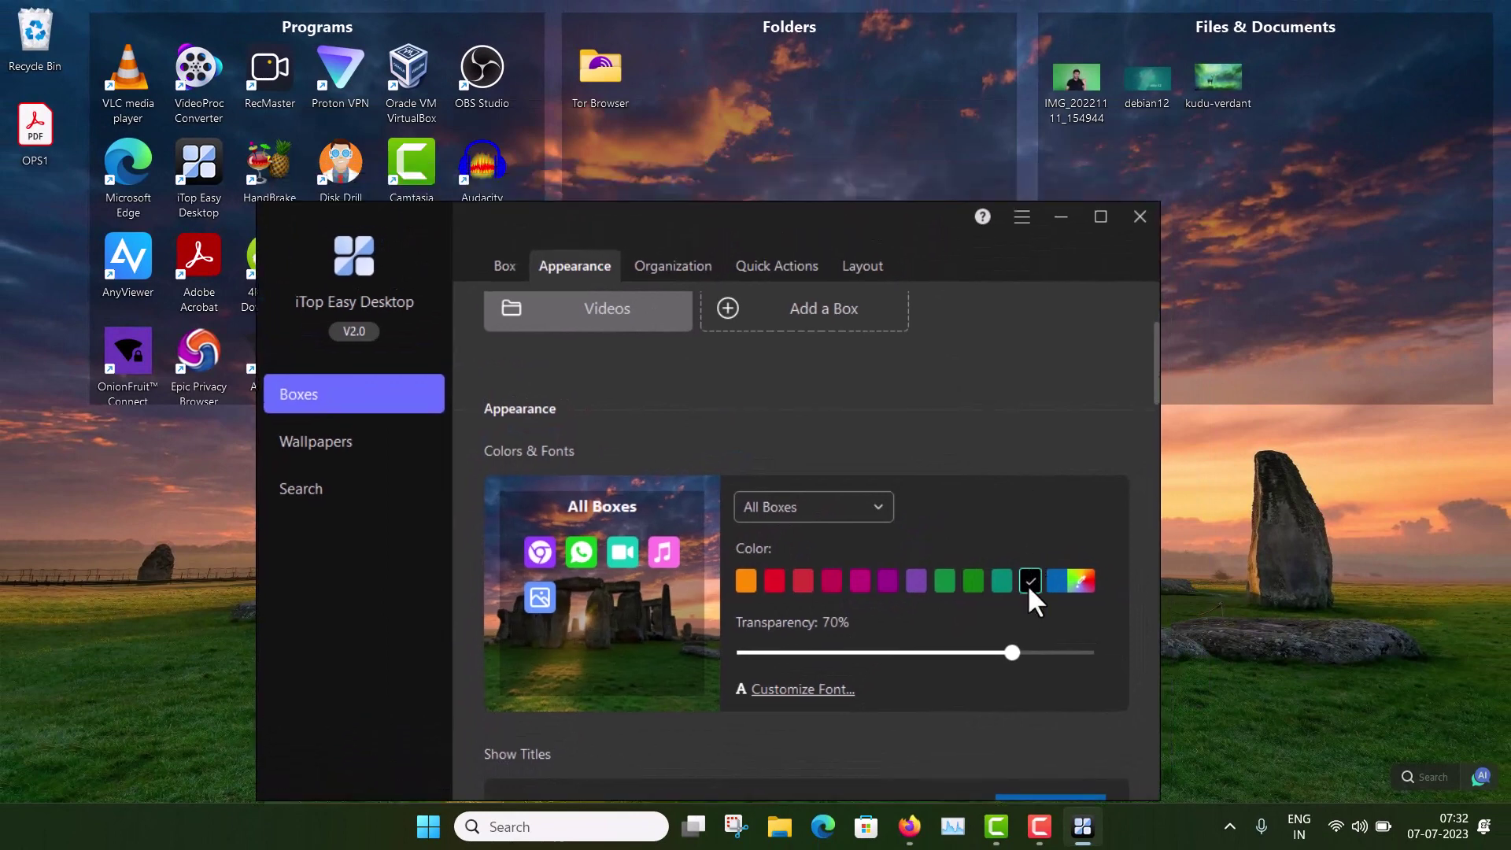
Step: Set all boxes to black at 73% transparency and scroll down to the Organization settings
left_click(774, 582)
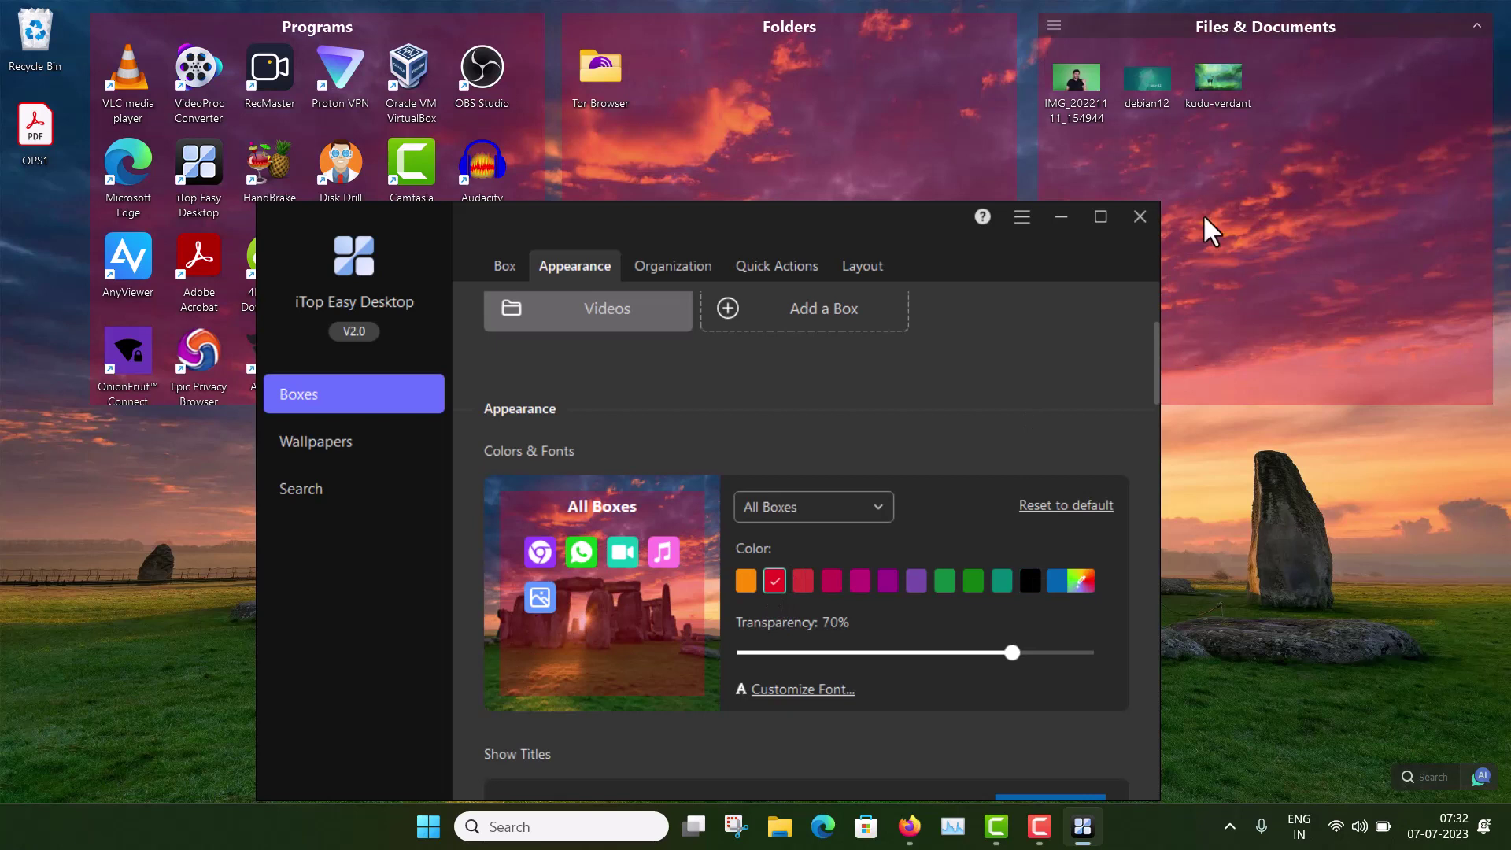
left_click(1025, 585)
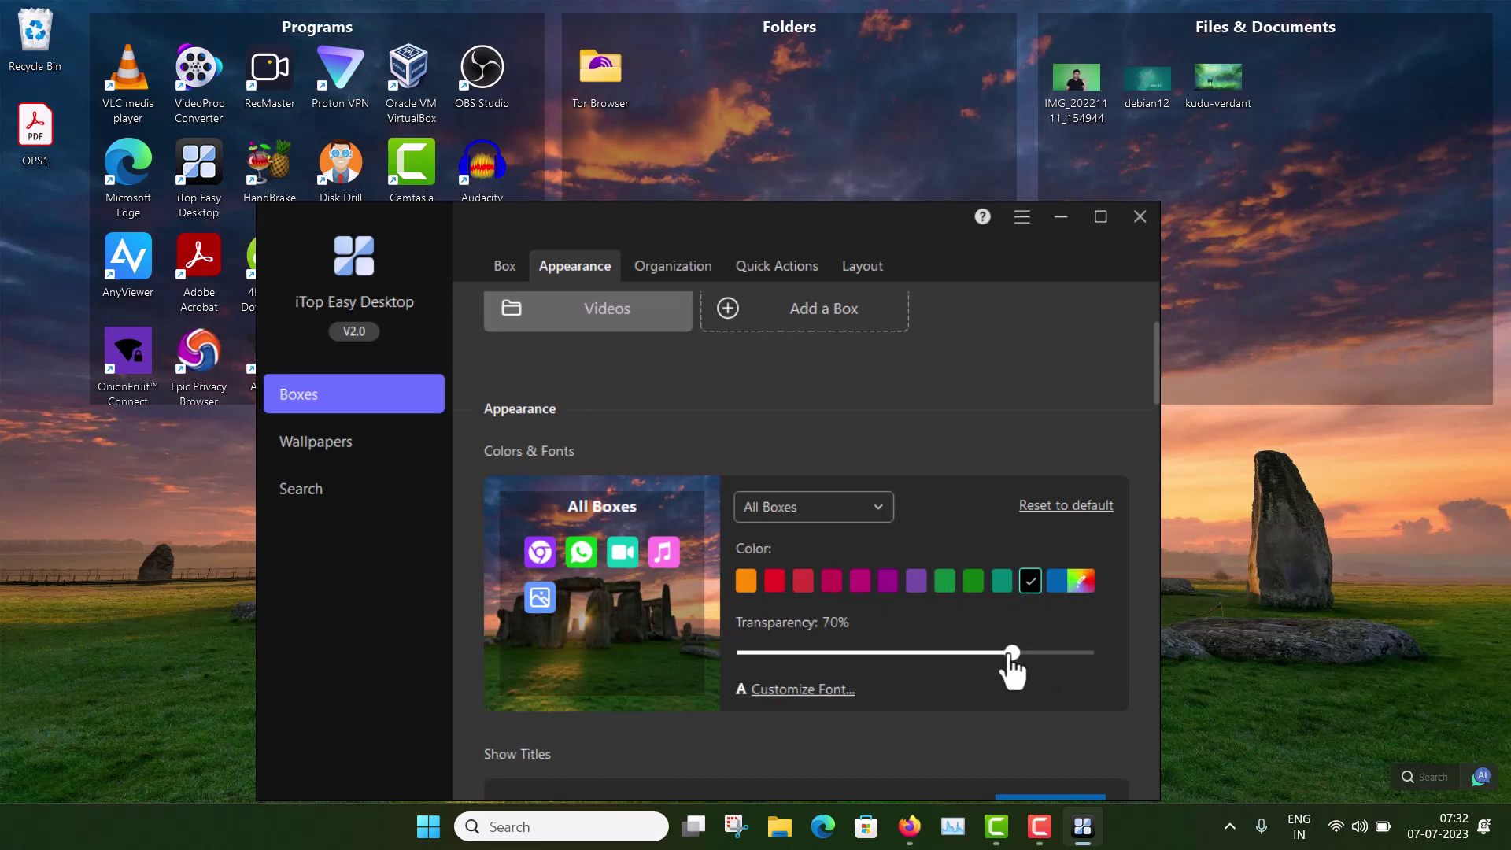
mouse_move(1010, 653)
left_mouse_down()
mouse_move(871, 652)
mouse_move(1015, 653)
left_mouse_up()
left_click_drag(1016, 653, 1023, 654)
scroll(1144, 559, "down", 1)
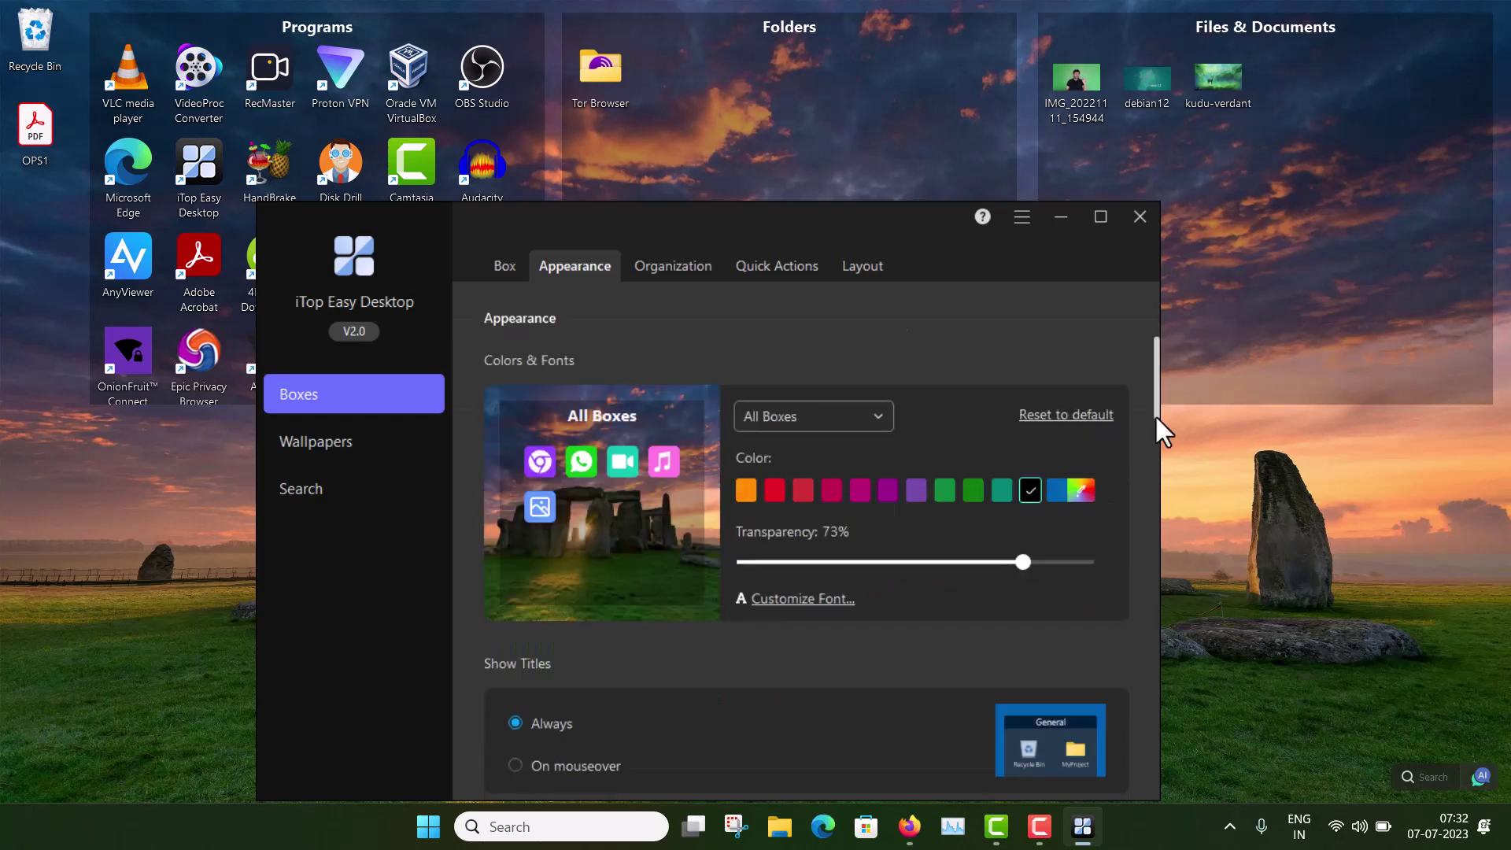
left_click_drag(1155, 403, 1155, 464)
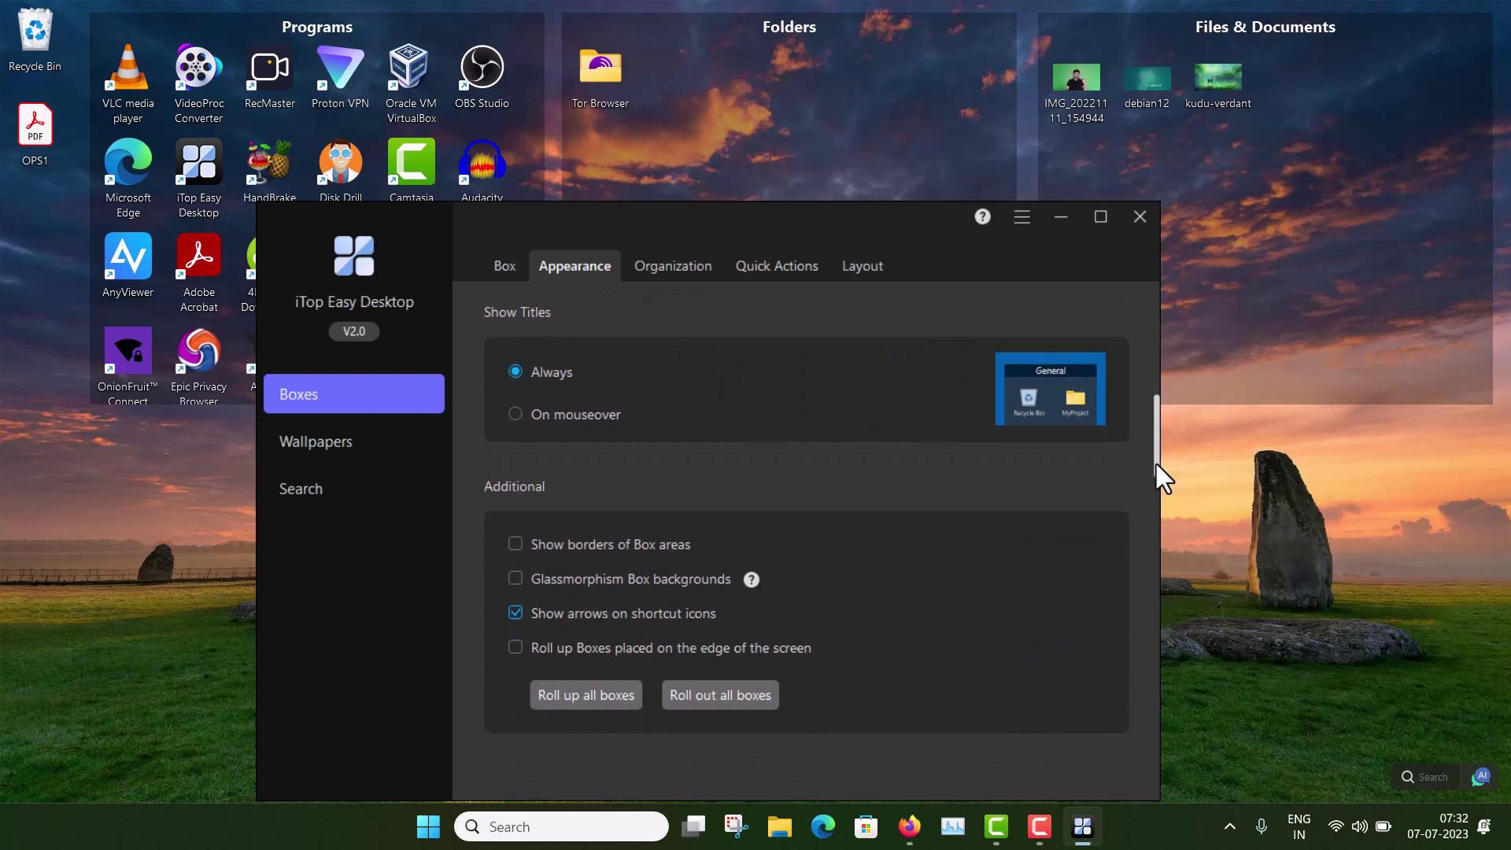
left_click_drag(1156, 465, 1157, 568)
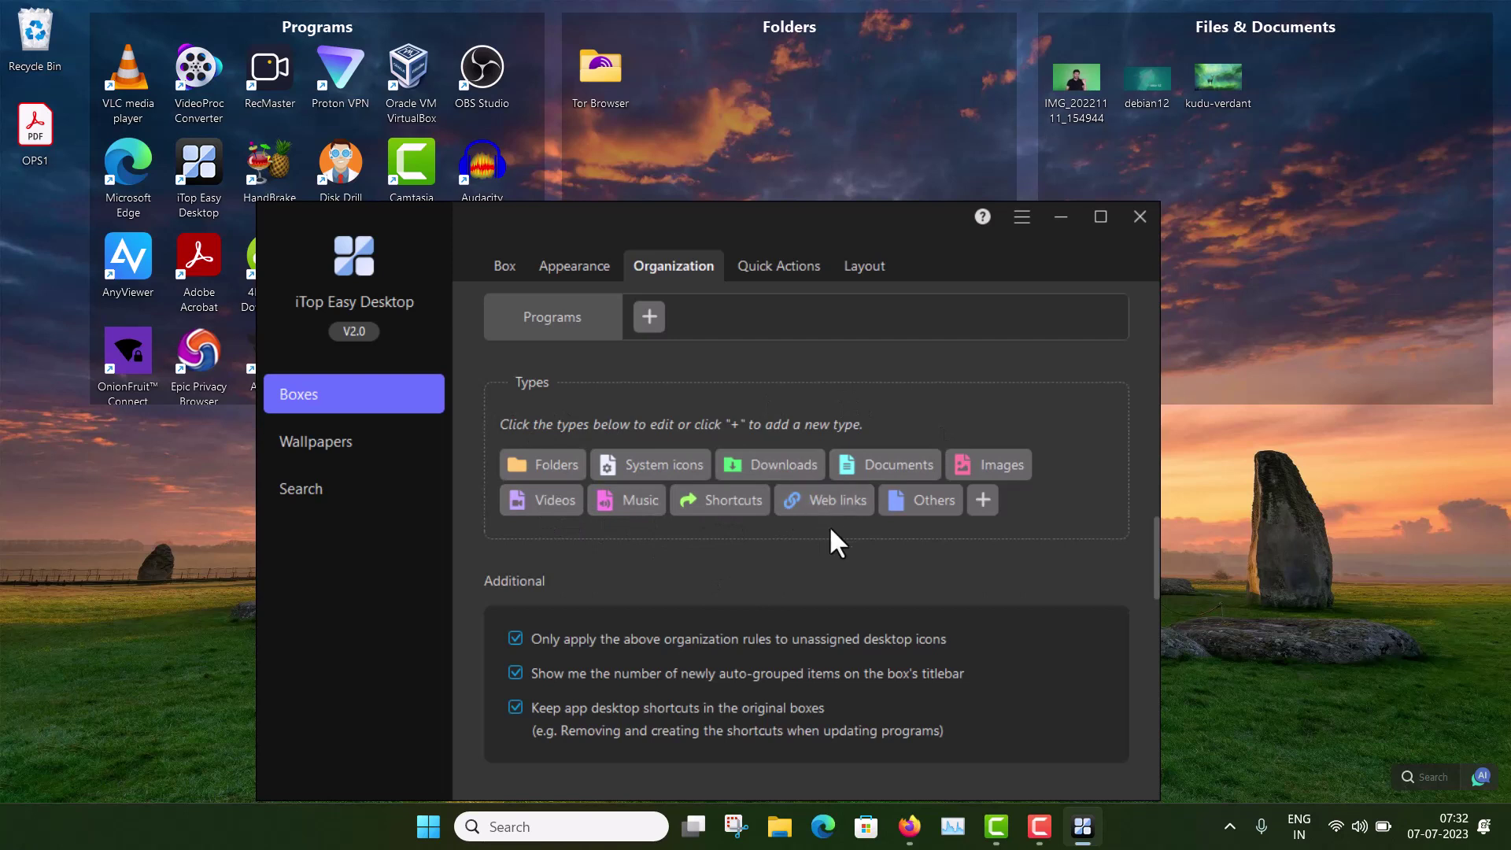
Step: Start creating a new file type, cancel it, and scroll down to the Layout section
left_click(982, 501)
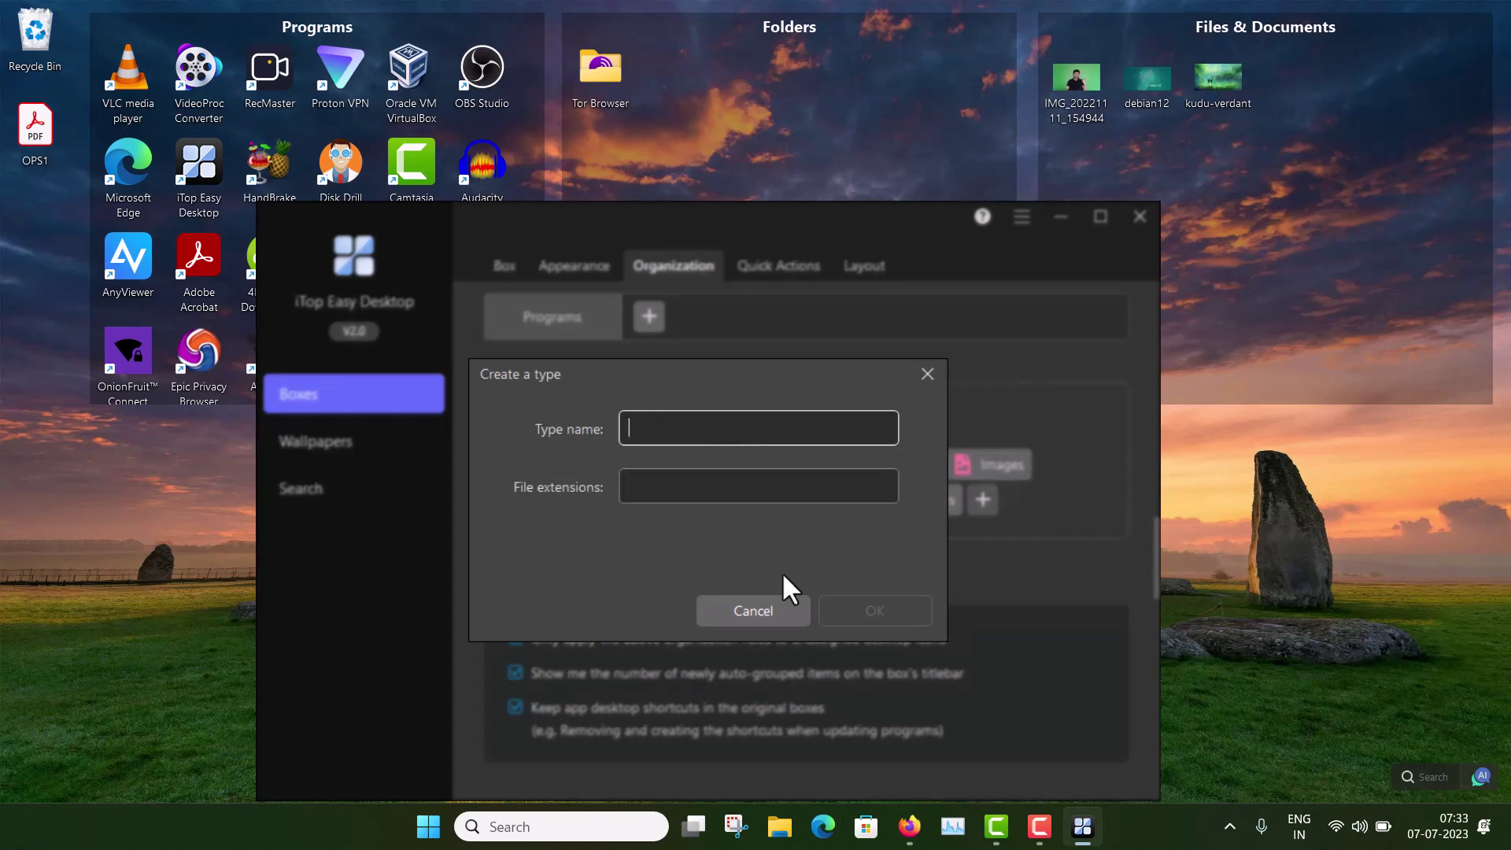
left_click(752, 612)
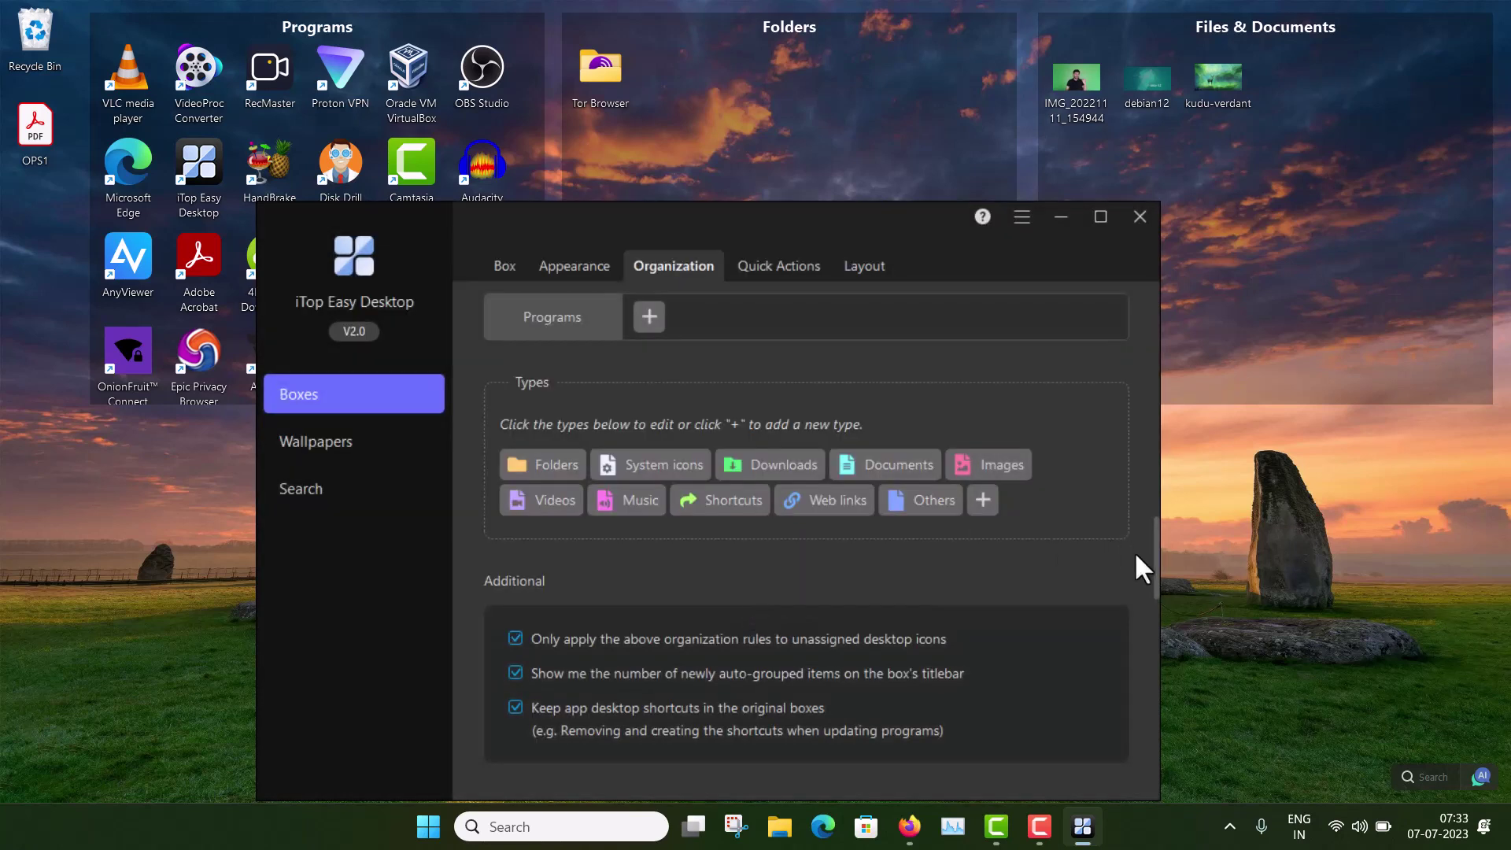
left_click_drag(1156, 561, 1141, 737)
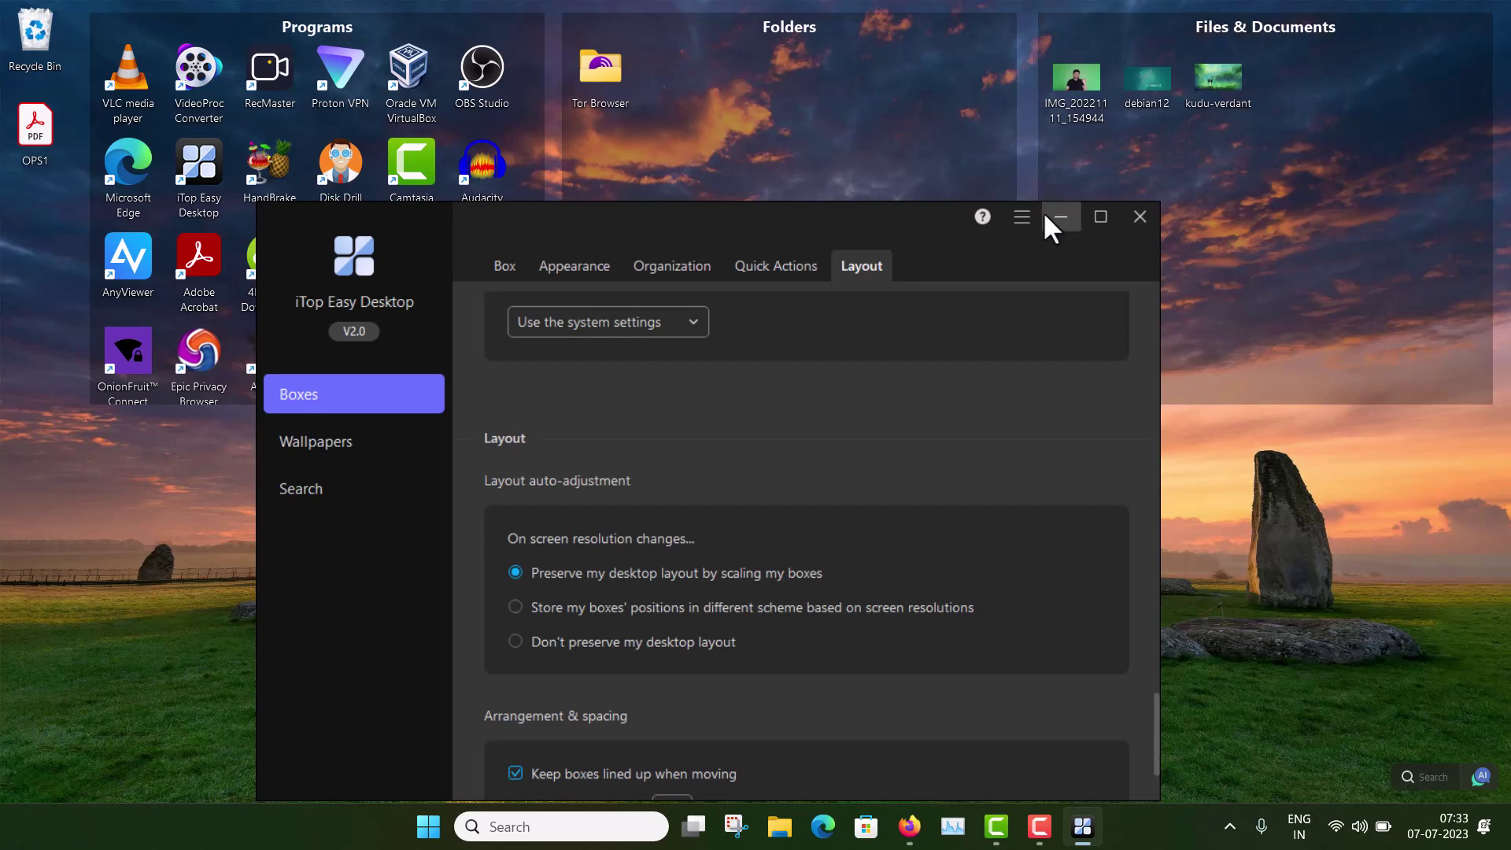
Step: Minimize settings and double-click the desktop to hide, then restore, all boxes and icons
left_click(1063, 219)
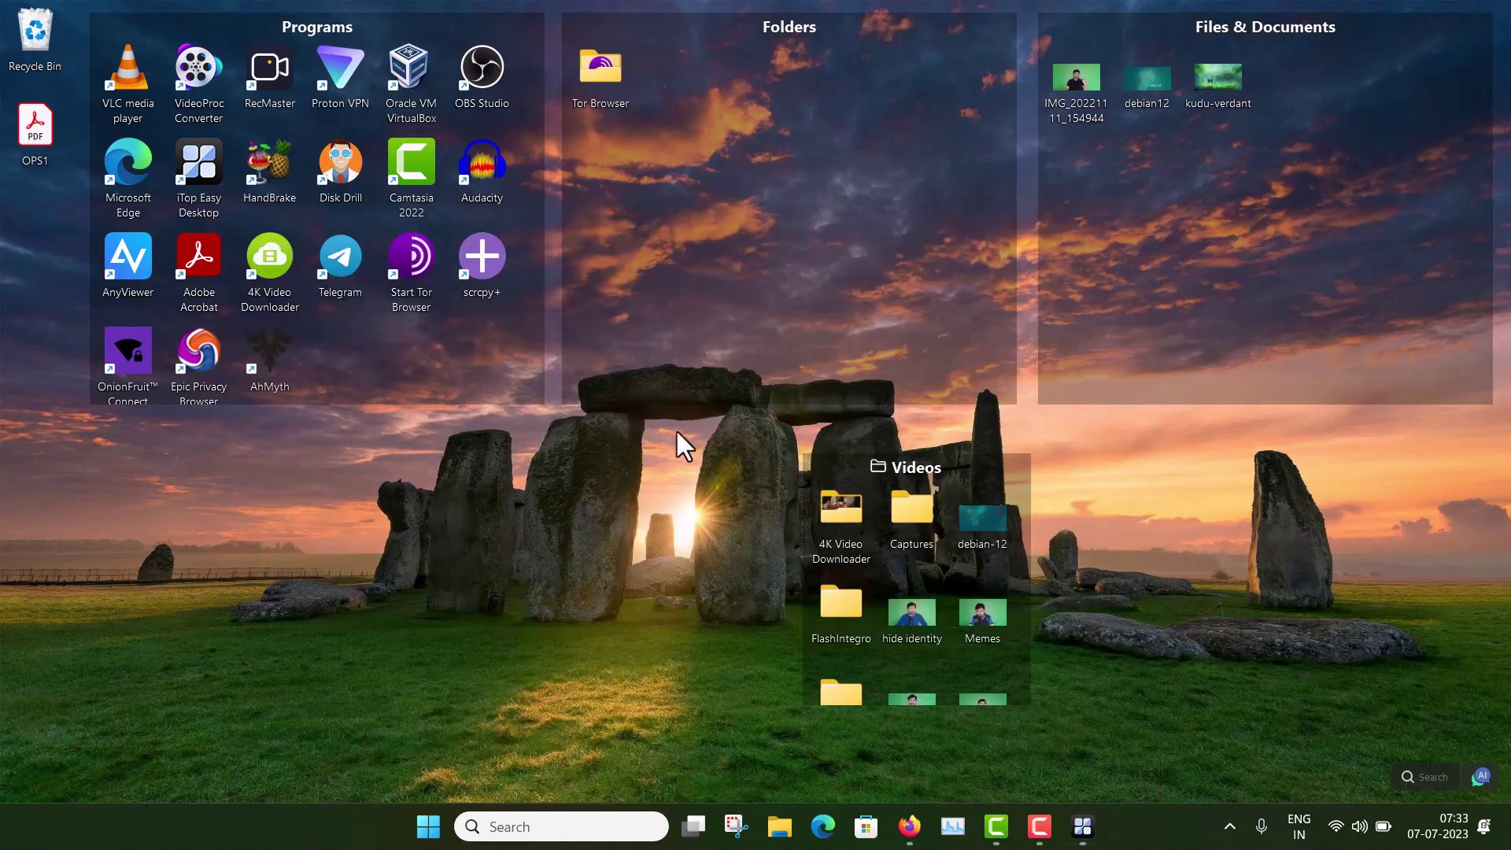
double_click(397, 541)
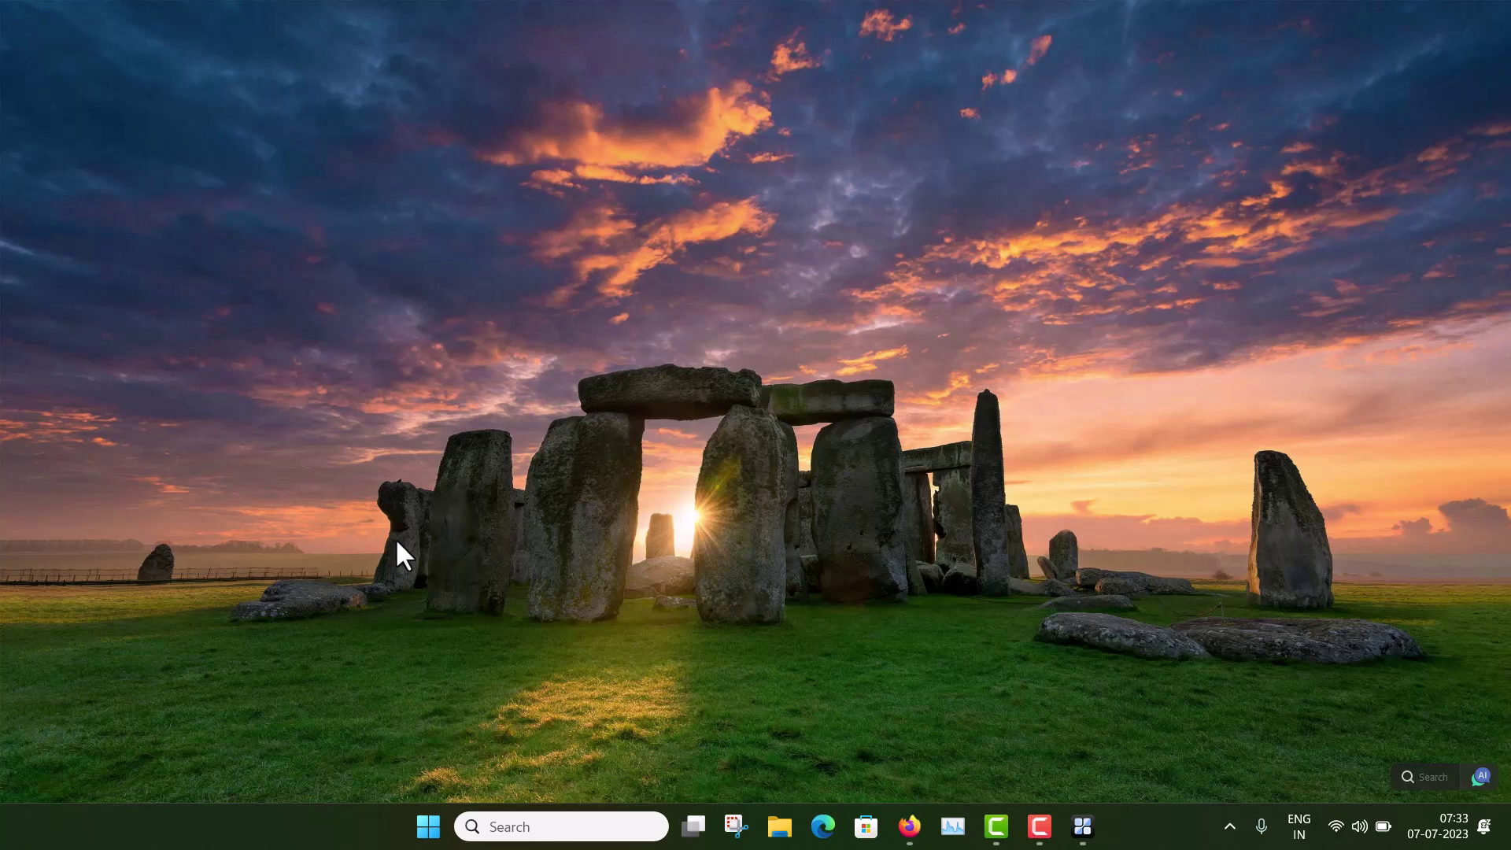
double_click(397, 541)
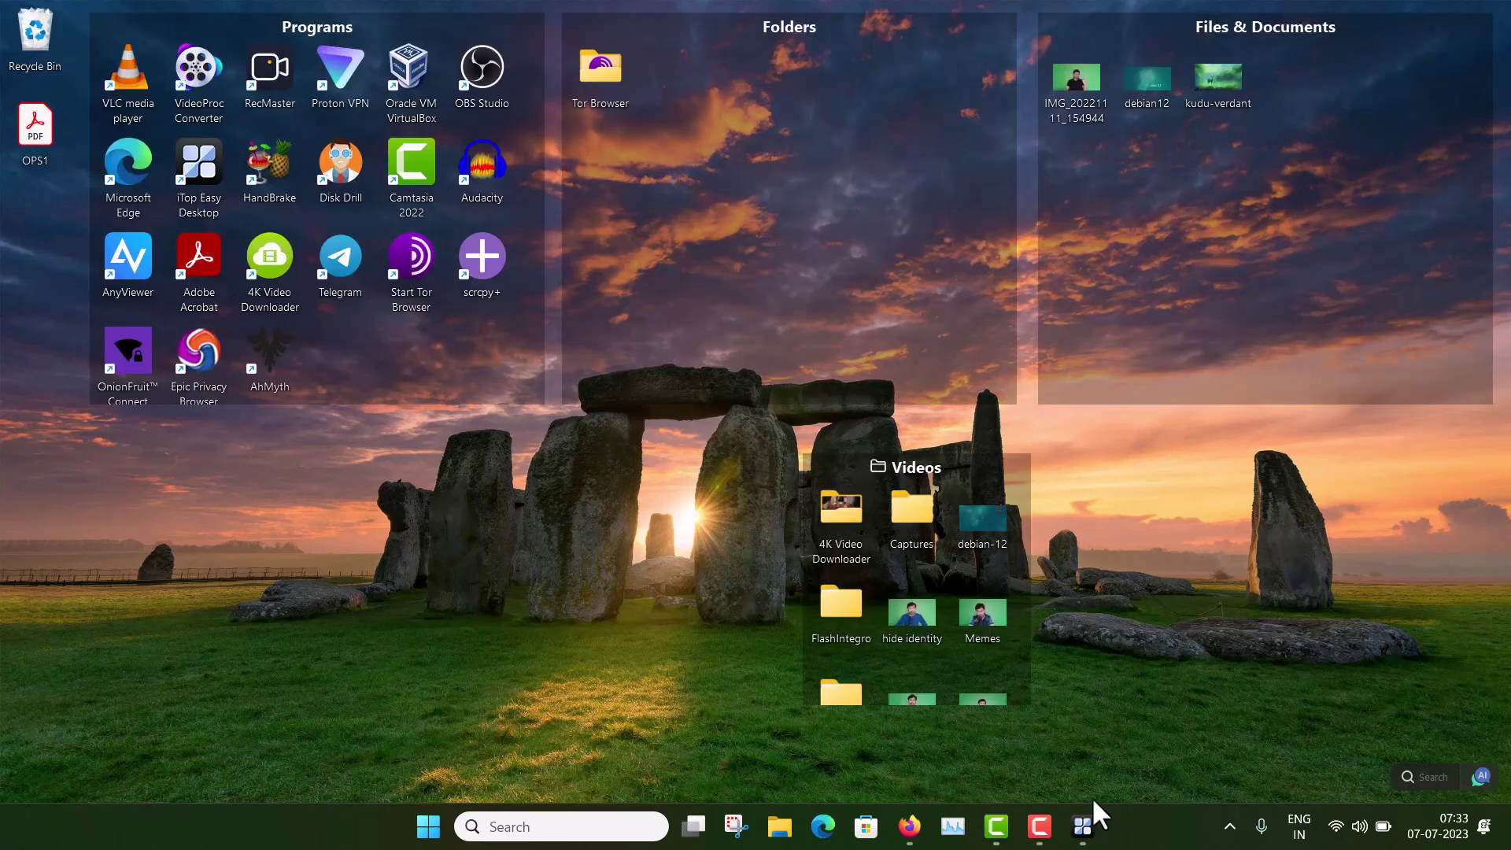
Step: Reopen the settings from the taskbar and return to the box Appearance page
left_click(1085, 825)
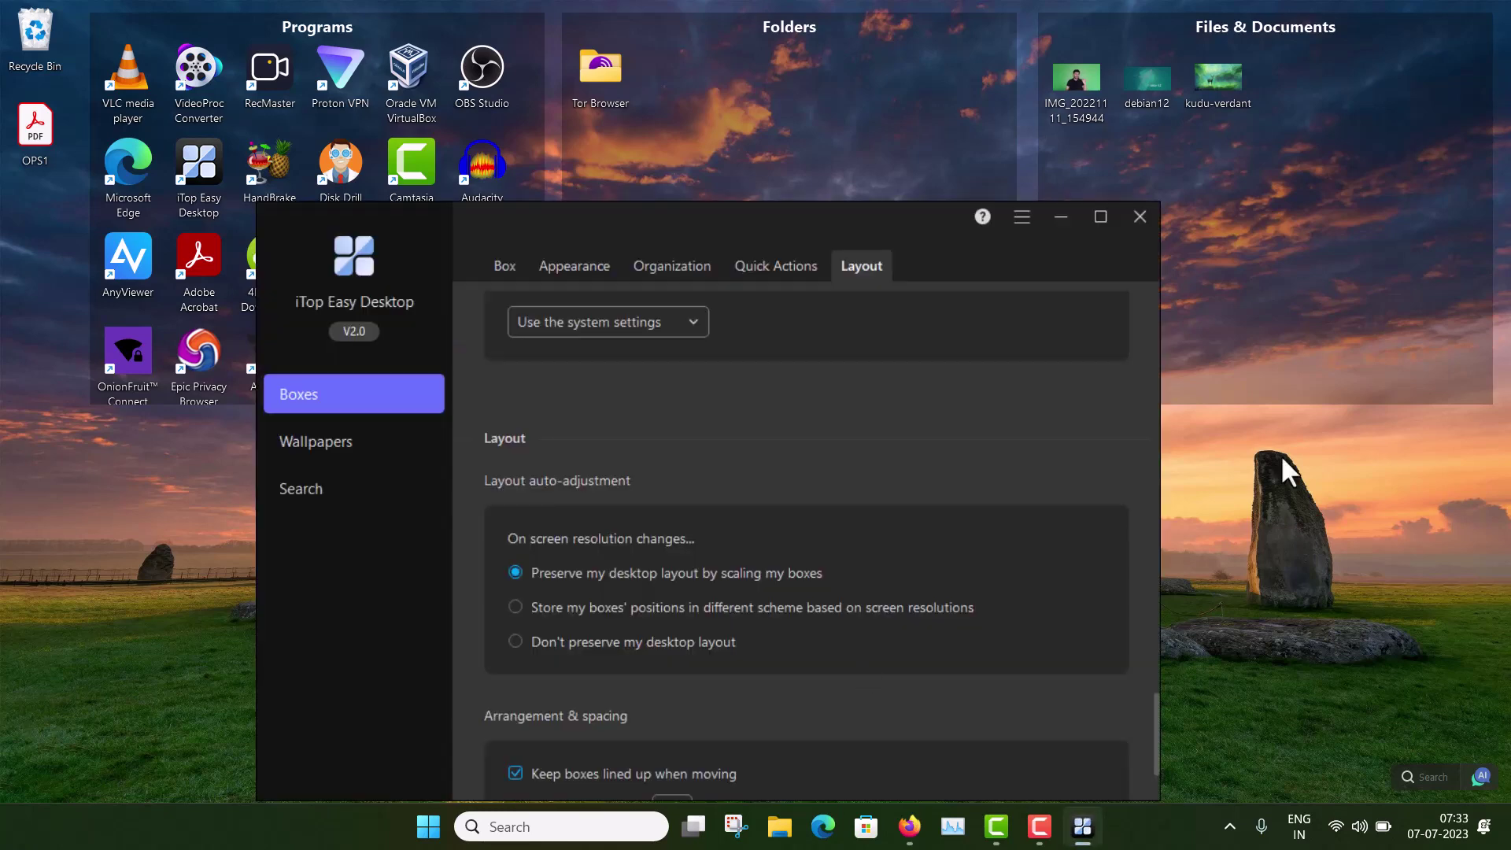
scroll(1143, 494, "down", 2)
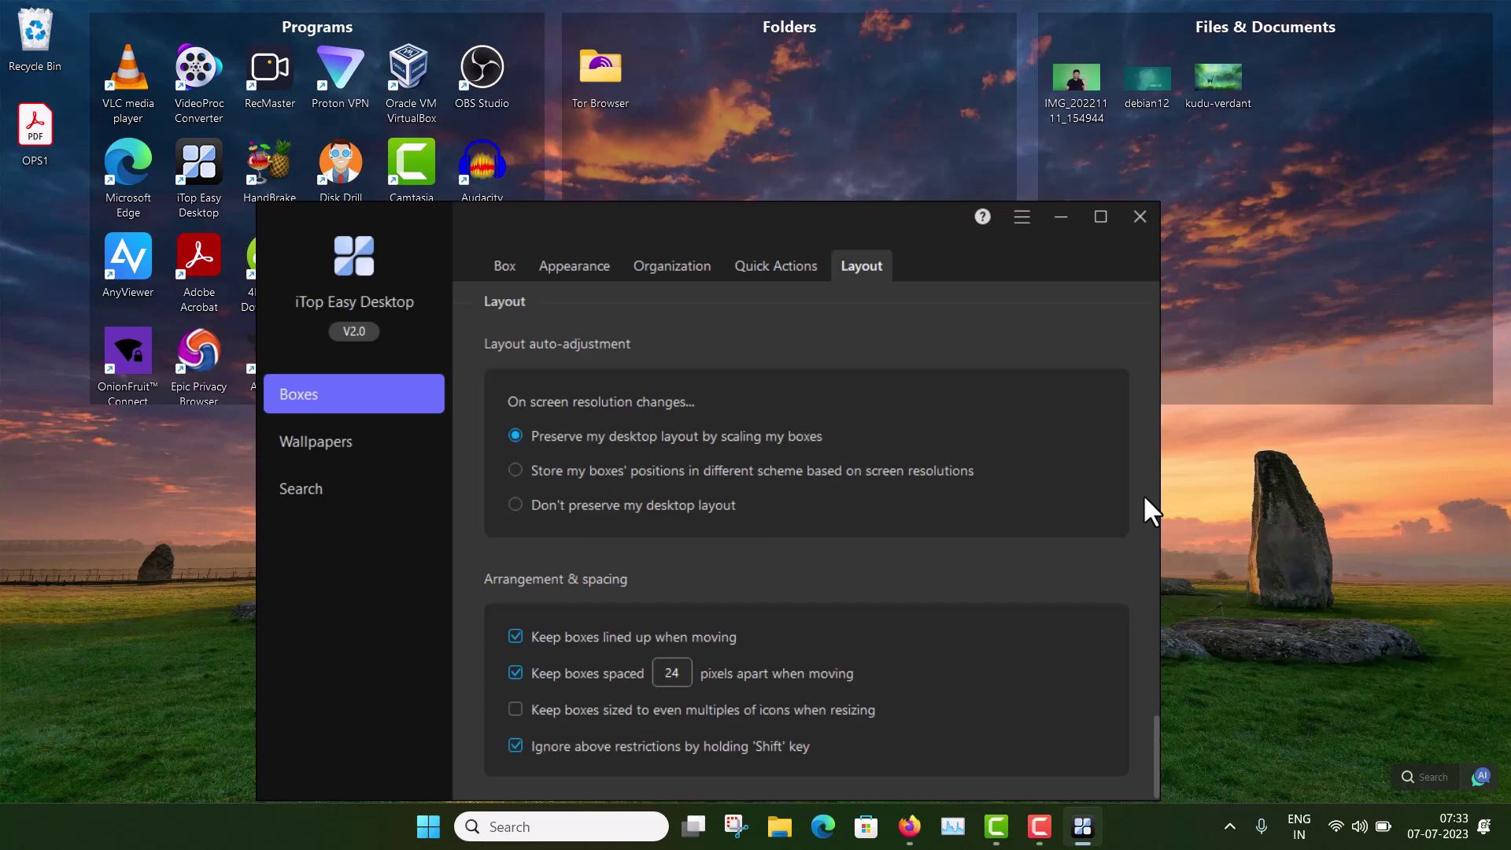
scroll(1143, 494, "up", 5)
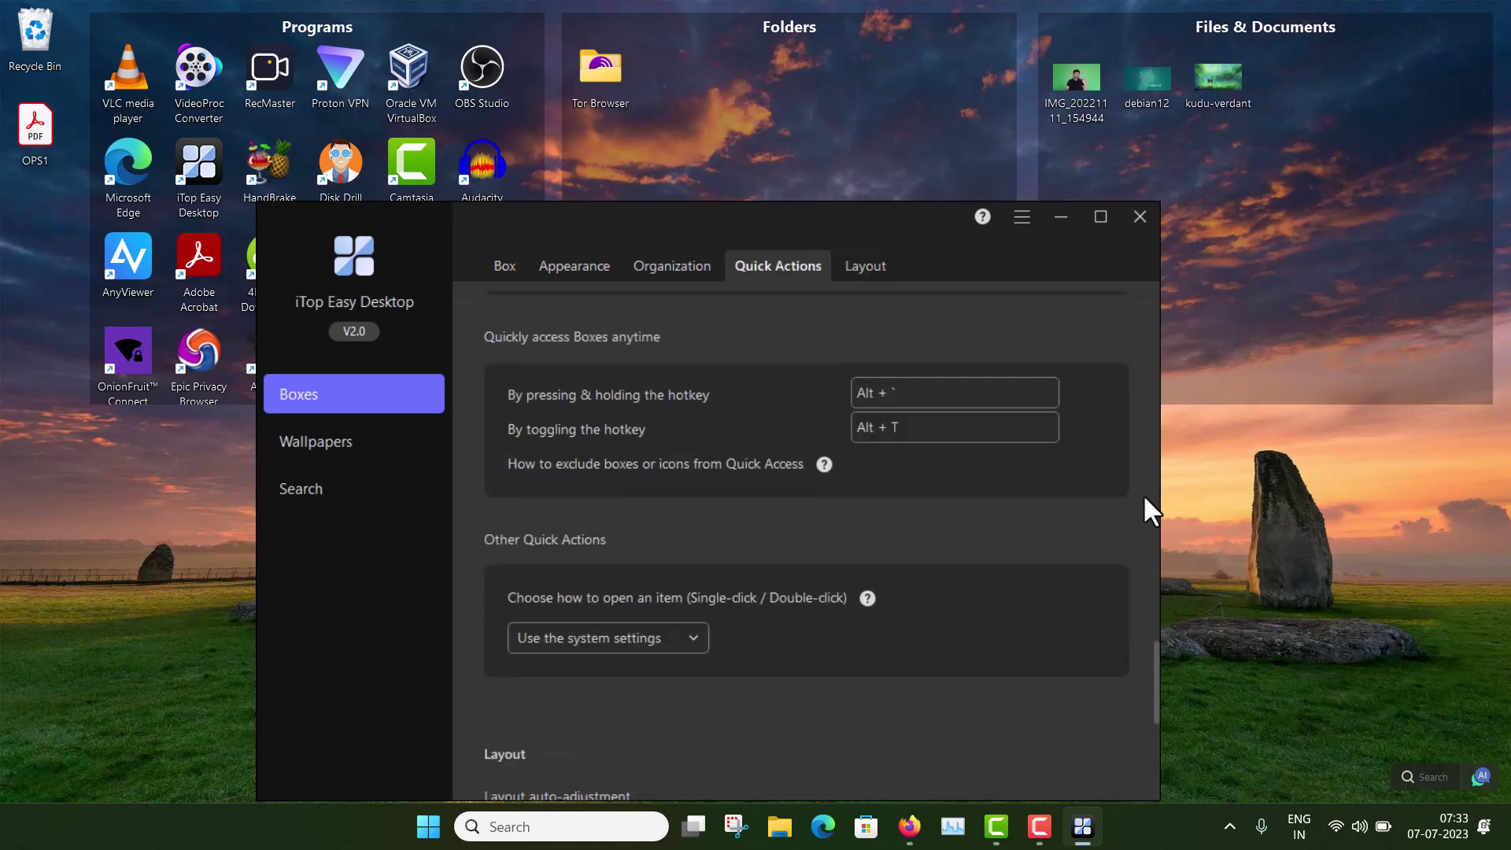
scroll(1143, 494, "up", 6)
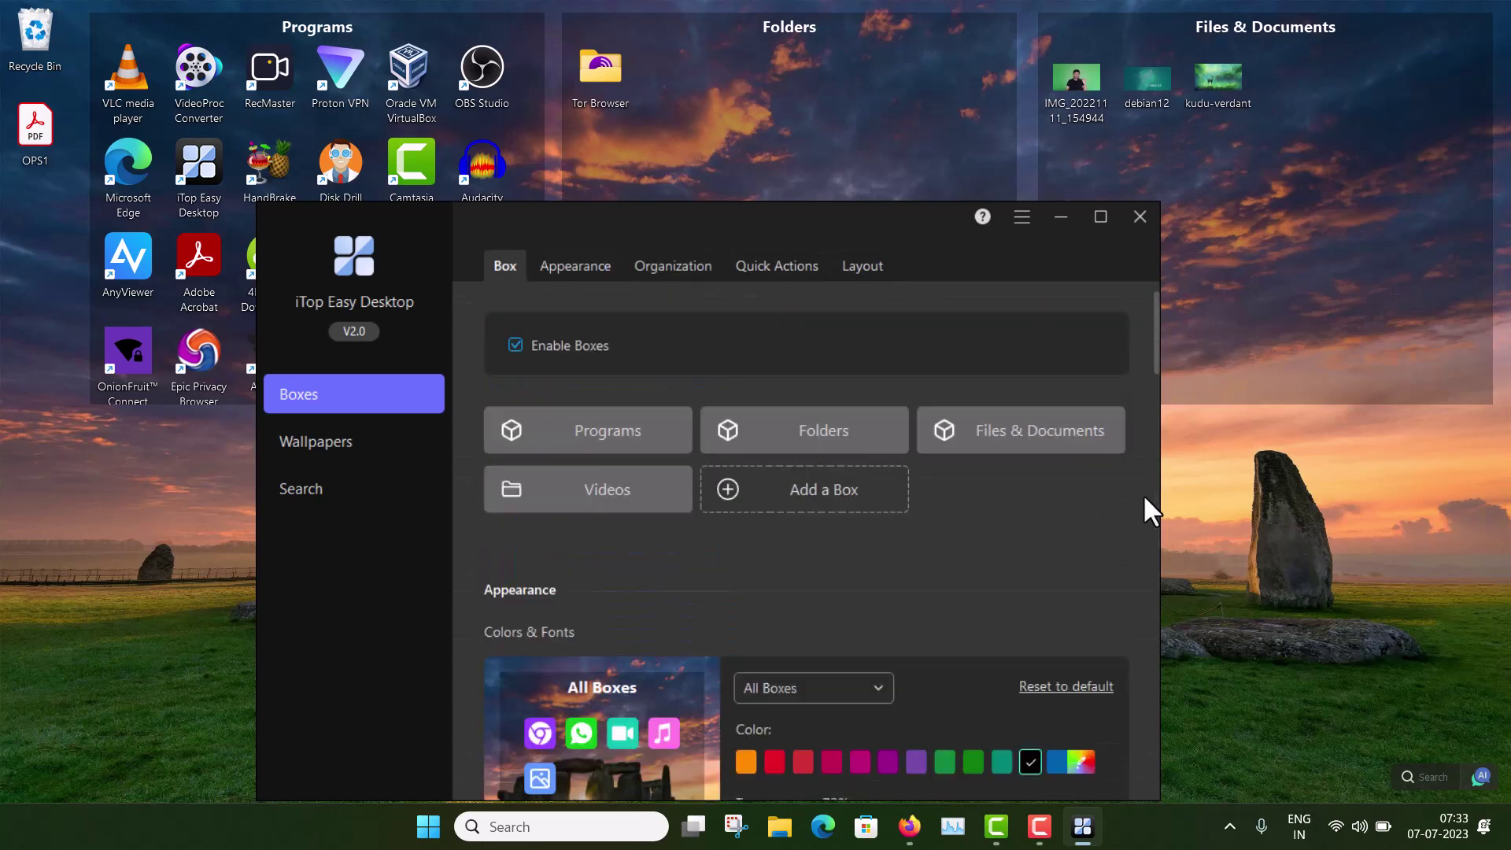
left_click(583, 262)
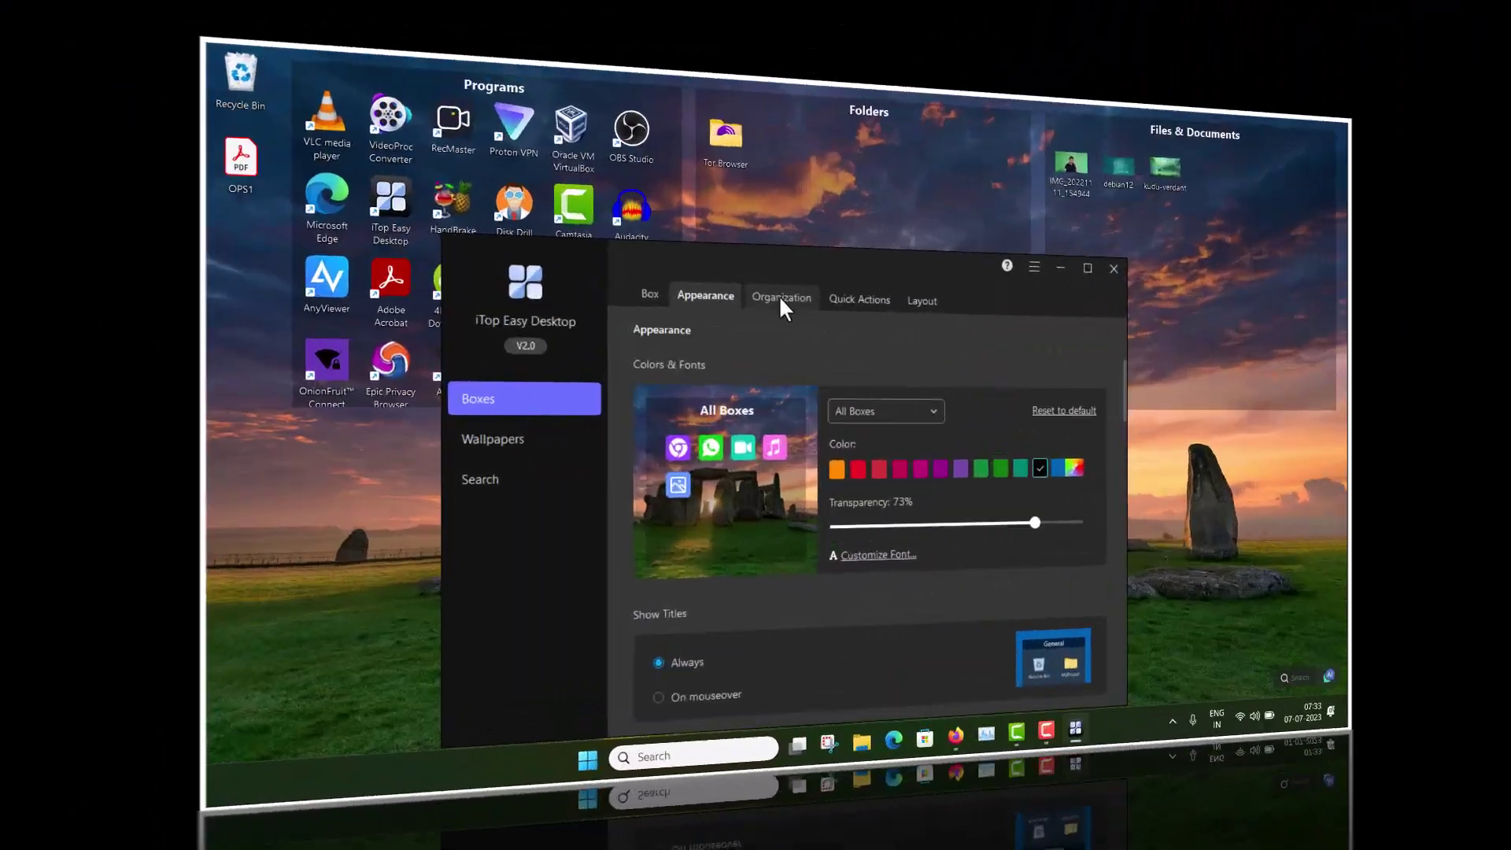
Step: Go to Organization, open Wallpapers, and filter the live wallpapers to HD (1080p)
left_click(673, 265)
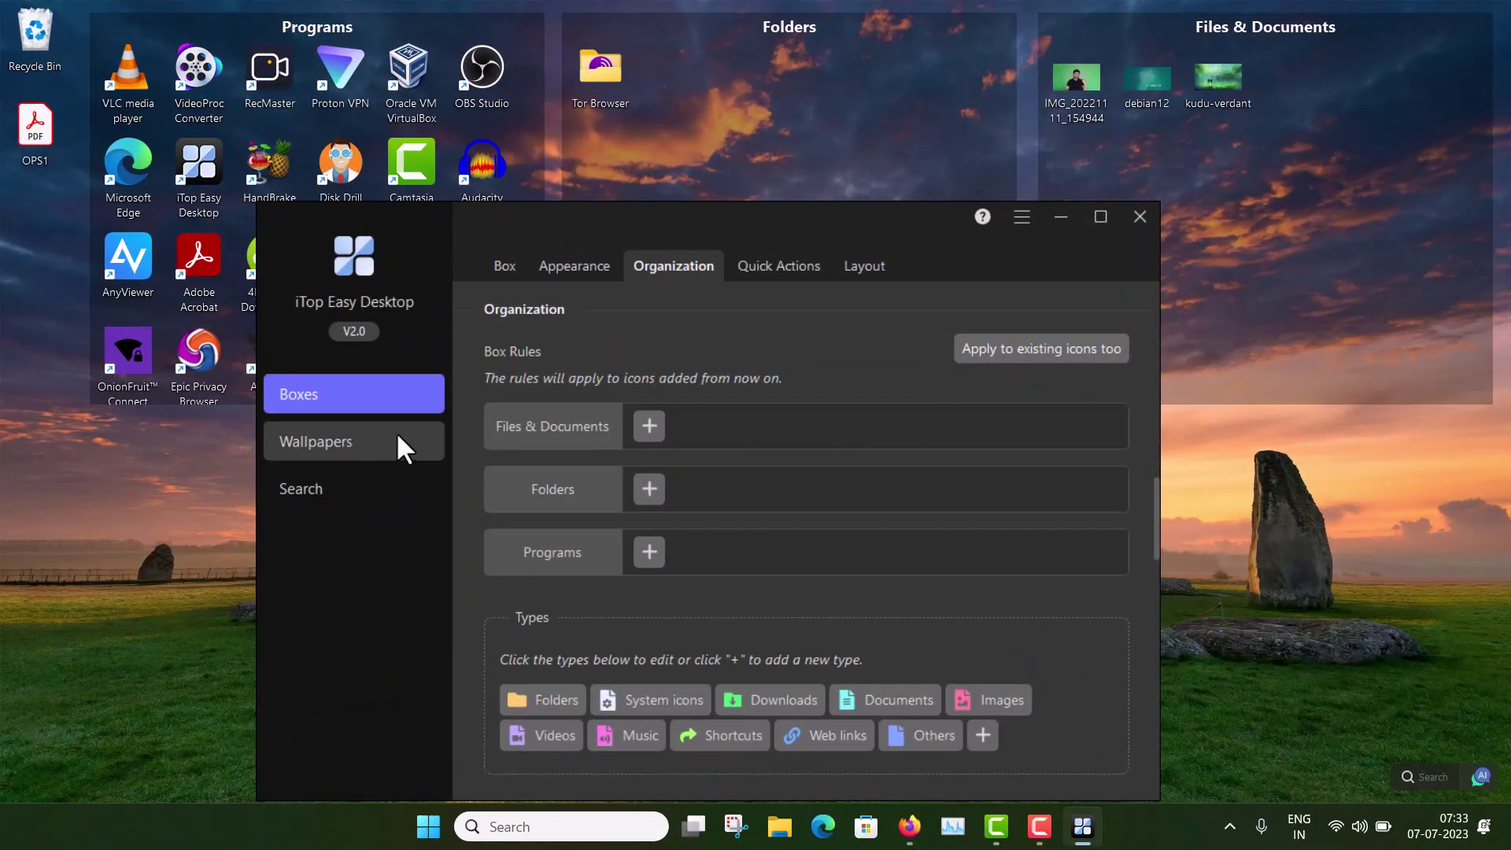
left_click(353, 441)
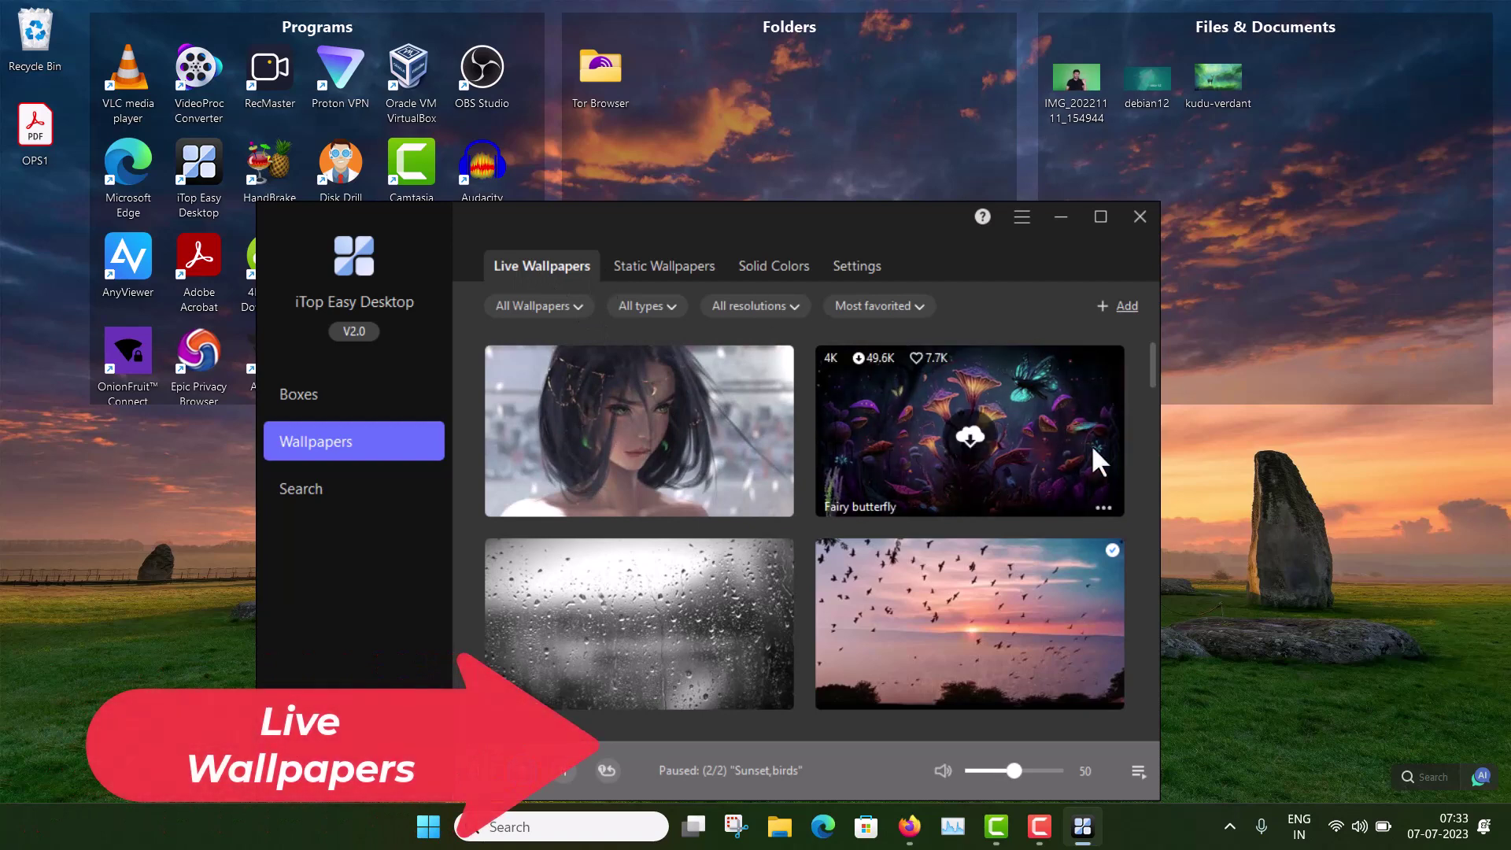
mouse_move(944, 429)
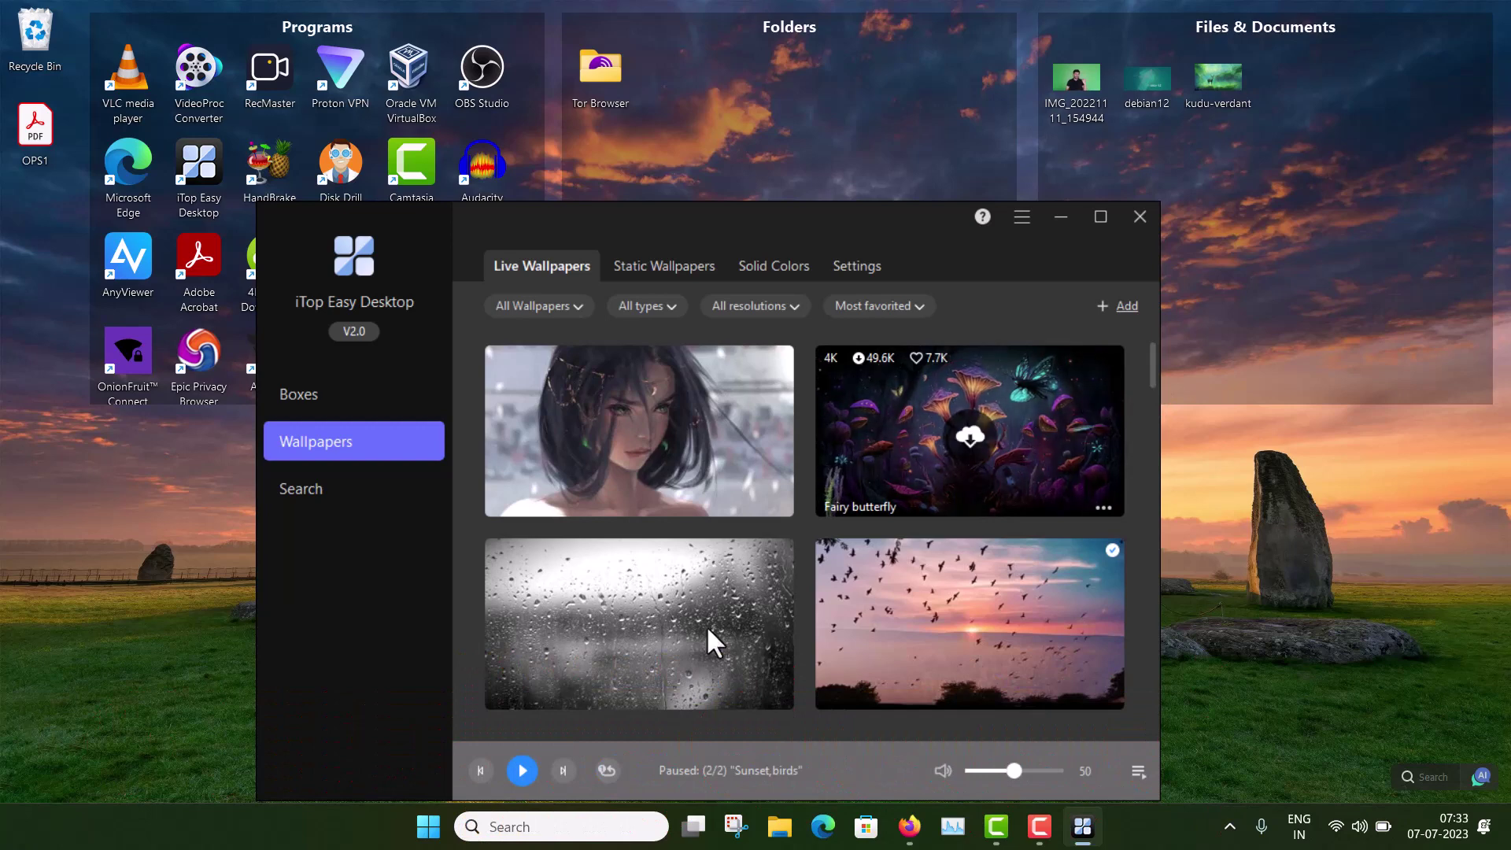
mouse_move(677, 658)
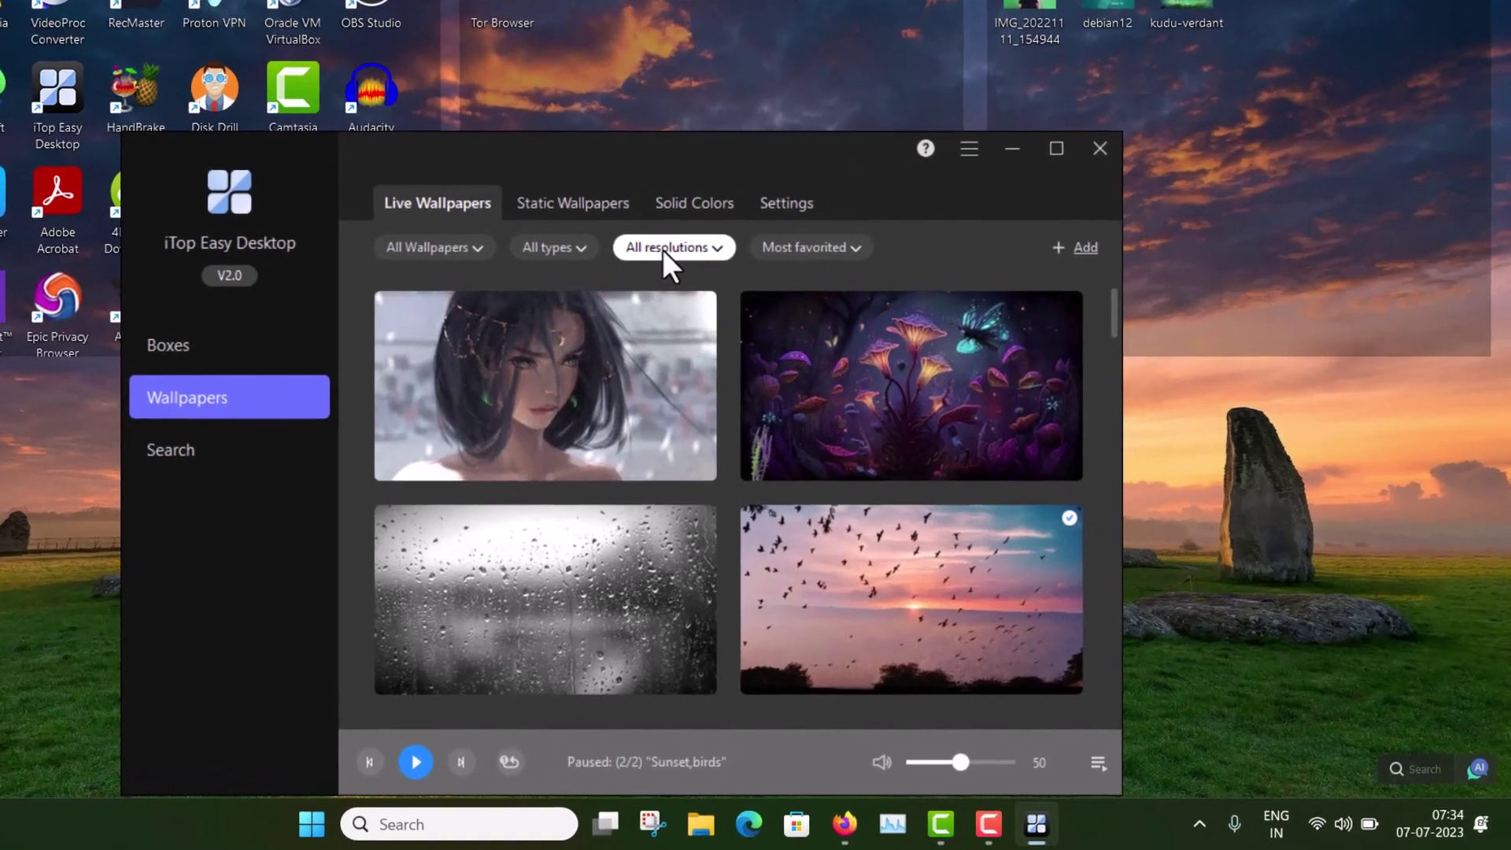
left_click(745, 306)
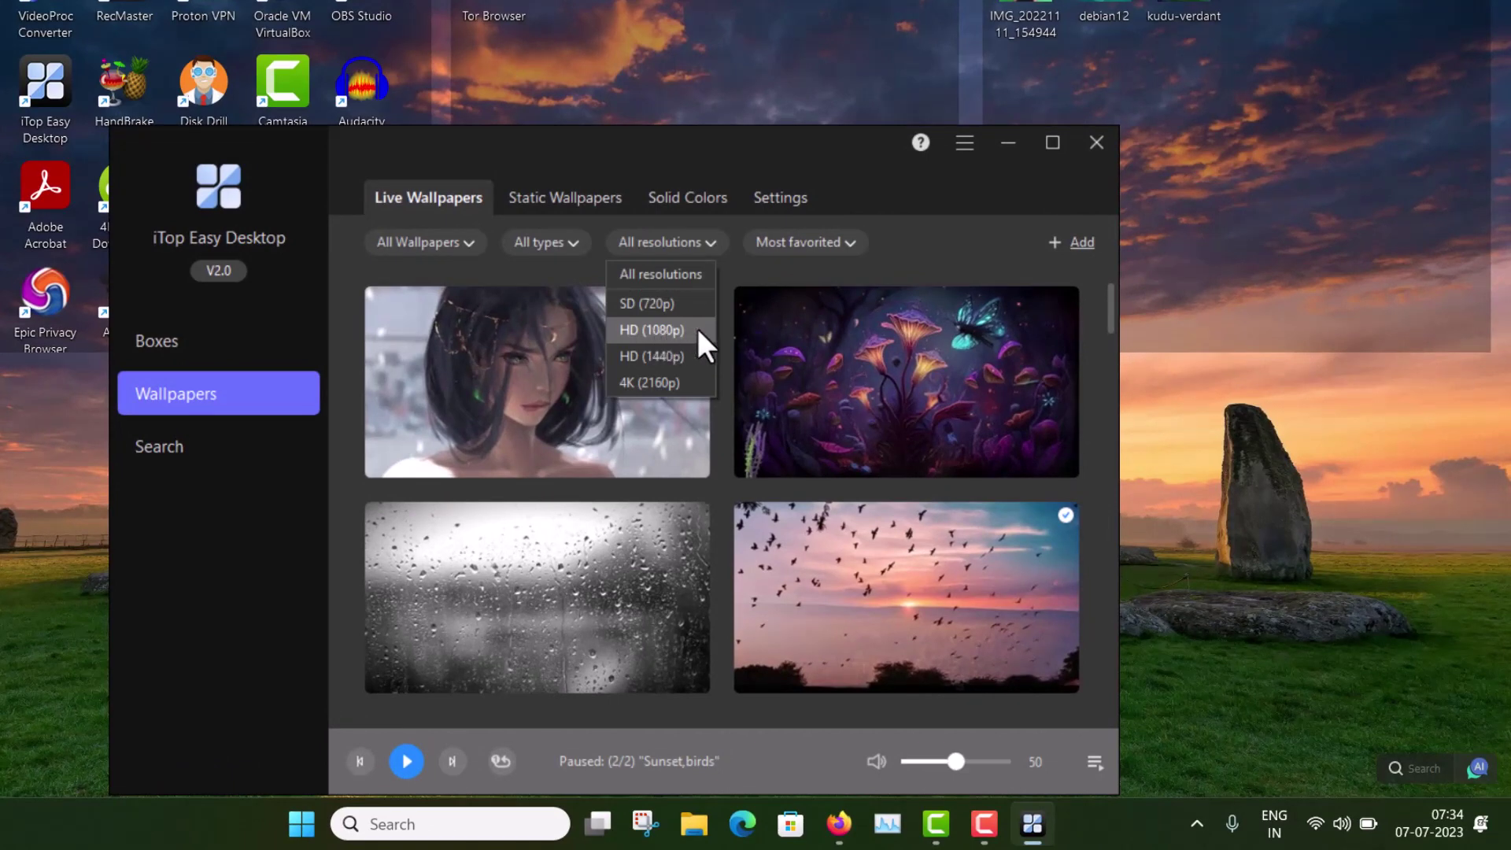
left_click(698, 330)
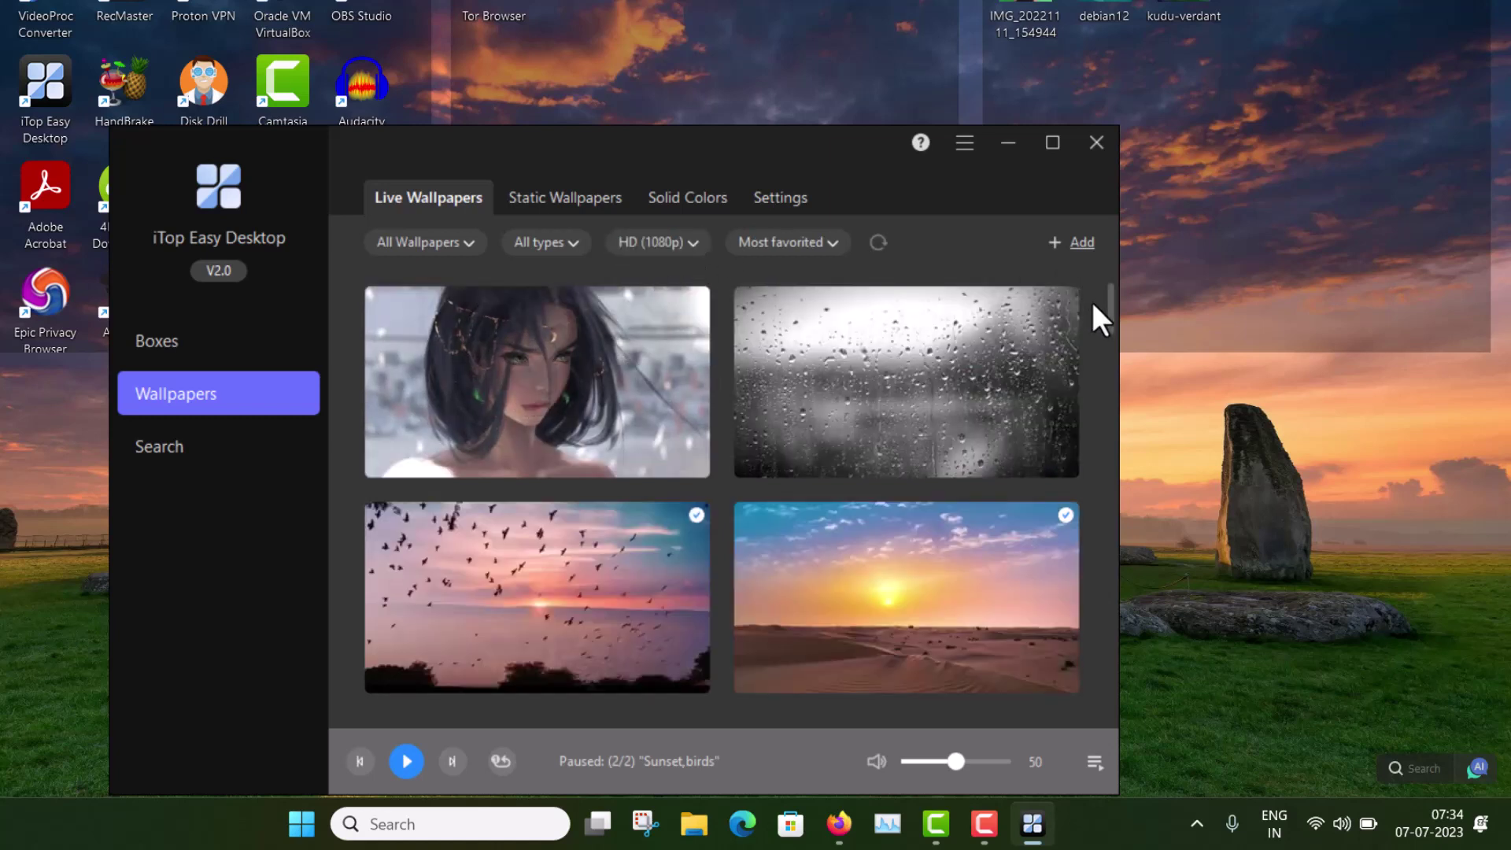
Step: Play the Sunset,birds live wallpaper and minimize the window to view it on the desktop
mouse_move(551, 587)
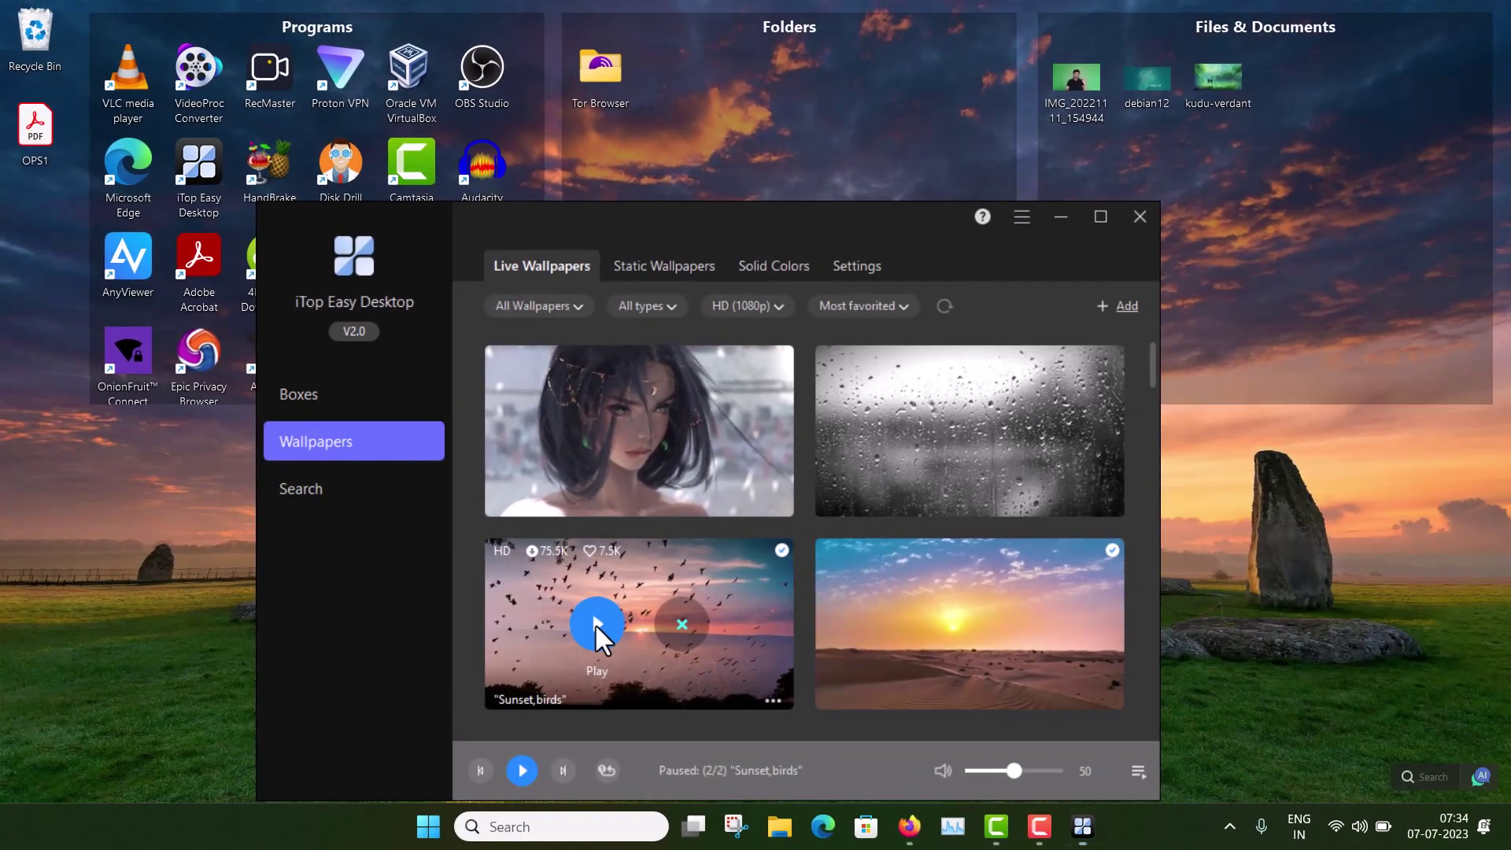
left_click(595, 623)
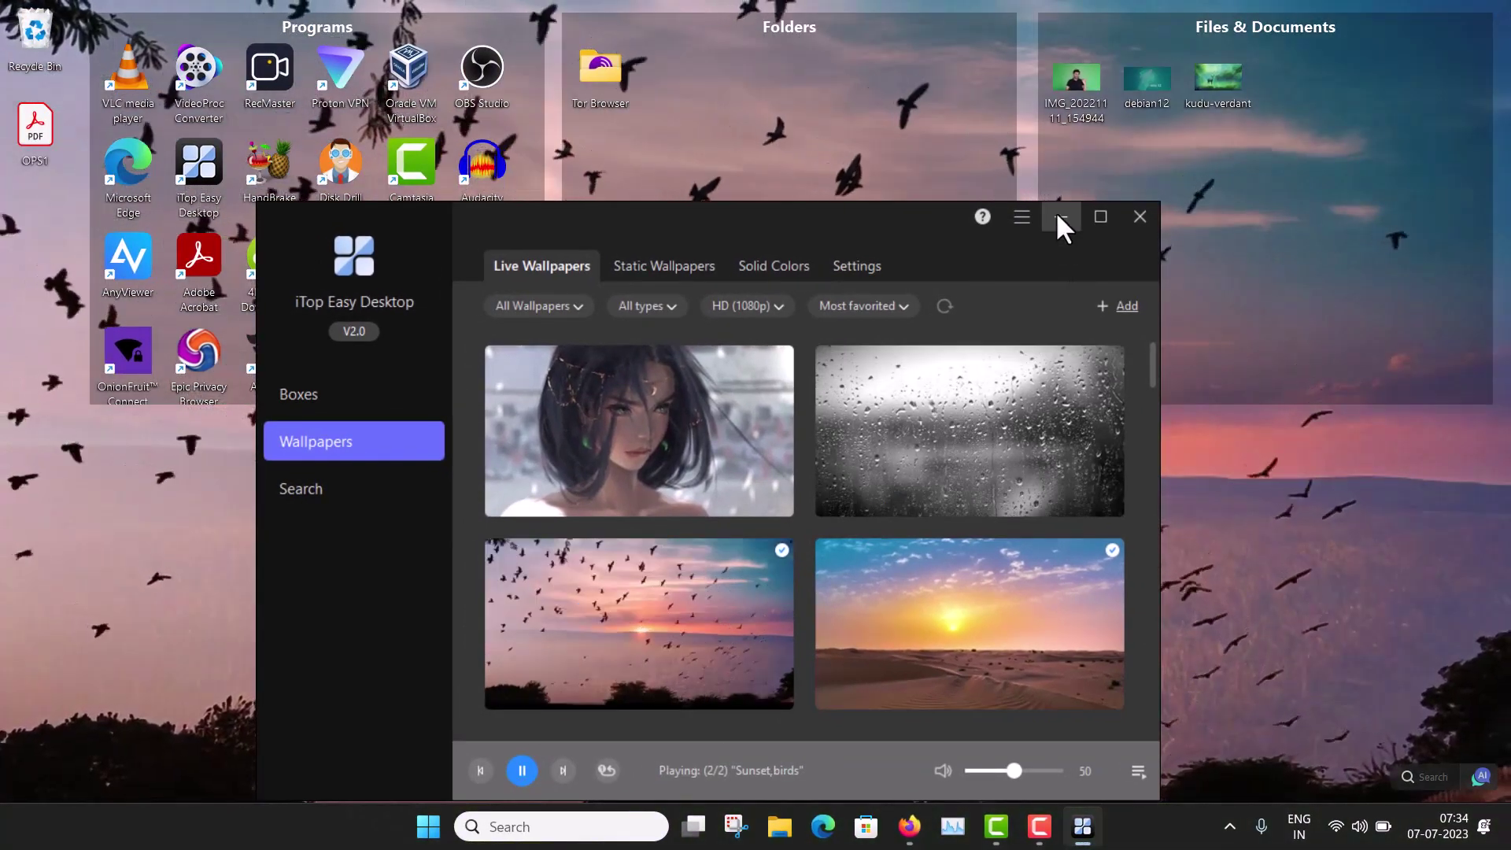
left_click(1062, 219)
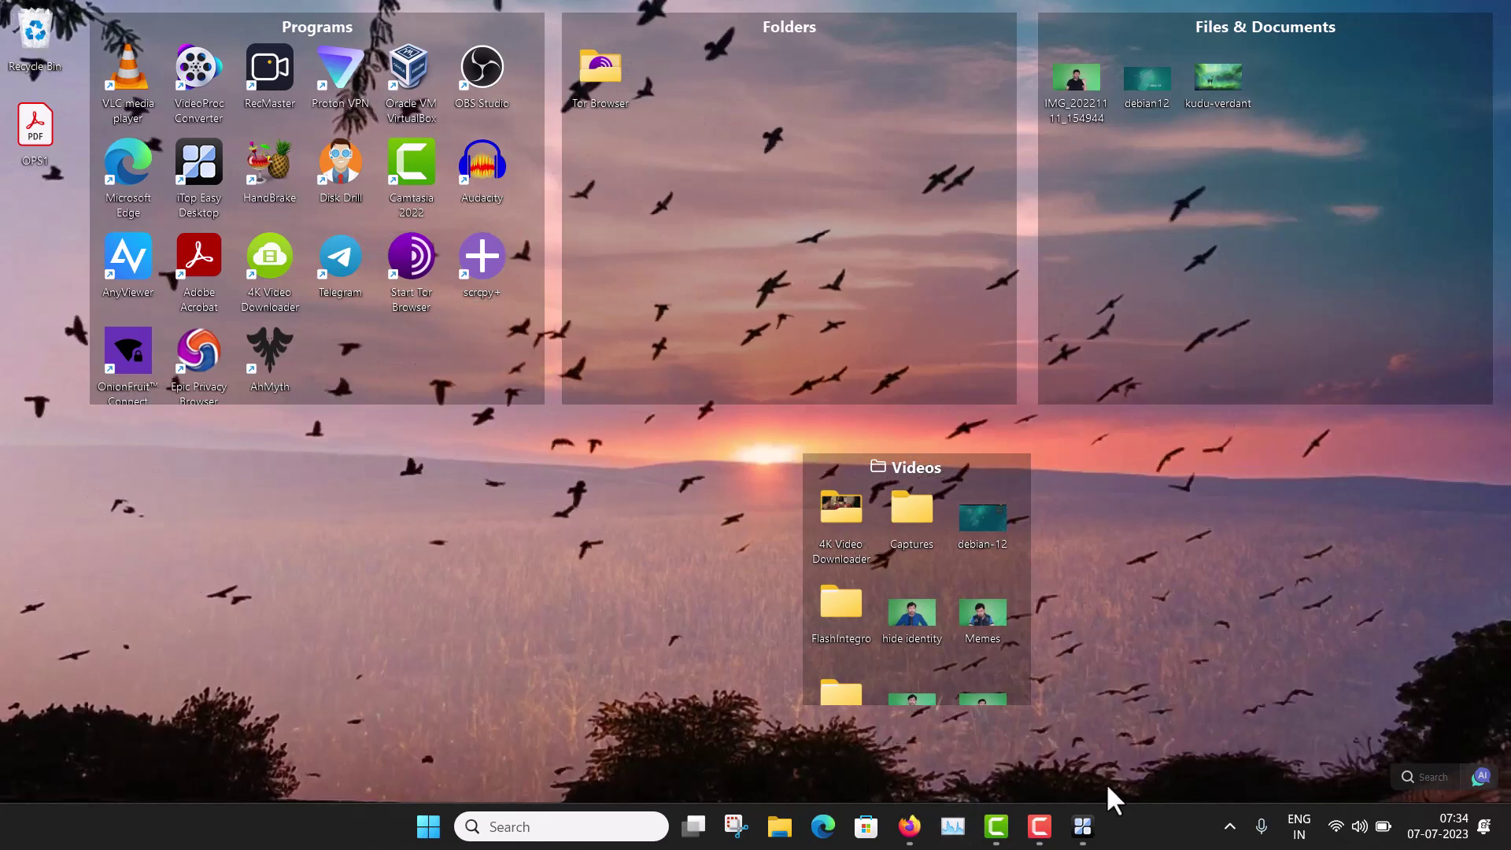
Step: Reopen iTop Easy Desktop from the taskbar and scroll down the Live Wallpapers grid
mouse_move(1084, 825)
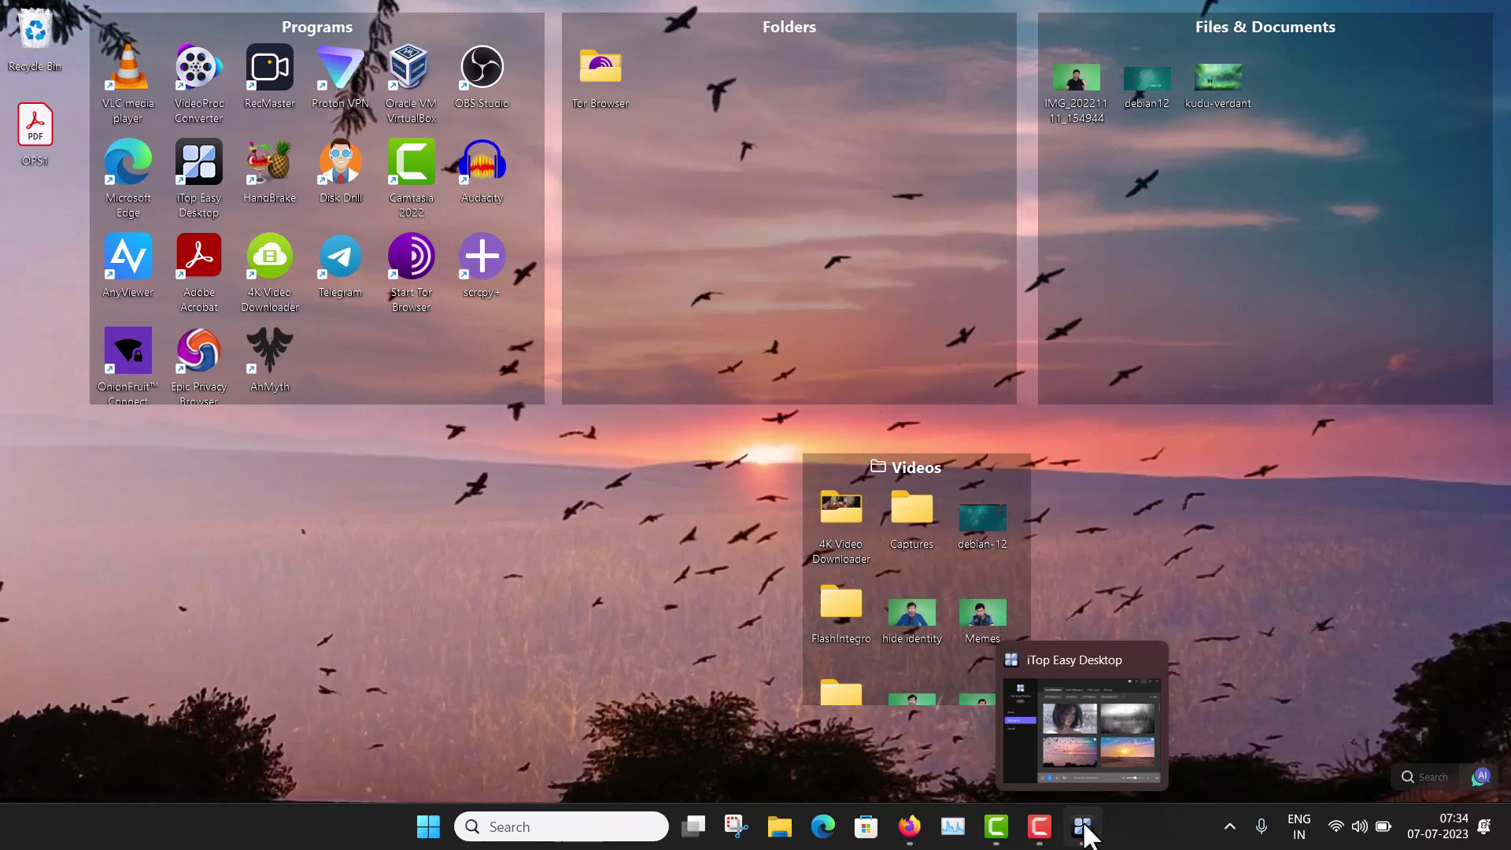
left_click(1084, 827)
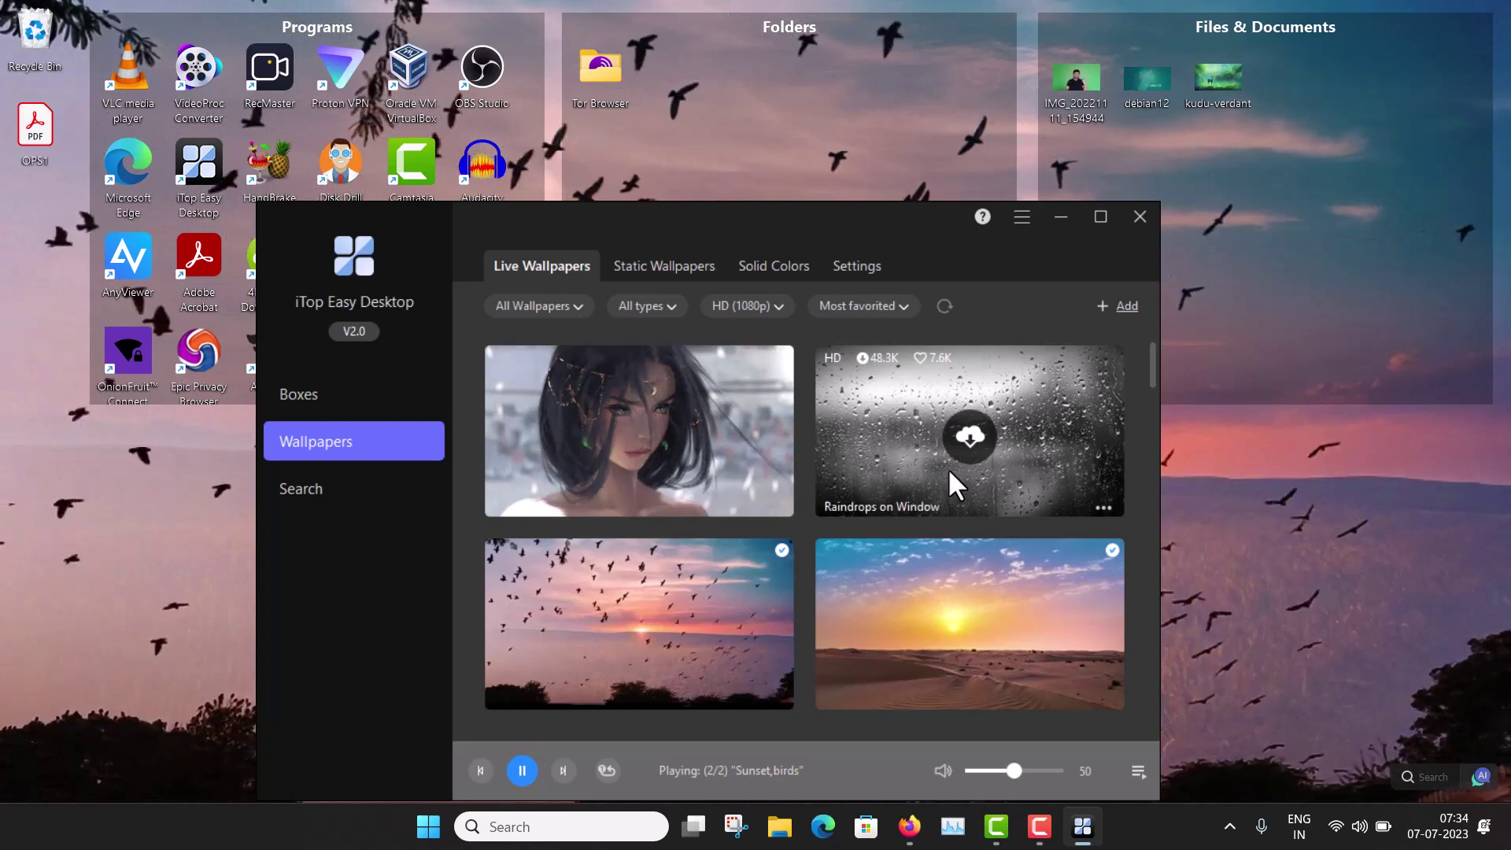
scroll(950, 472, "down", 5)
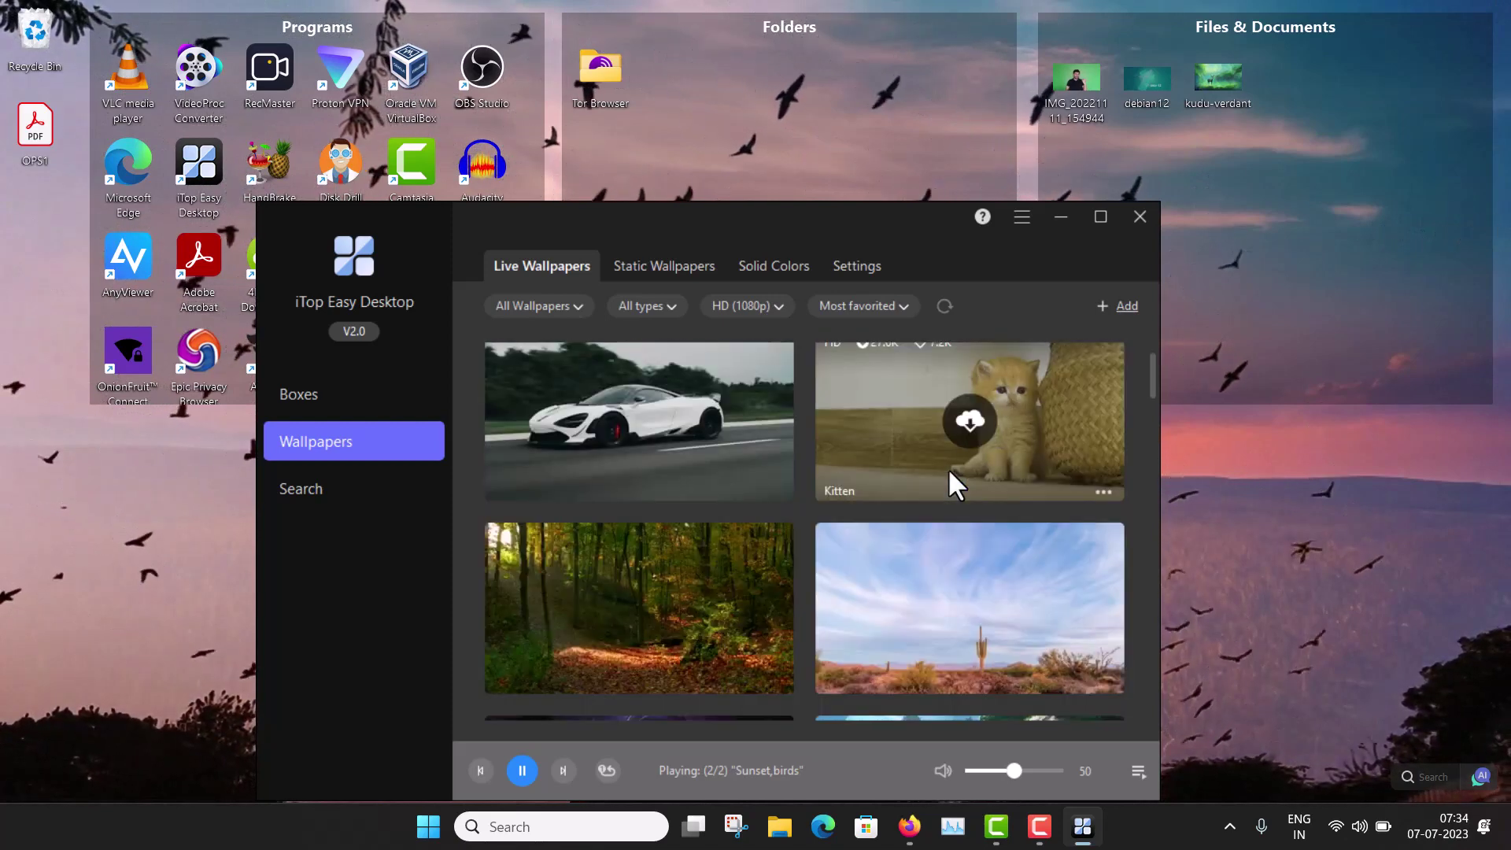
scroll(948, 467, "down", 1)
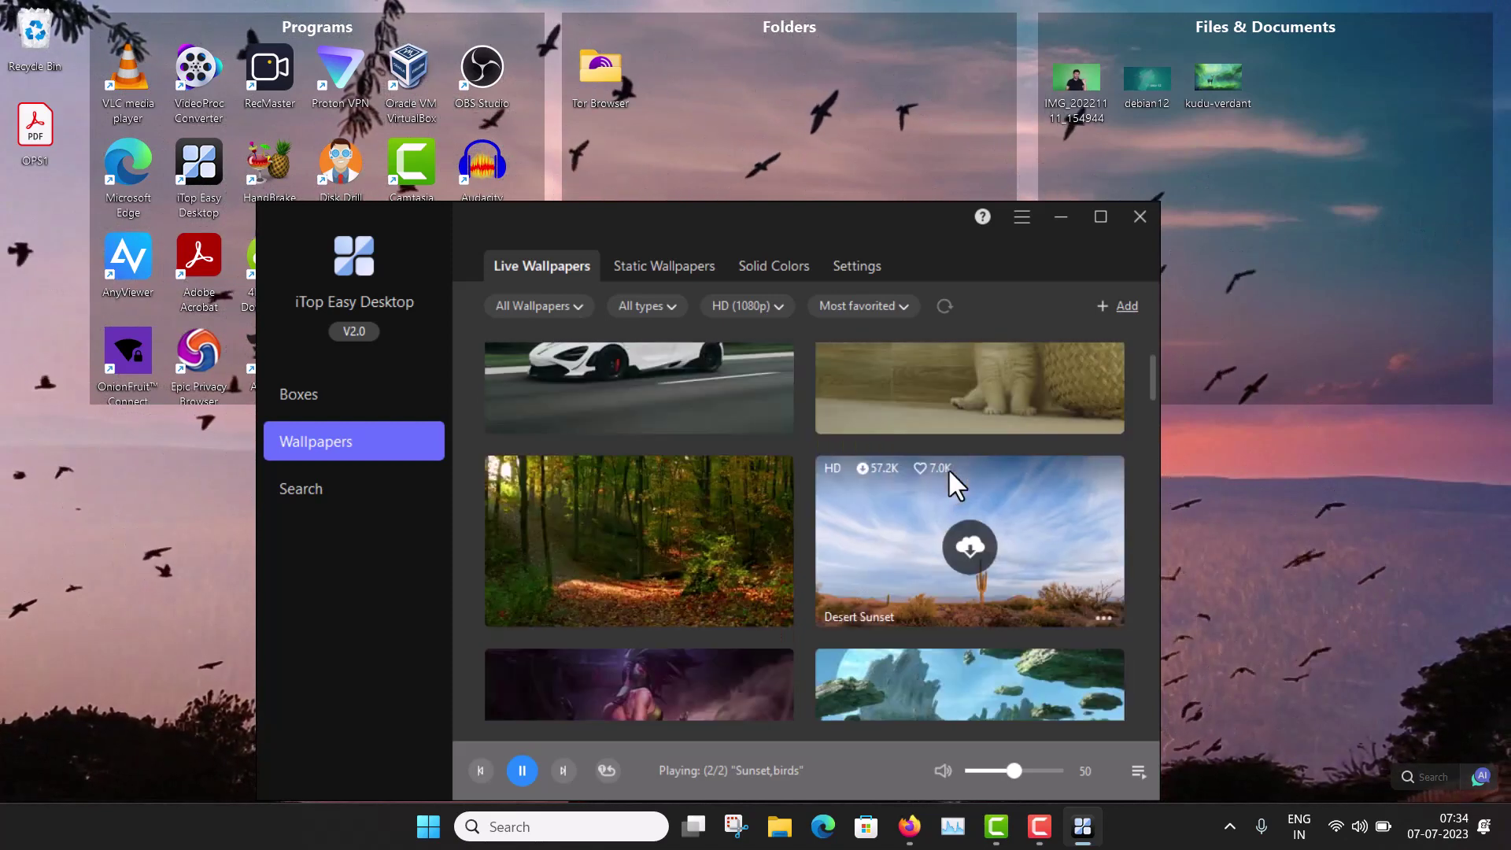
left_click(641, 267)
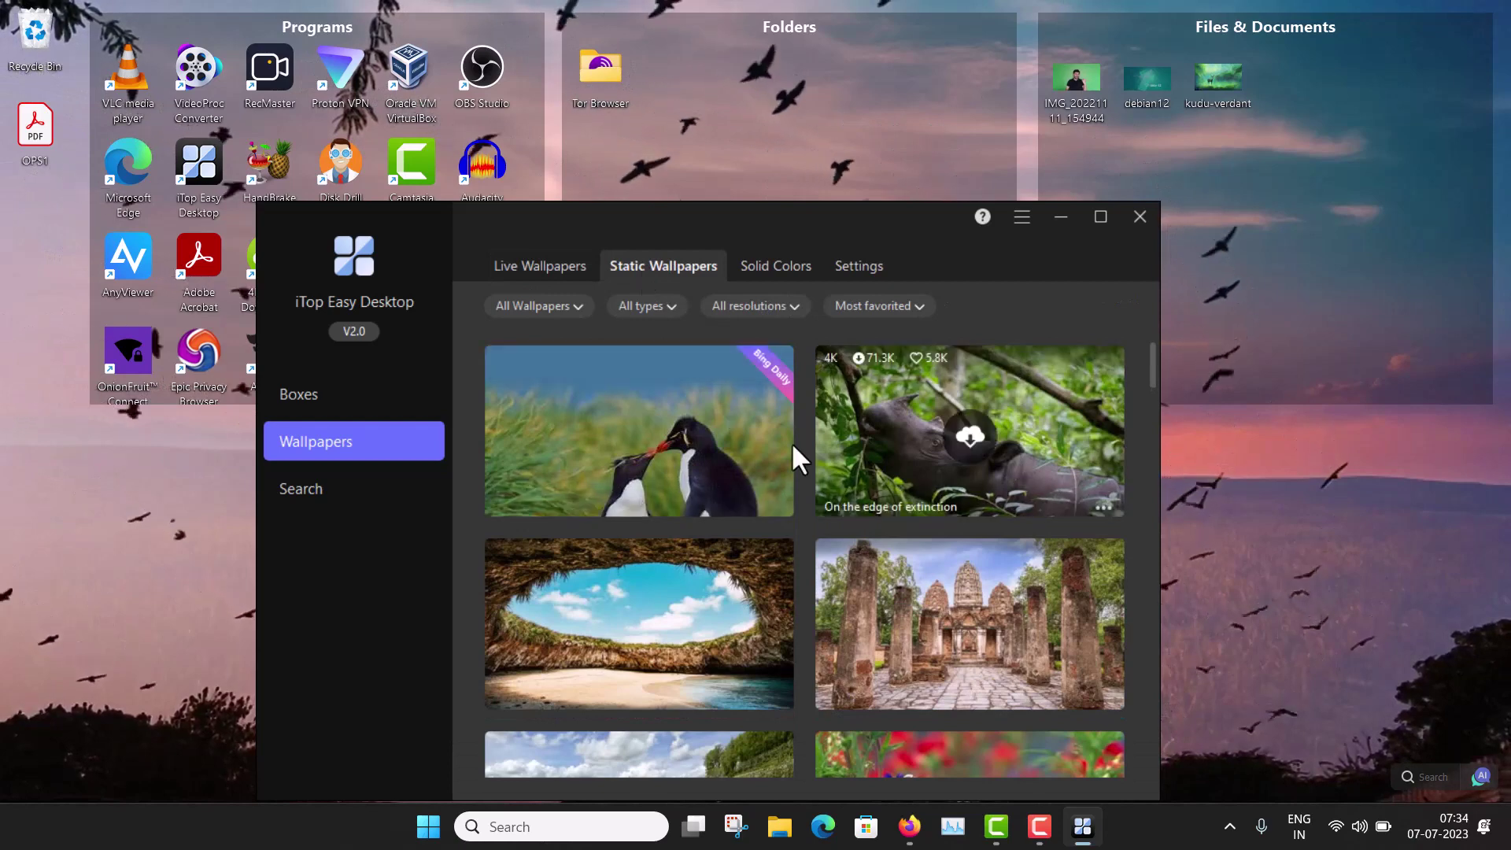
left_click(650, 431)
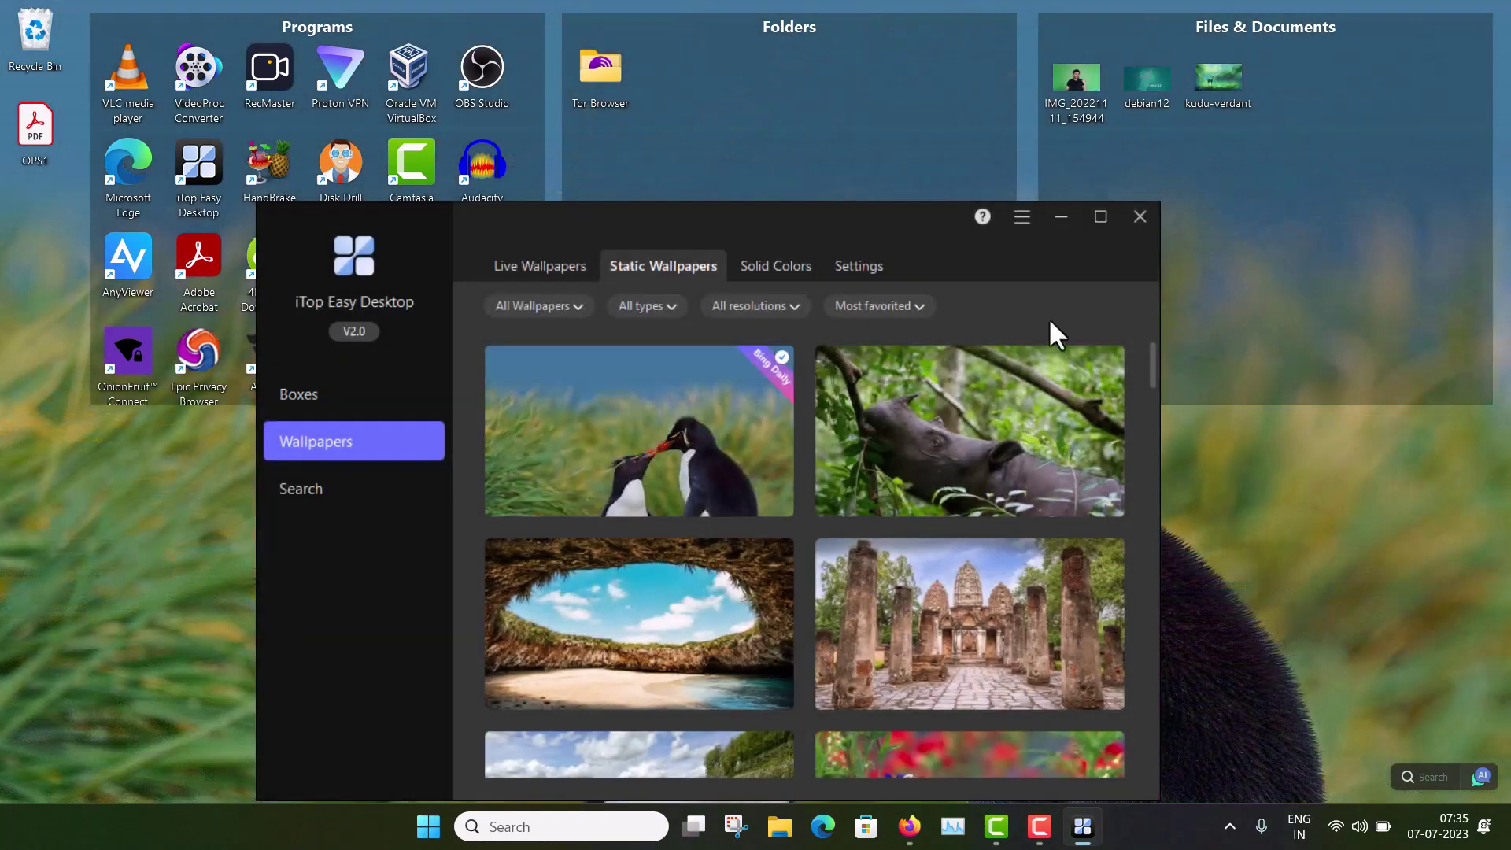
left_click(1069, 221)
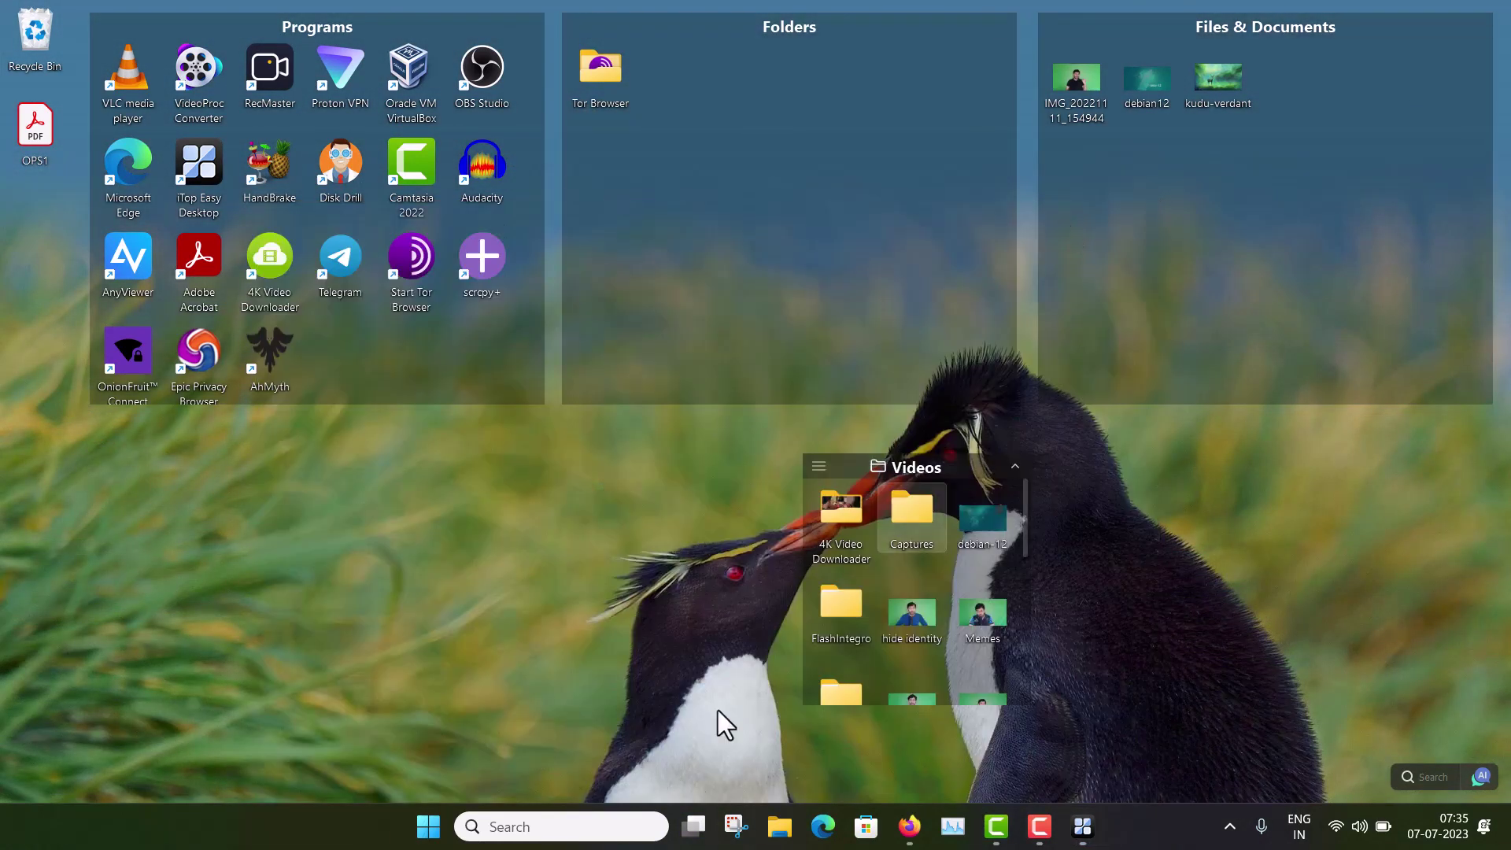
left_click(1082, 827)
scroll(885, 559, "down", 8)
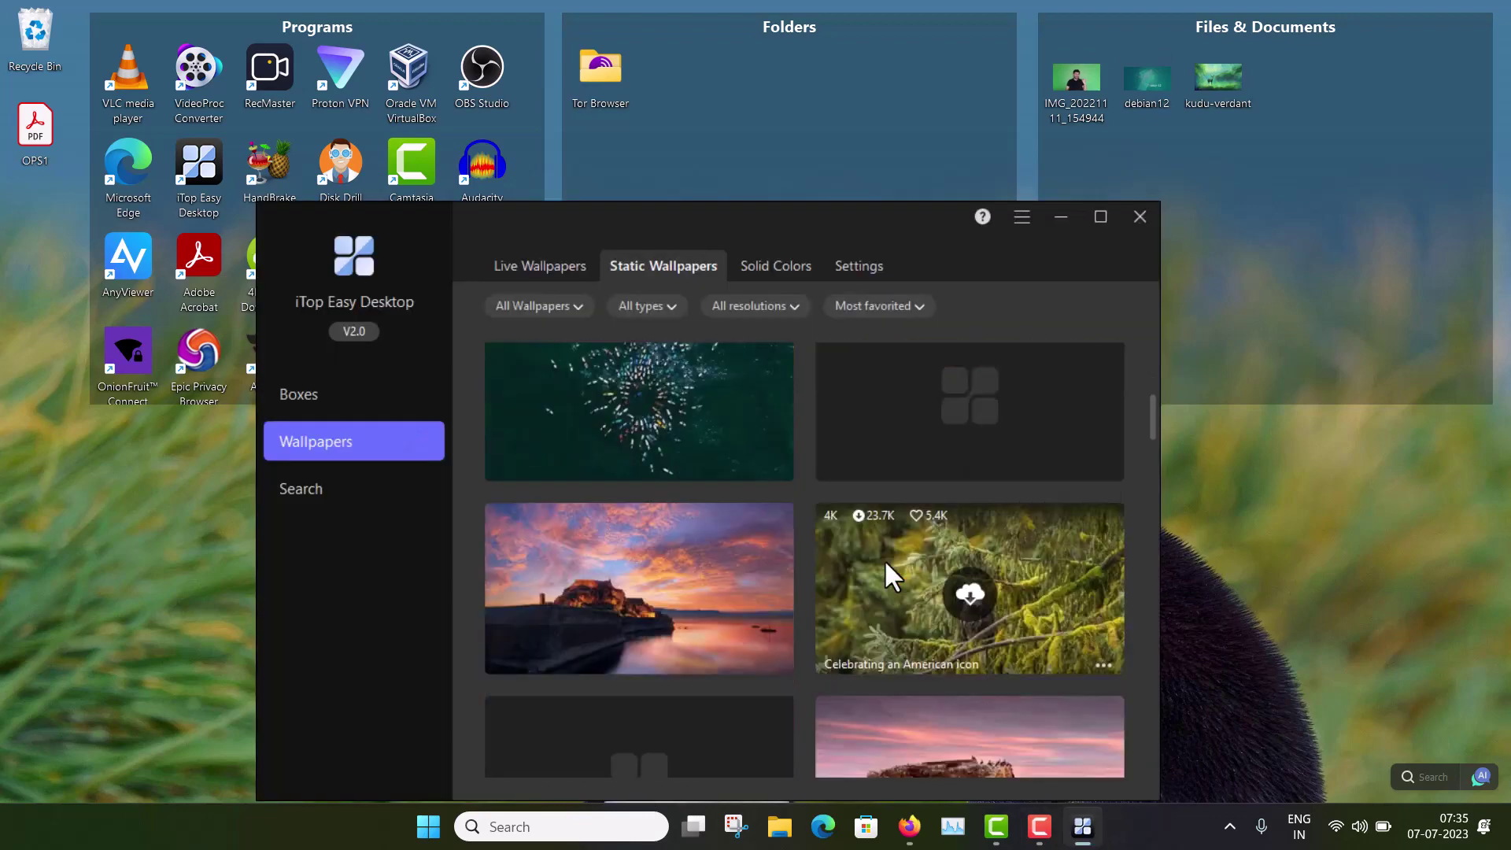
scroll(884, 558, "down", 4)
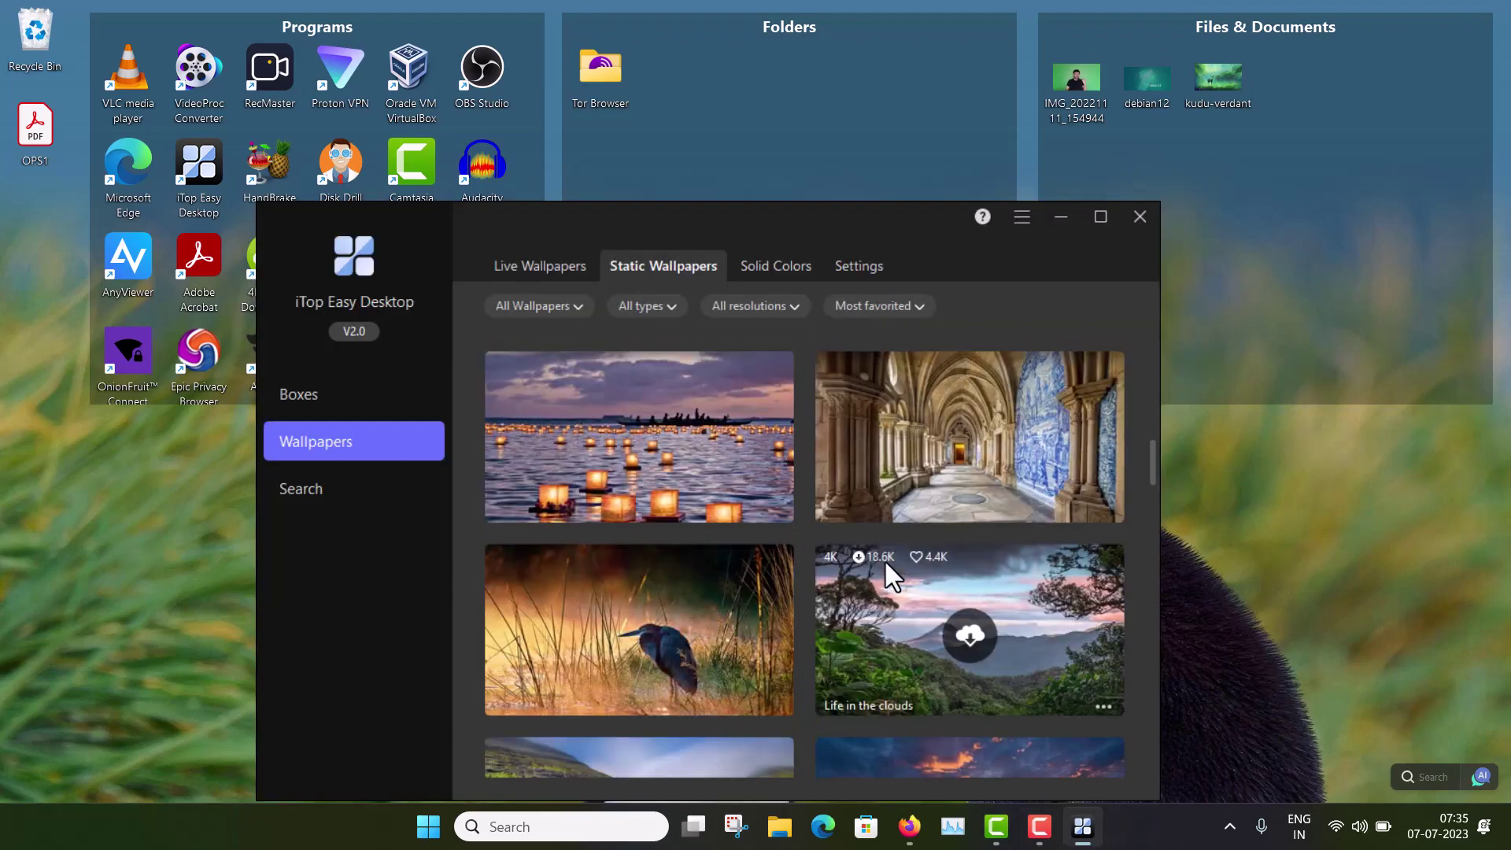
scroll(885, 559, "up", 12)
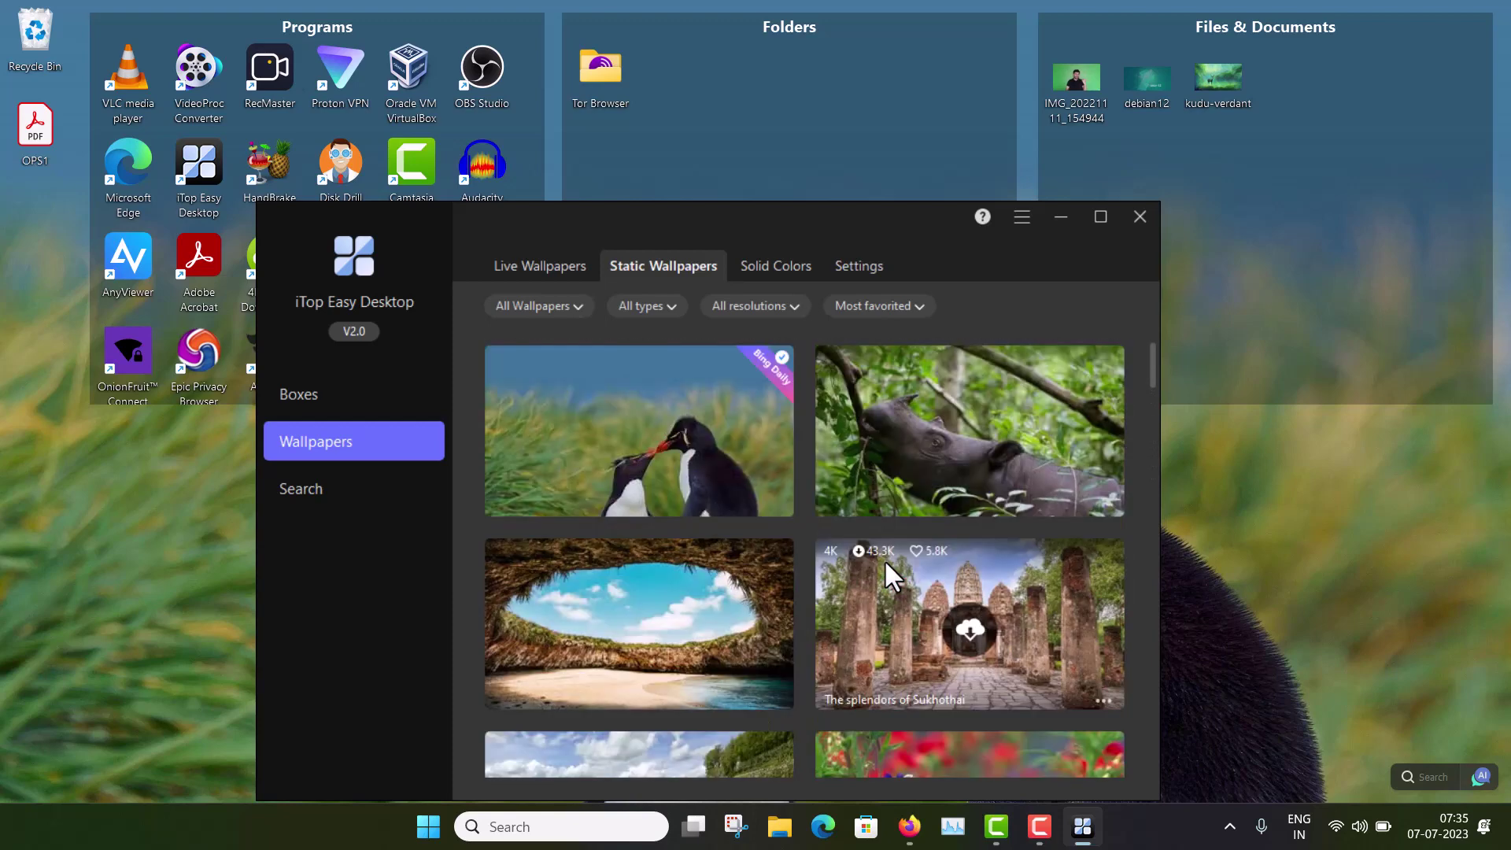
Step: Browse the Solid Colors wallpapers and the live wallpaper Settings, checking the Normal Mode help
left_click(783, 268)
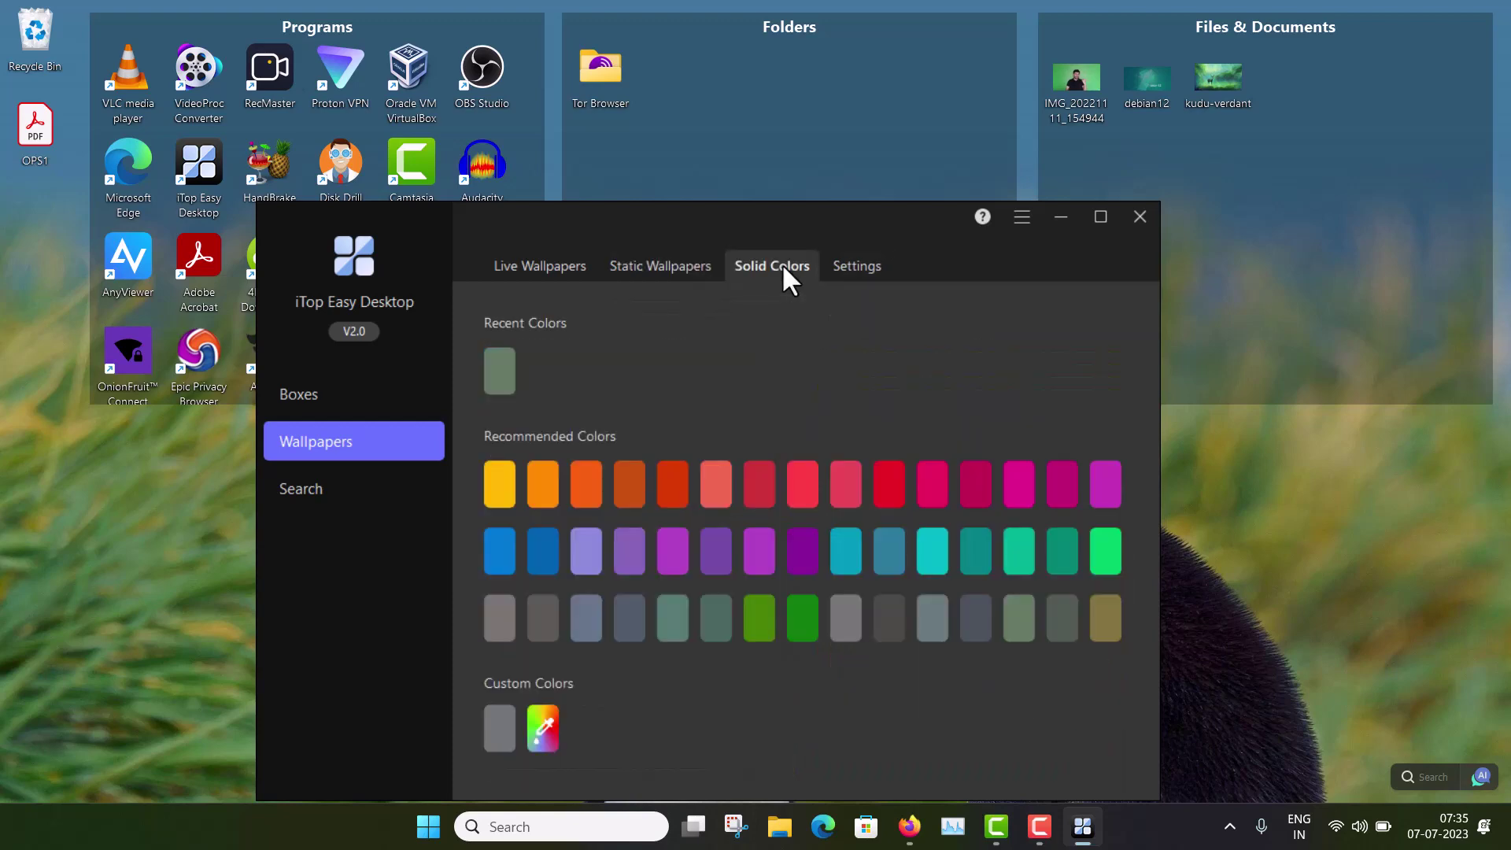
left_click(860, 267)
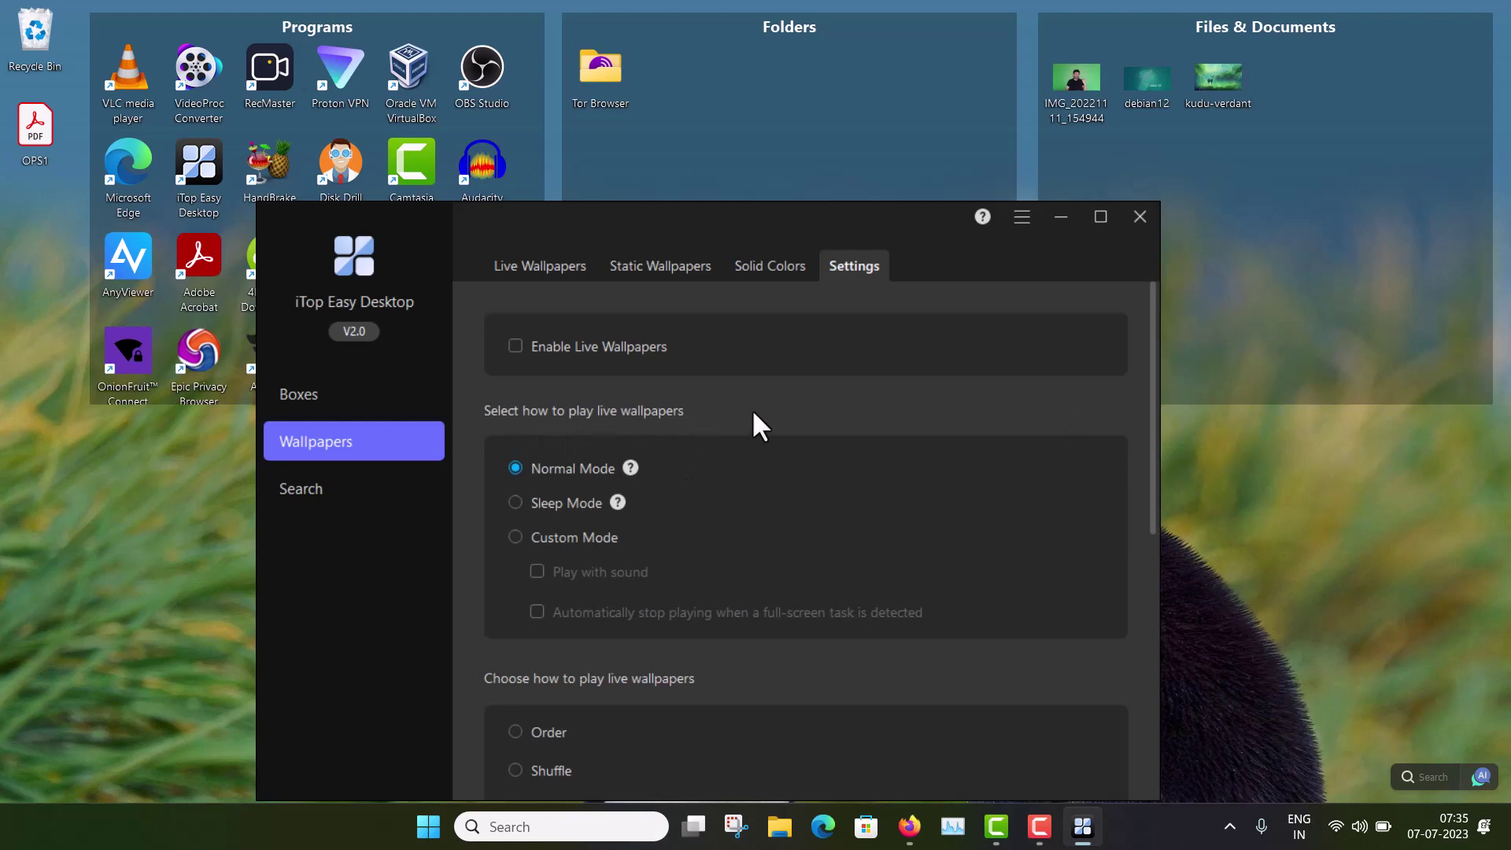
mouse_move(631, 470)
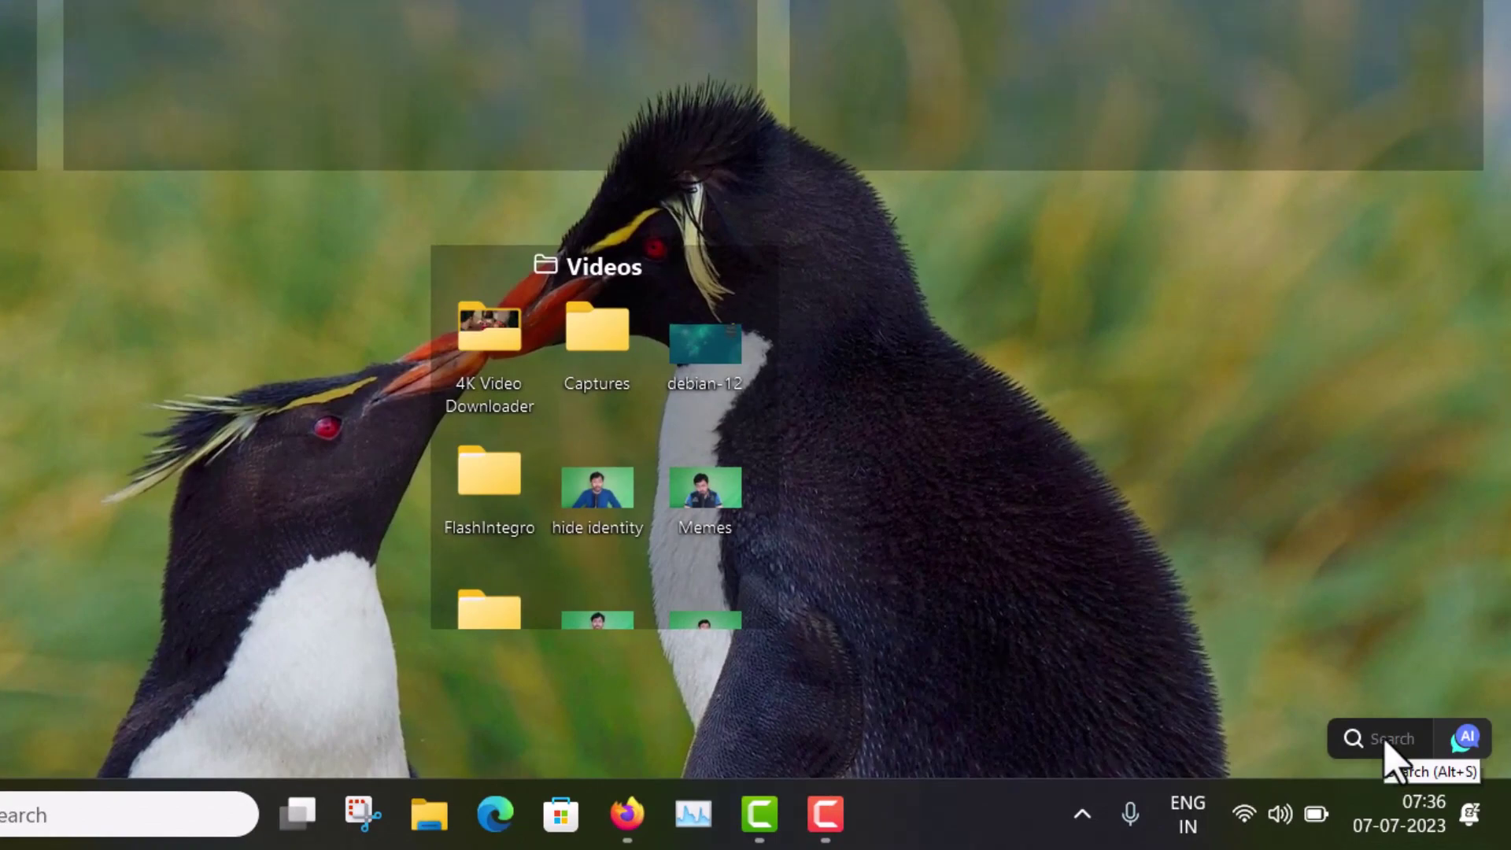
left_click(1386, 742)
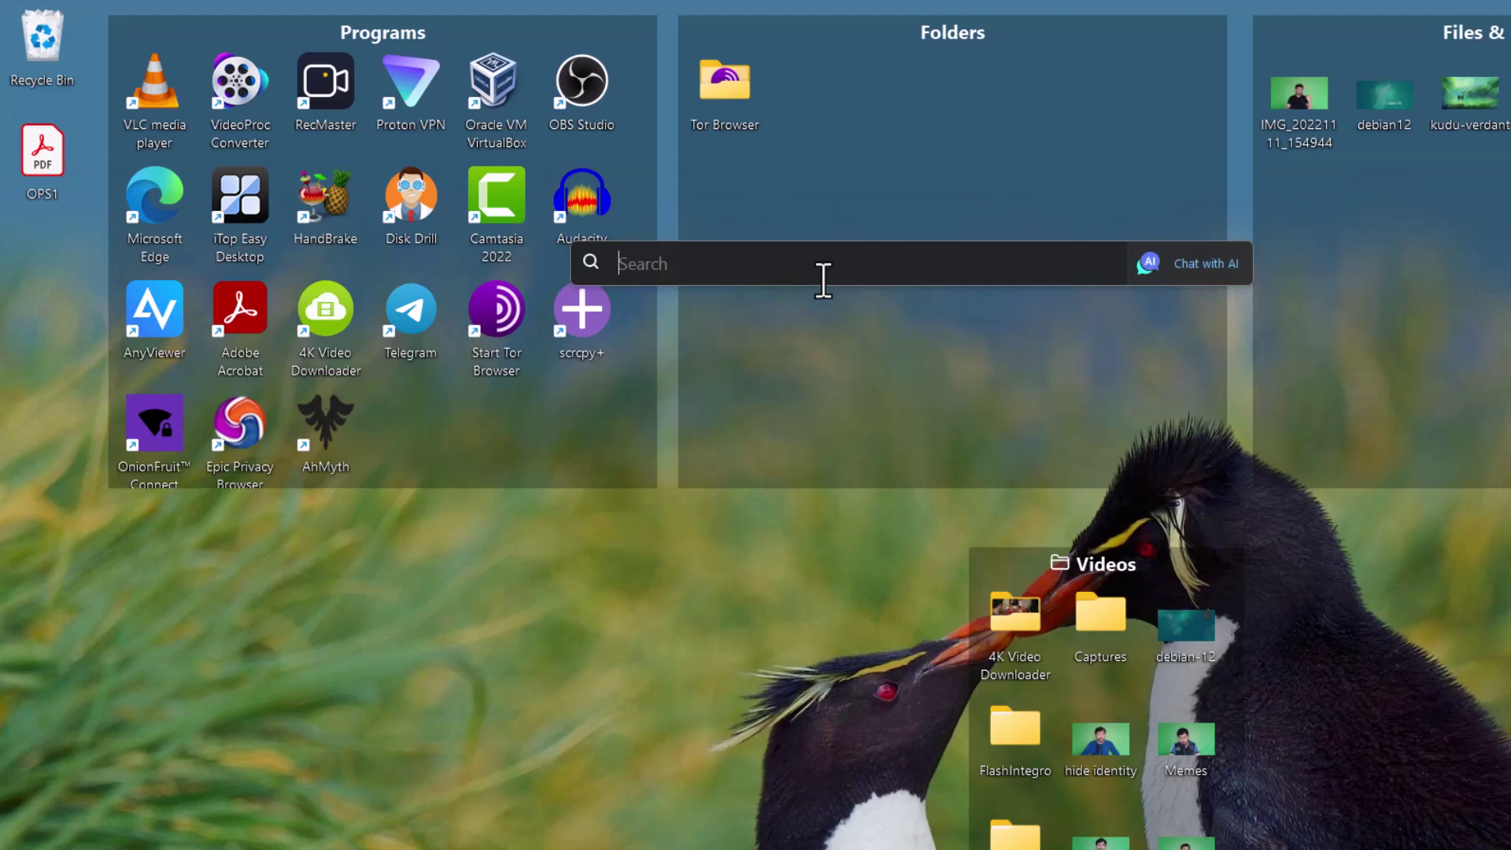
type("debian12")
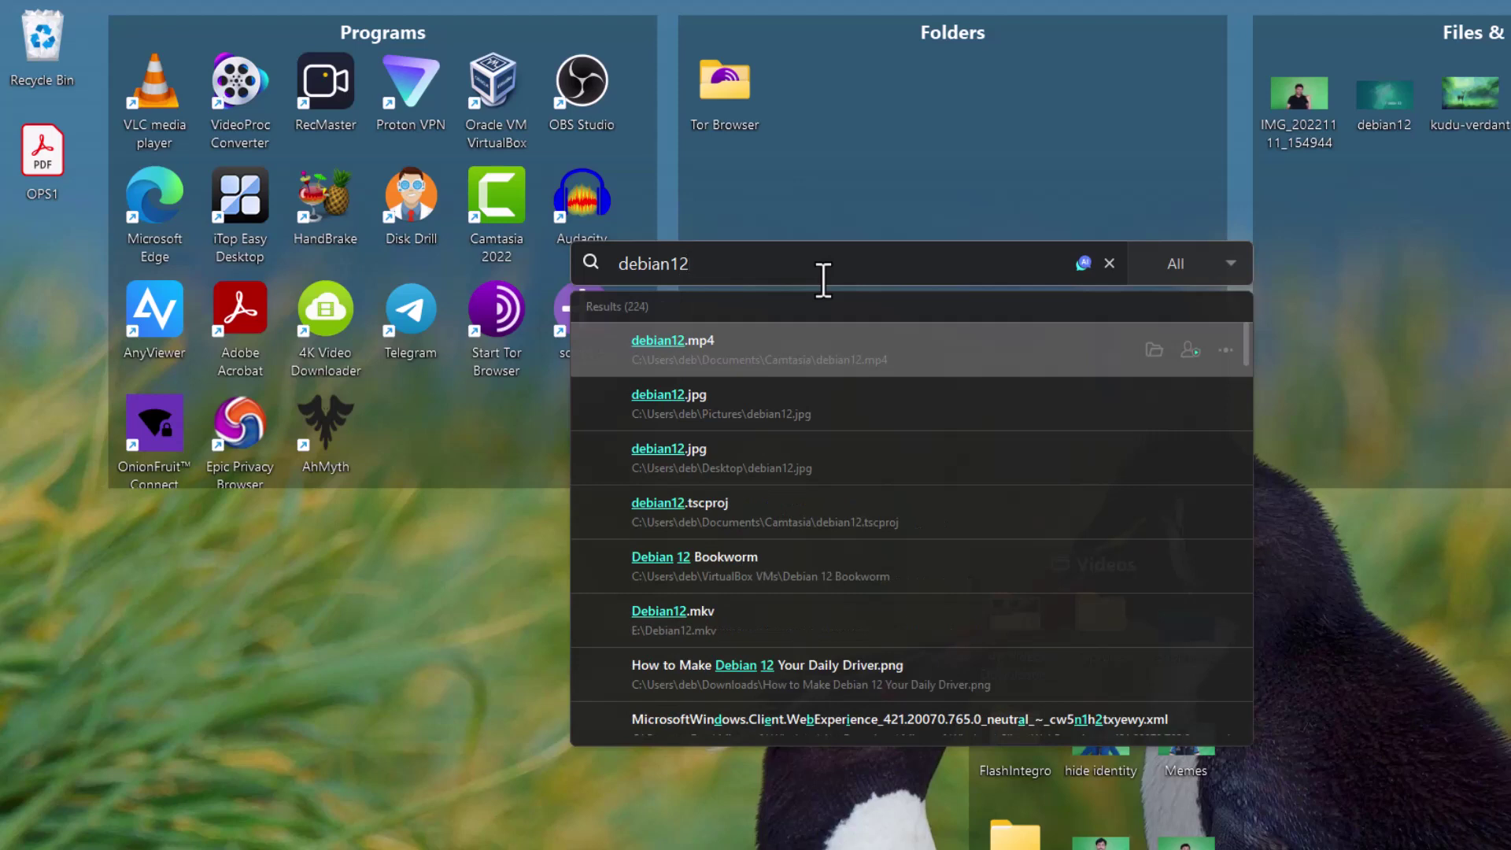
scroll(1063, 495, "down", 2)
scroll(1060, 488, "down", 5)
scroll(1060, 489, "up", 6)
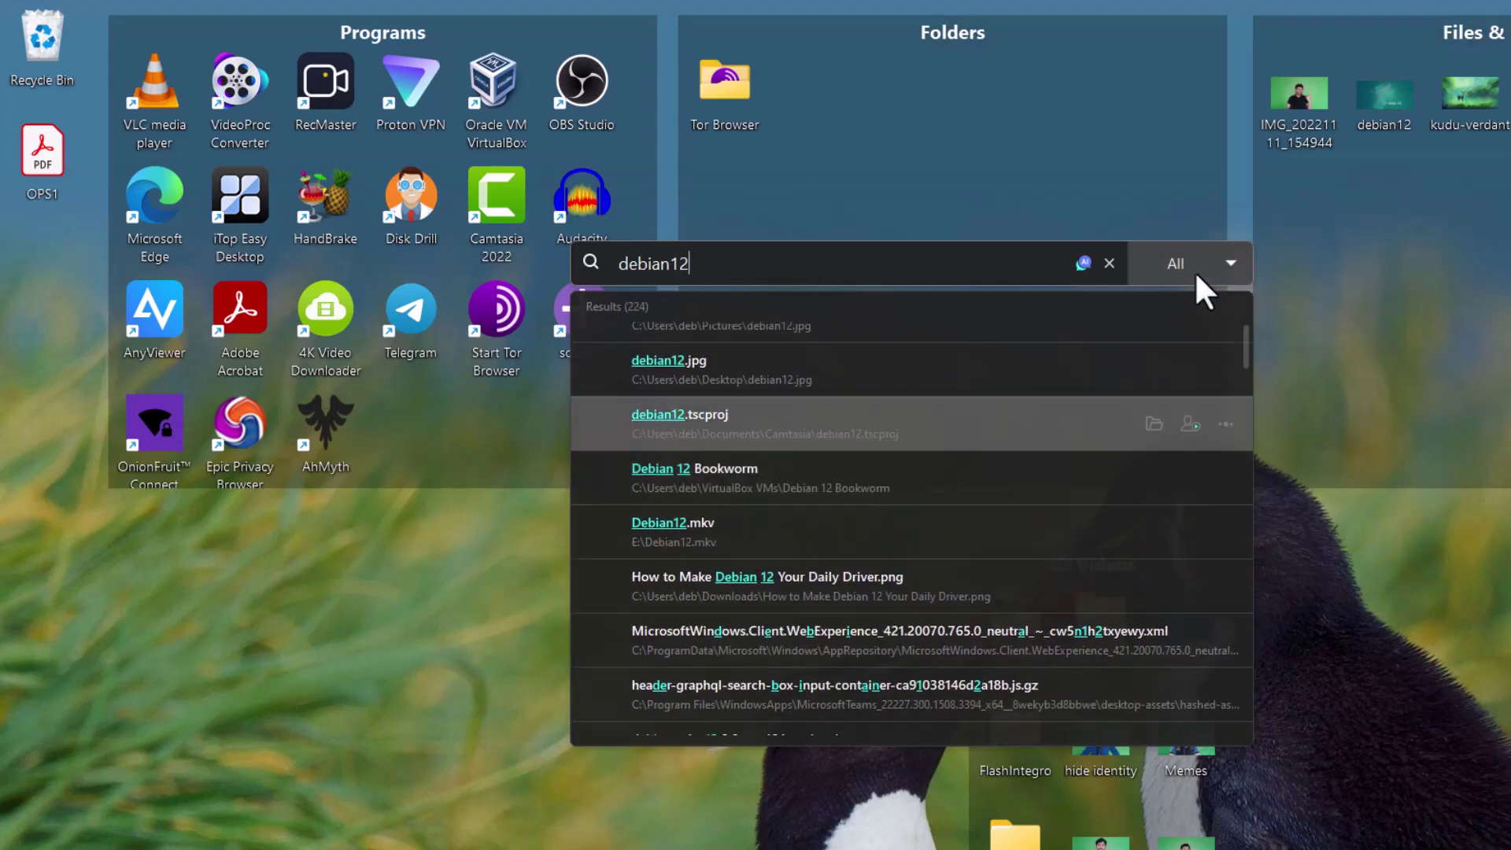
left_click(1191, 270)
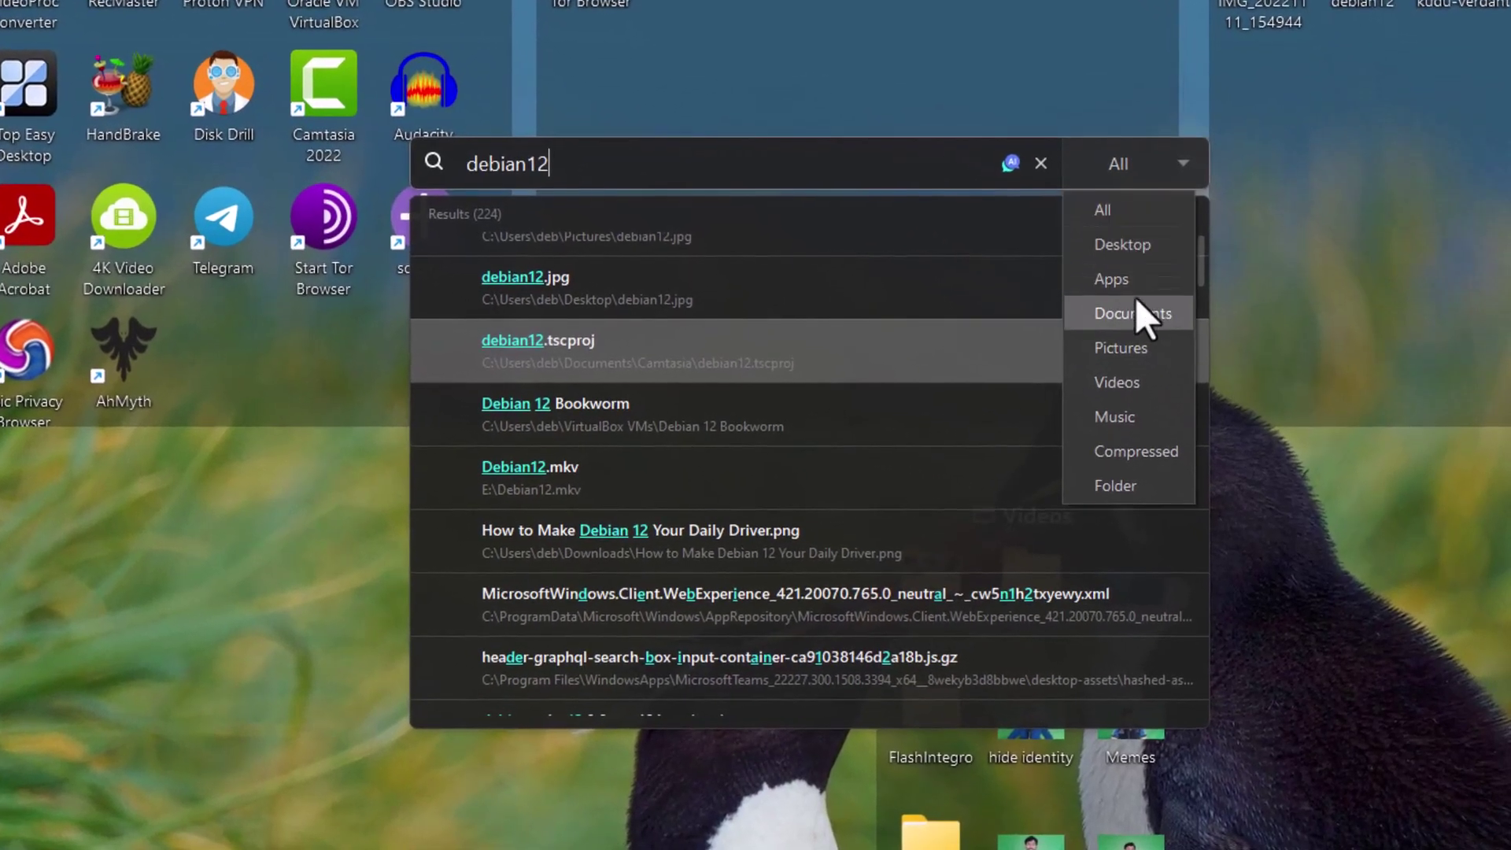
left_click(1151, 448)
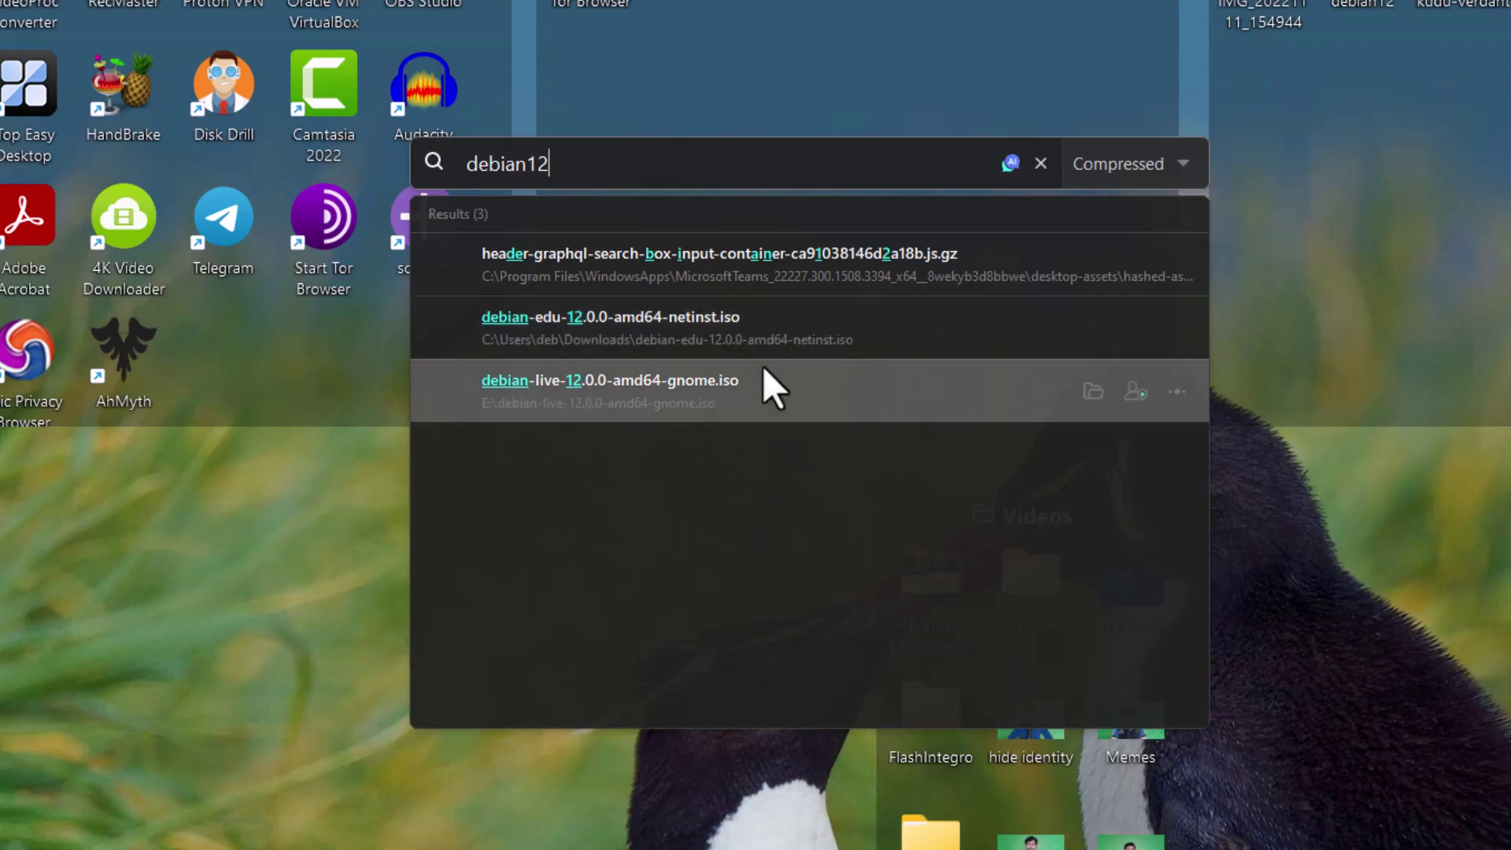
left_click(1034, 162)
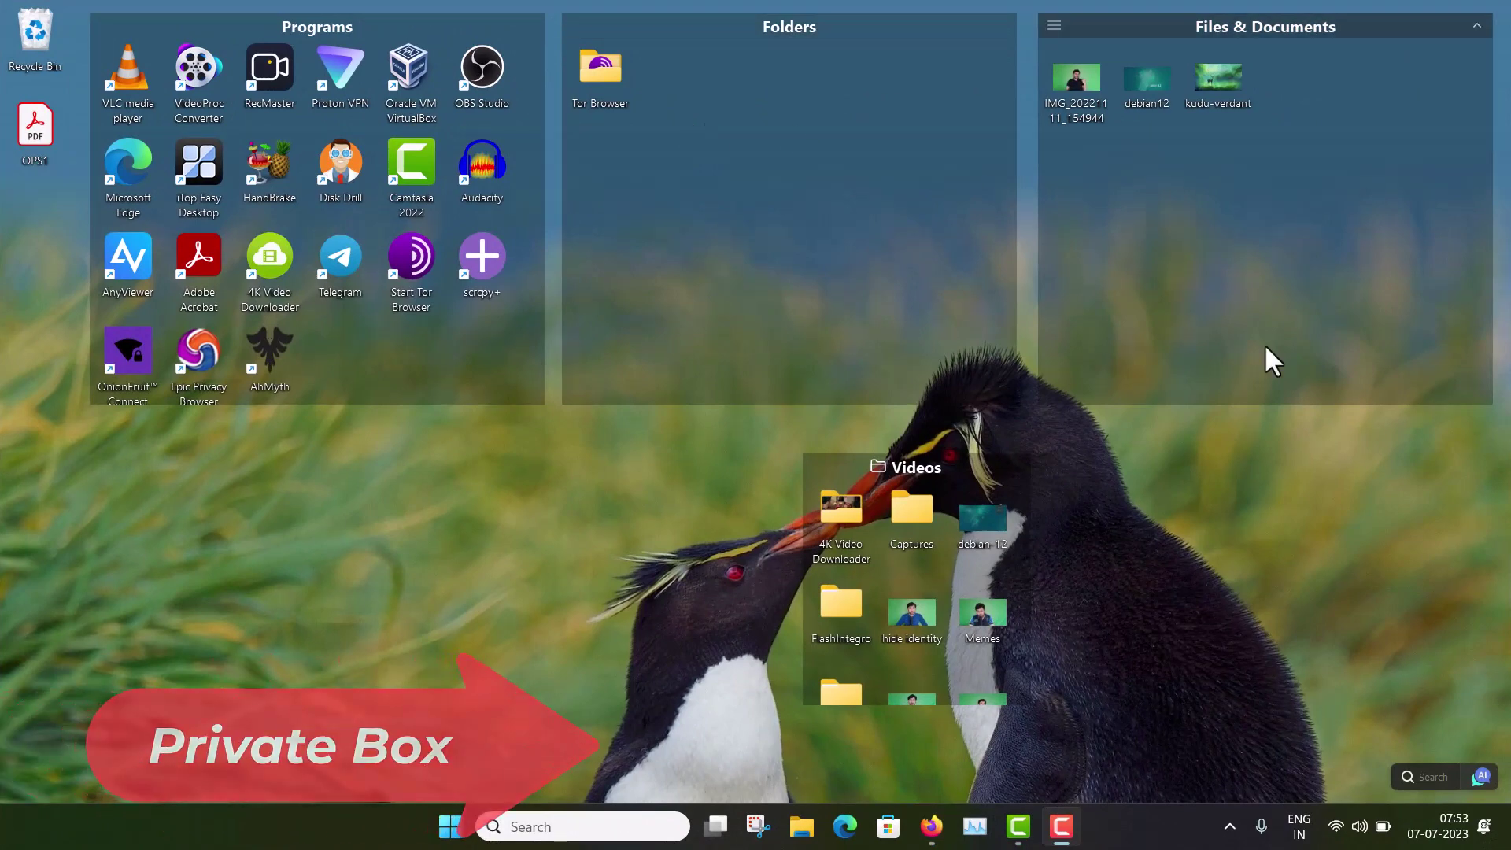
Step: Enable the Private Box from the desktop menu, creating and confirming a new password
right_click(1191, 460)
mouse_move(1295, 468)
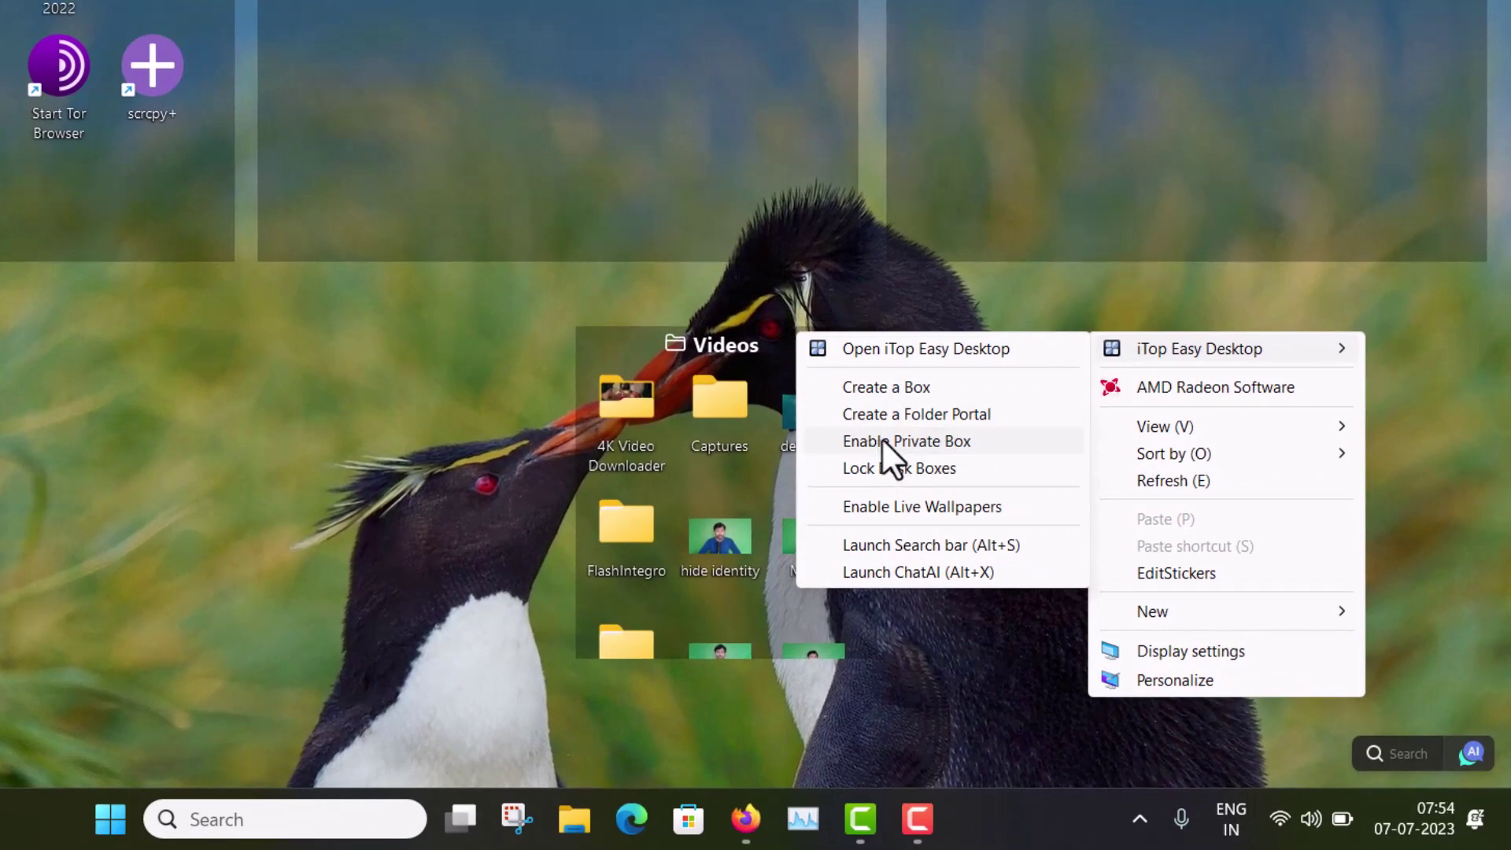
left_click(883, 441)
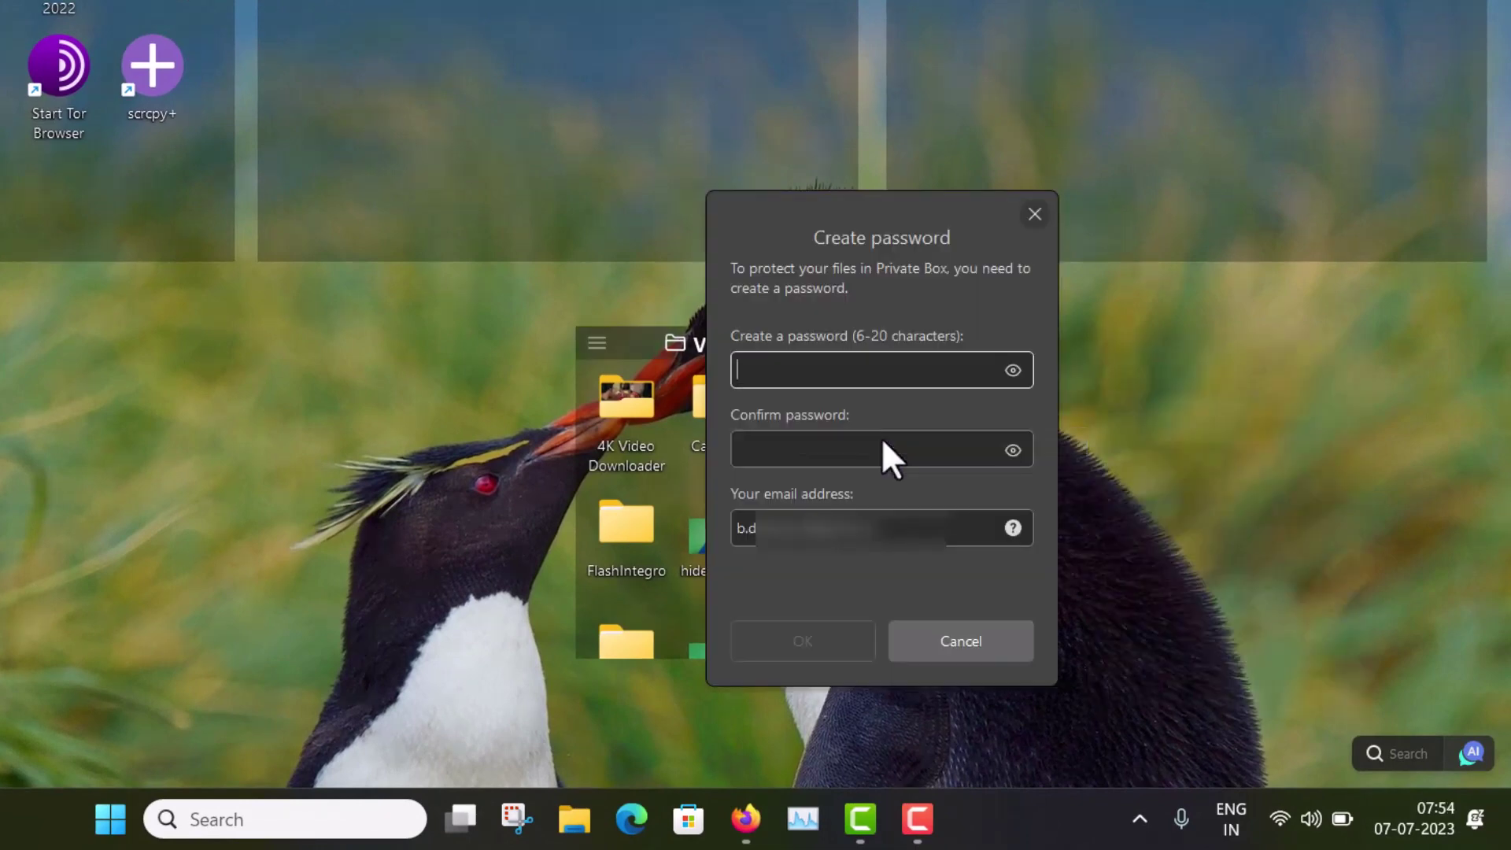
type("••••••")
left_click(858, 450)
type("••••••")
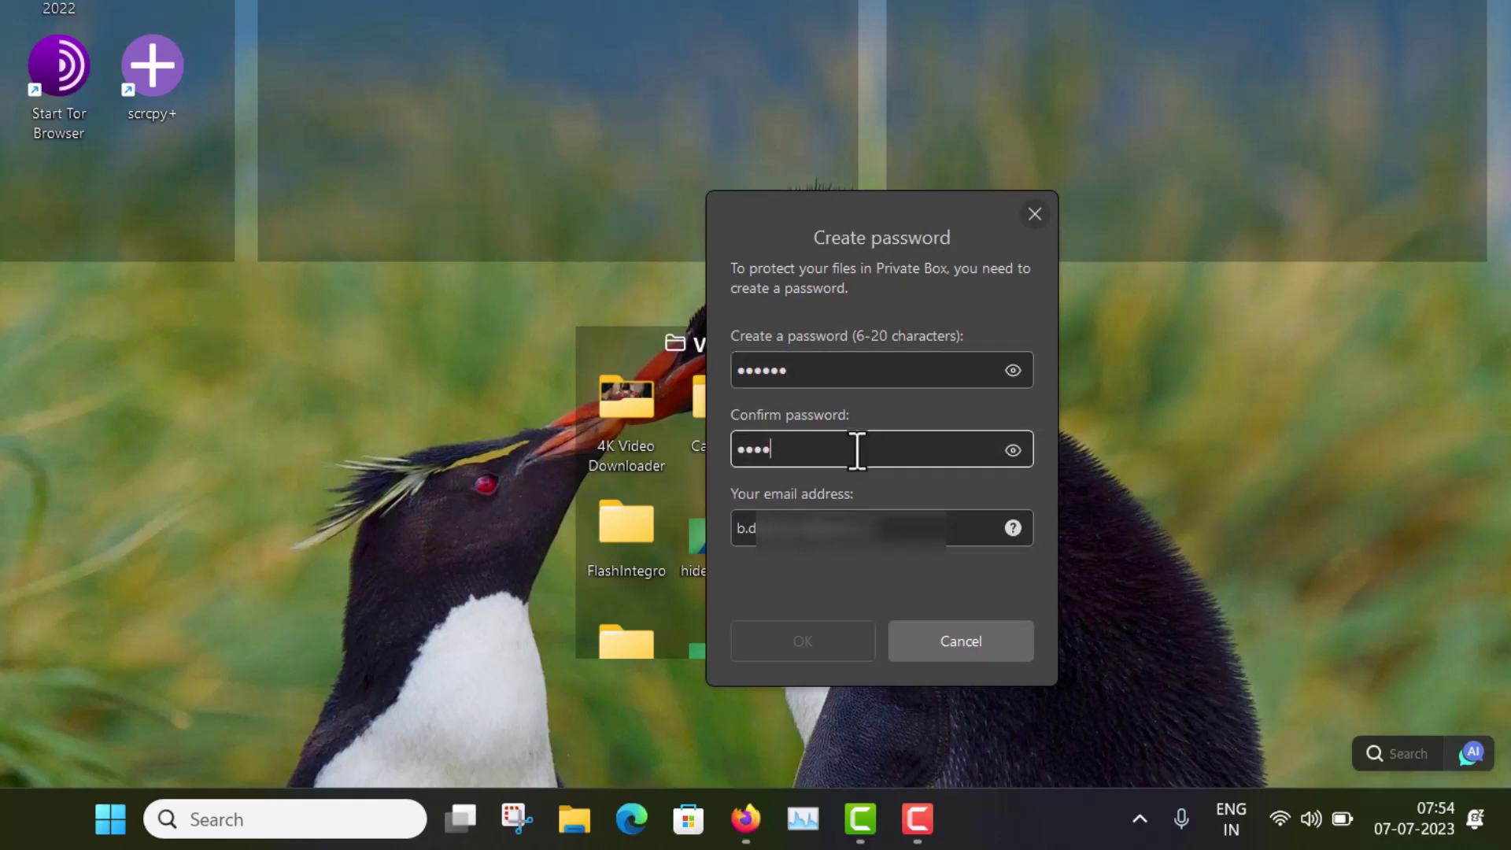
left_click(996, 526)
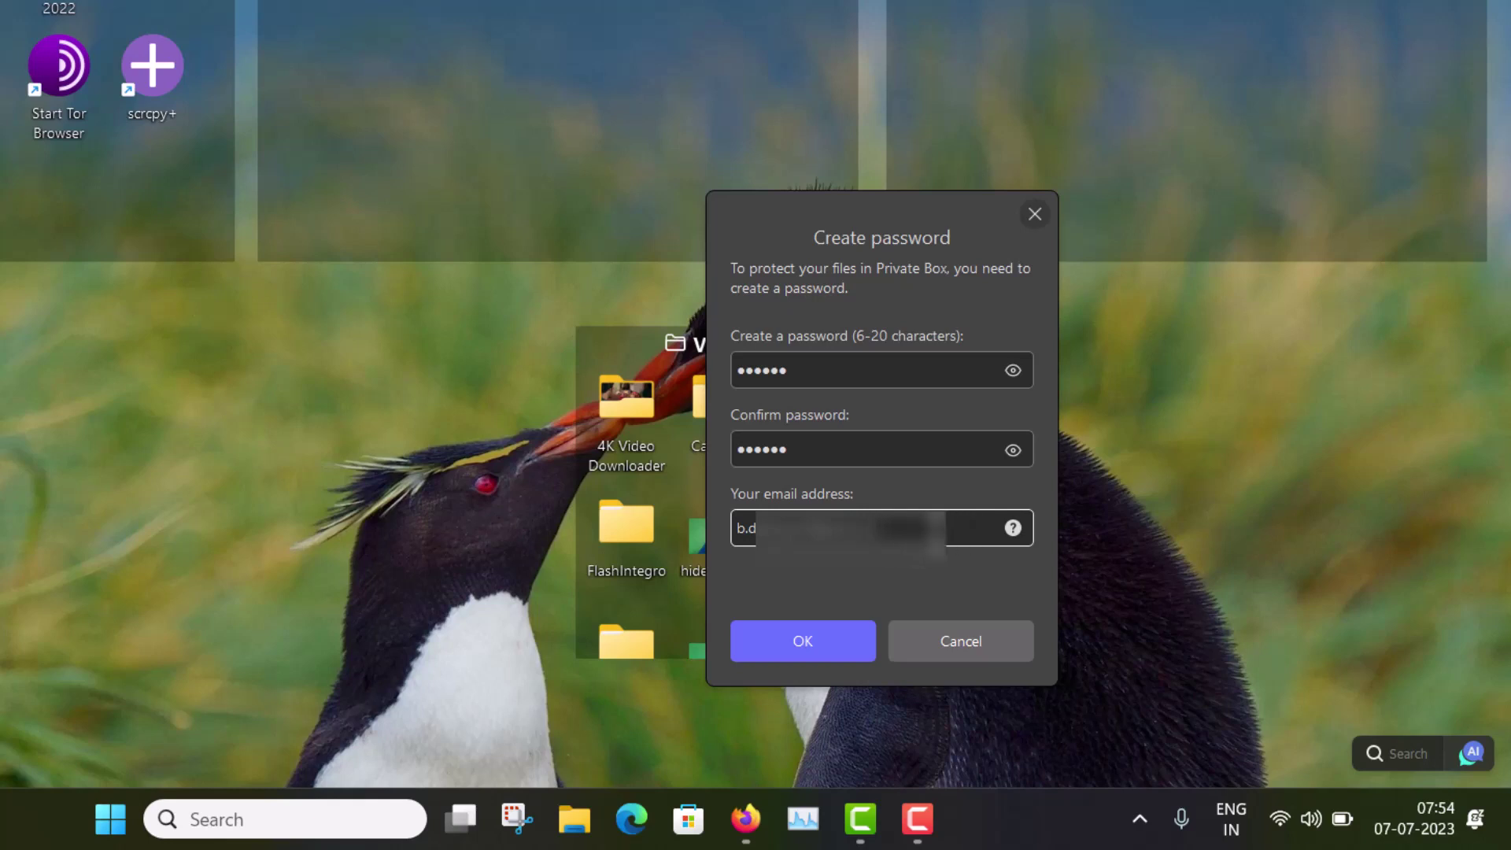
left_click(799, 643)
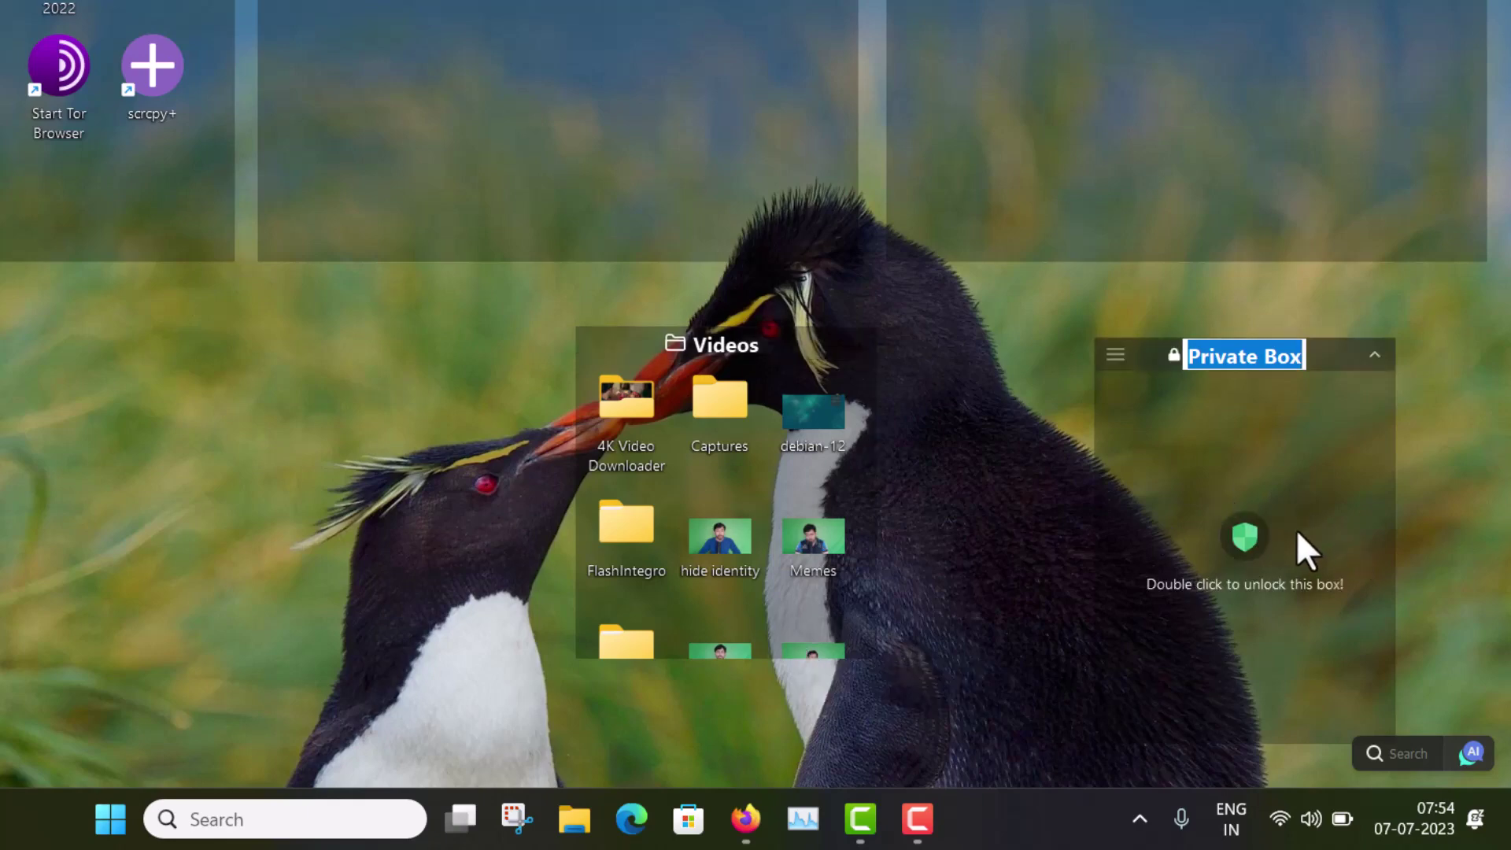
Step: Keep the default Private Box name, move kudu-verdant into it, unlock it and view the image
left_click(1005, 476)
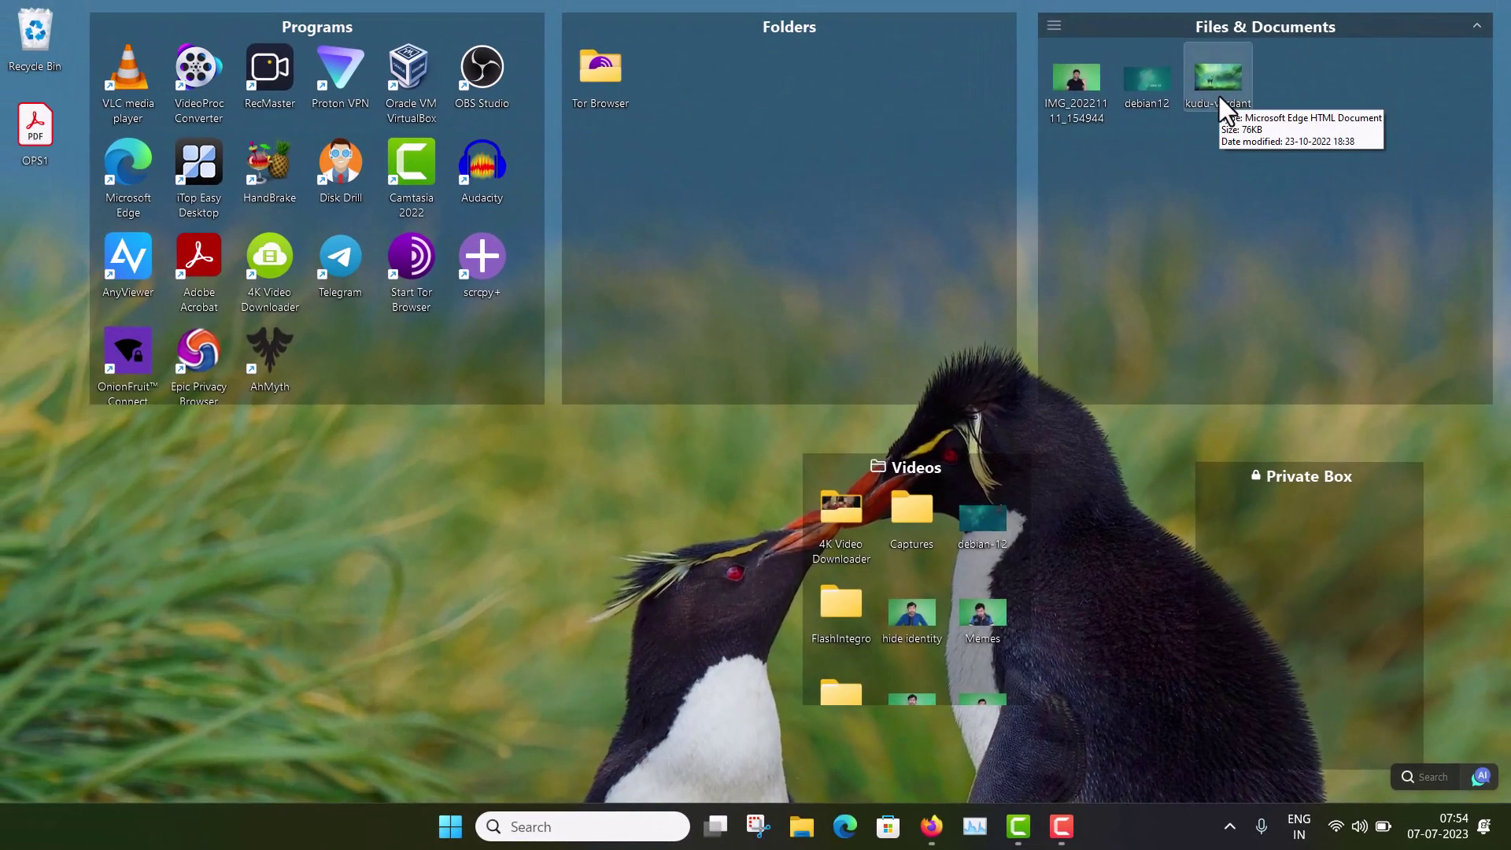
left_click_drag(1220, 97, 1281, 554)
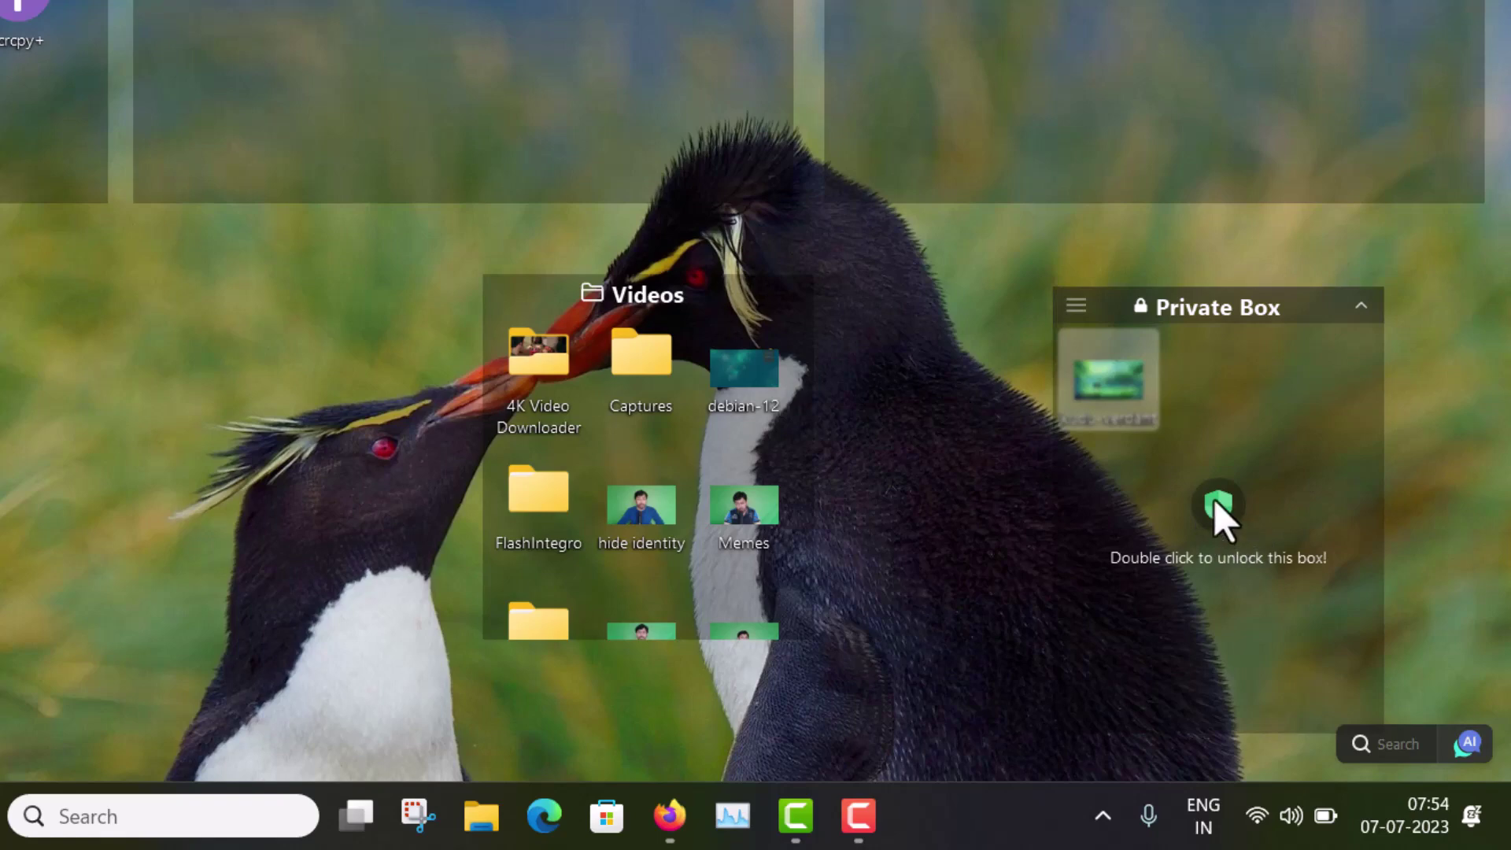
double_click(1218, 508)
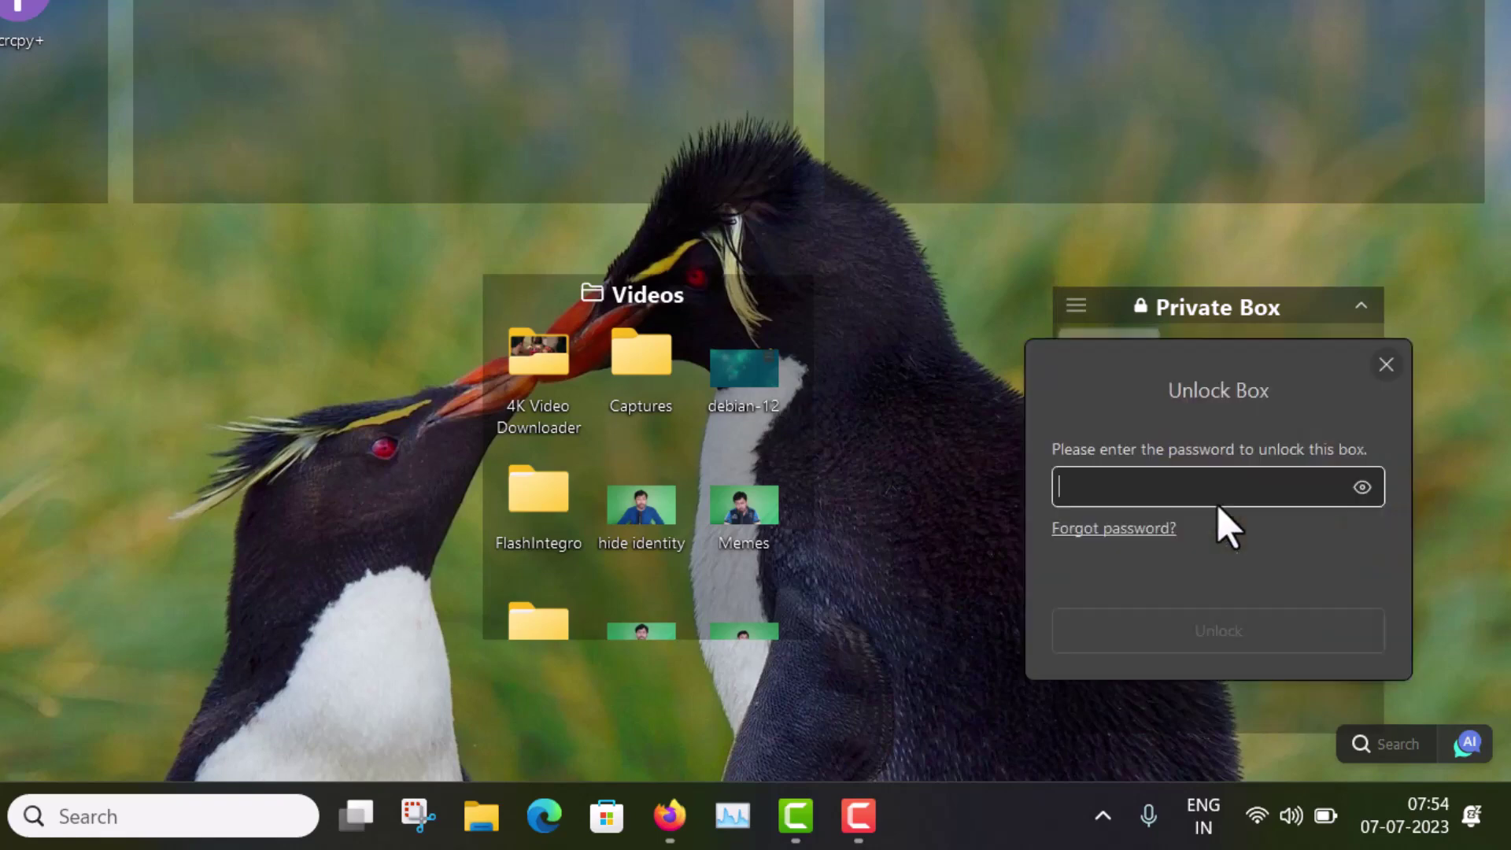
type("••••••")
key("Return")
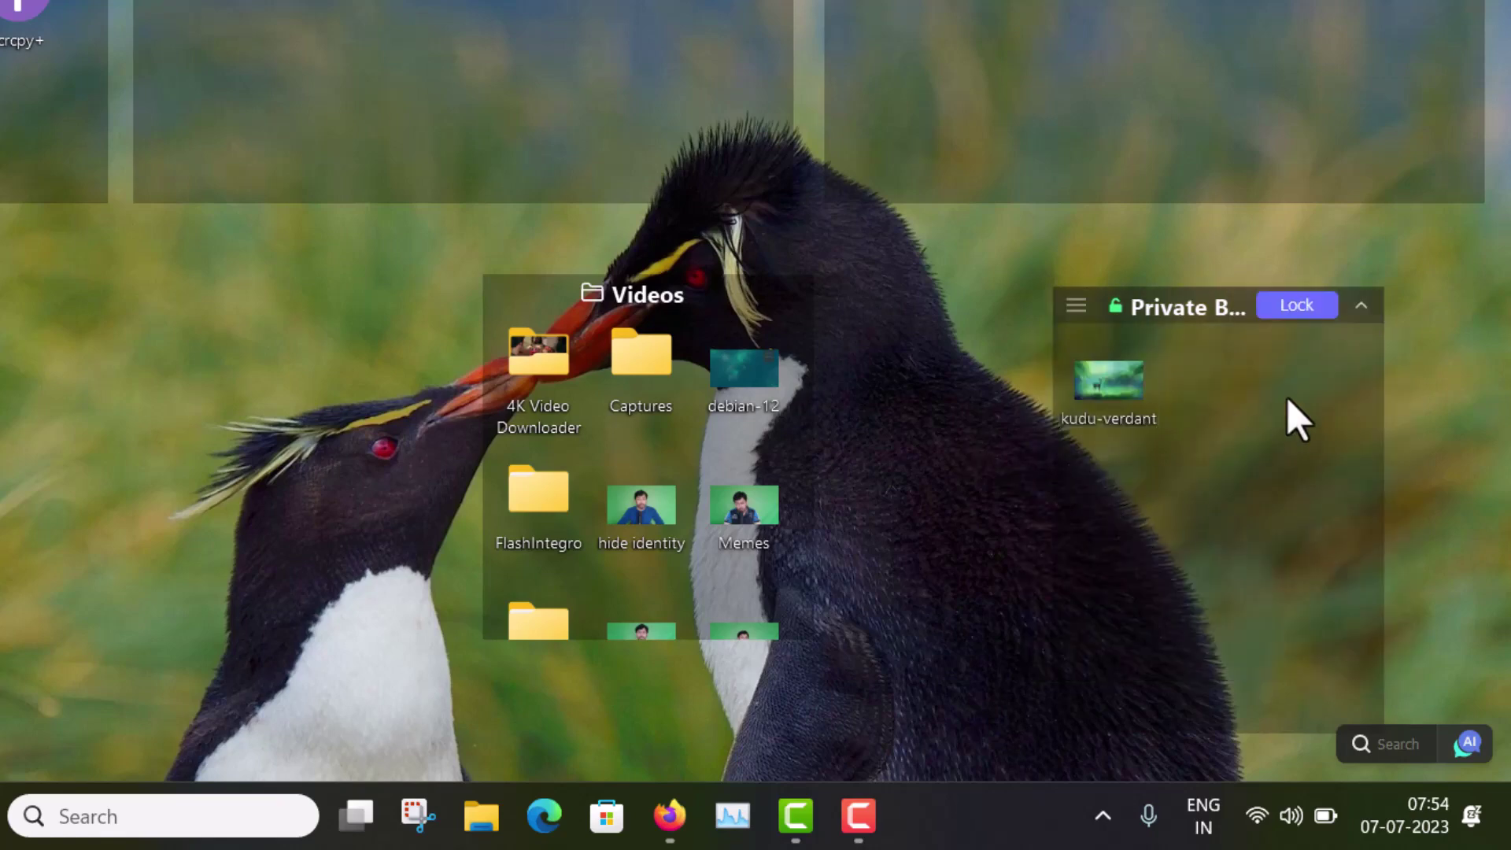
double_click(1131, 381)
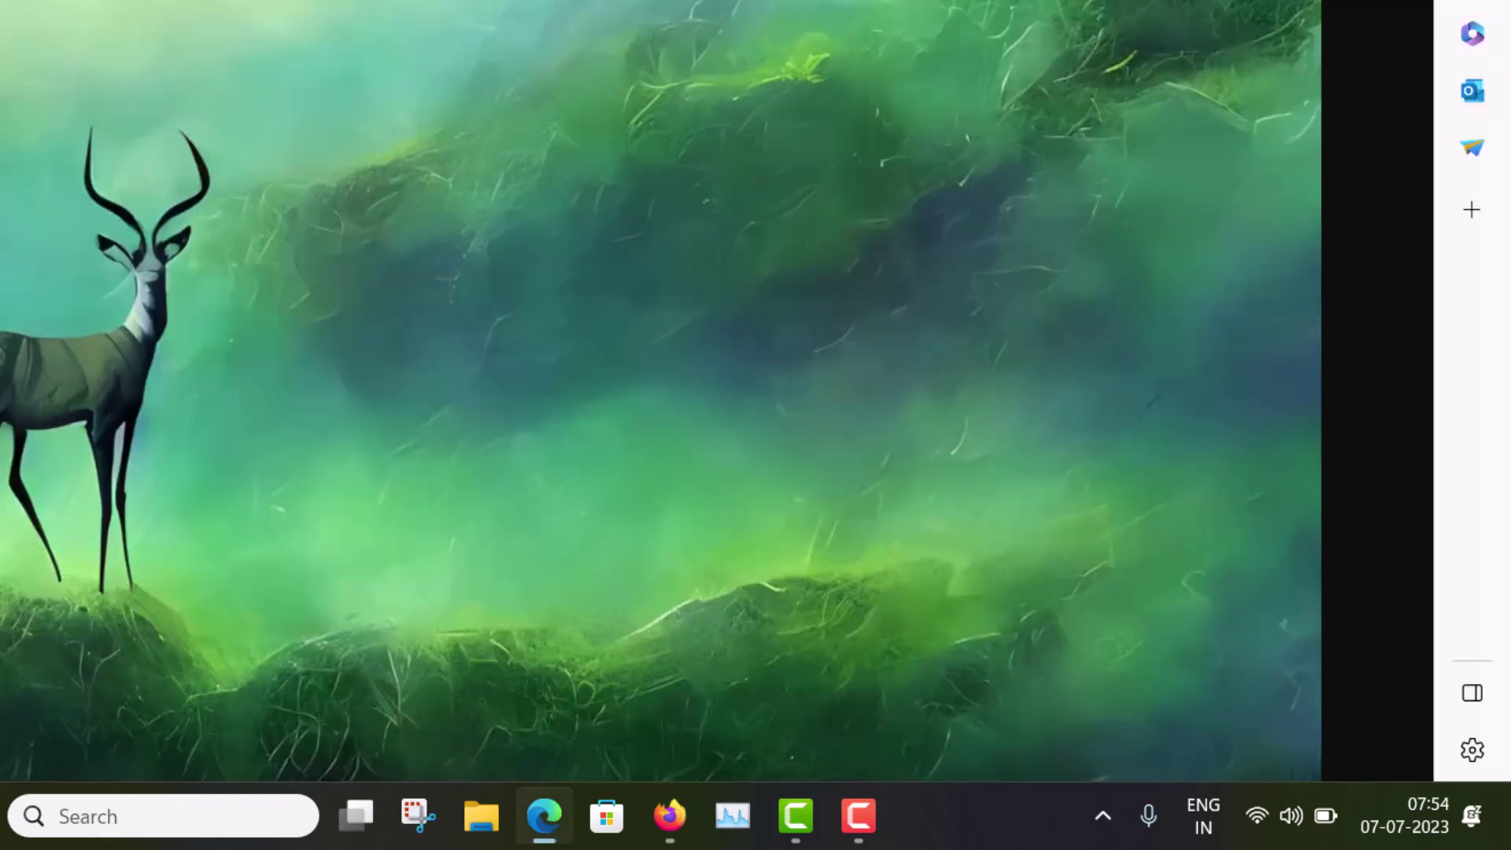
key("alt+F4")
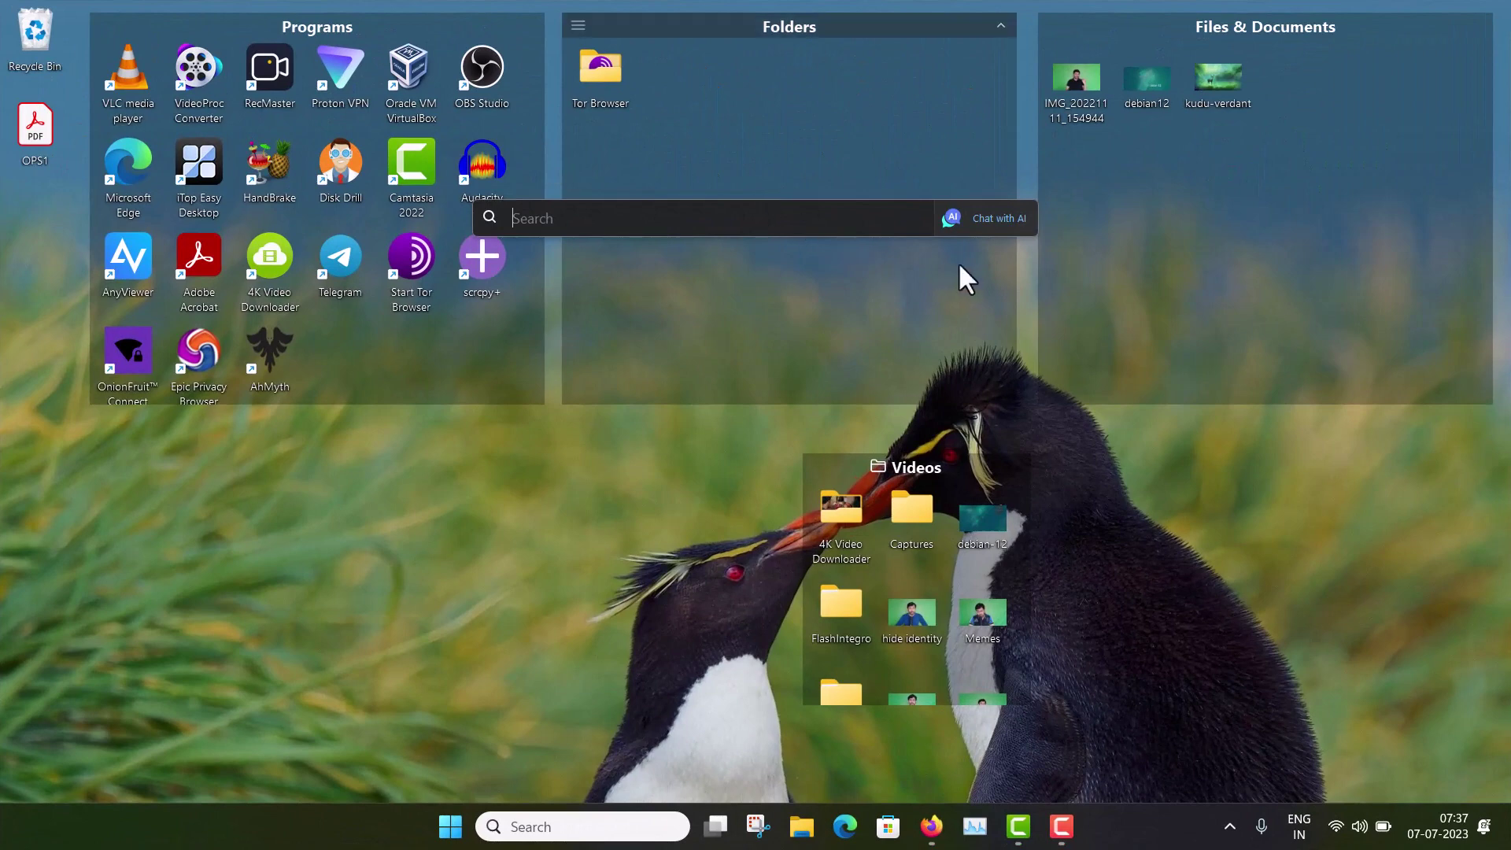
Step: Launch Chat with AI from the search bar and maximize its window
left_click(987, 219)
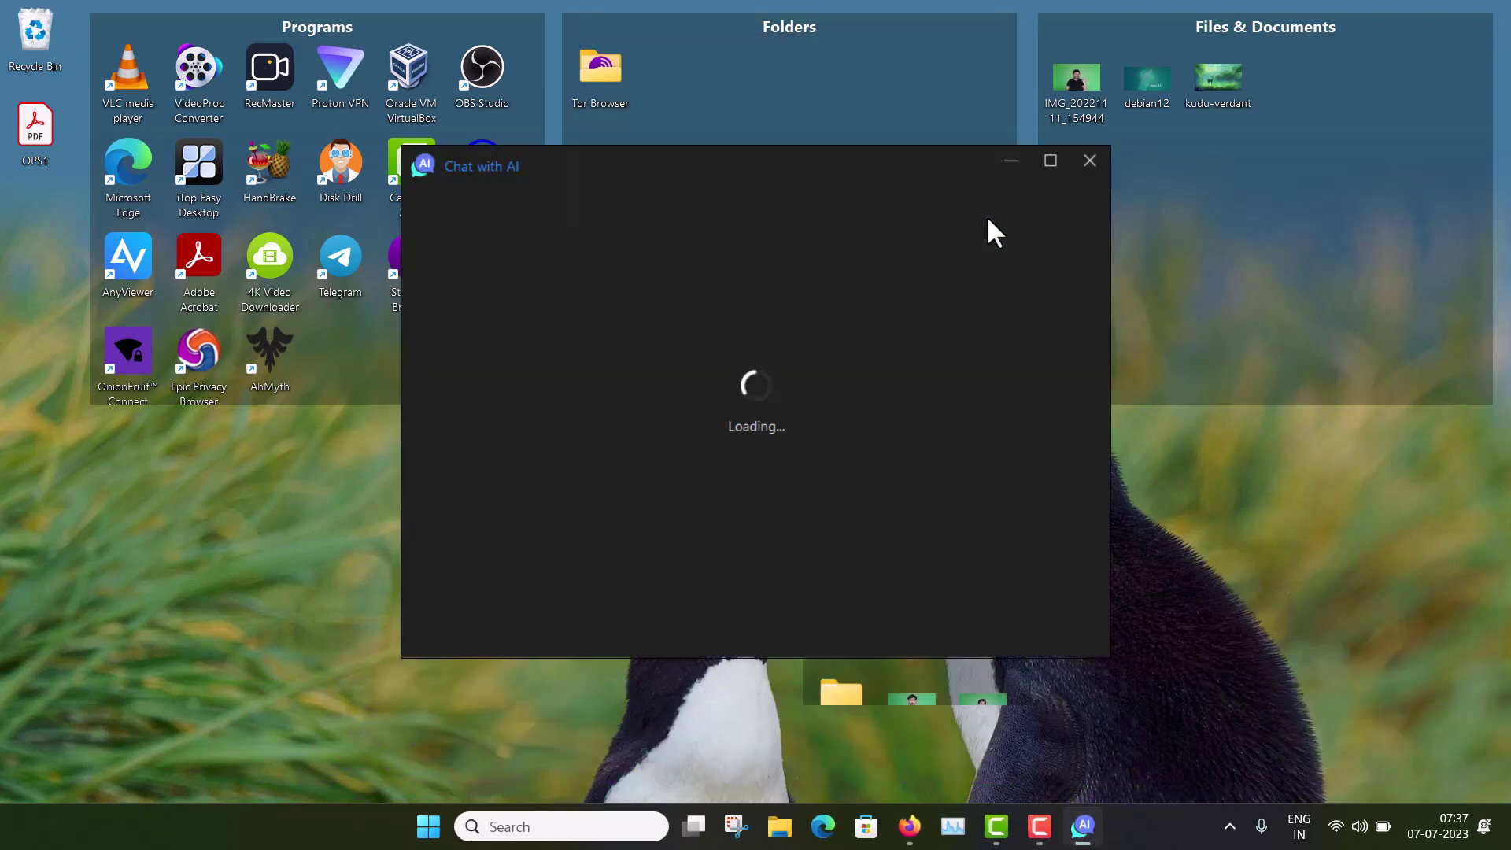
left_click(1049, 162)
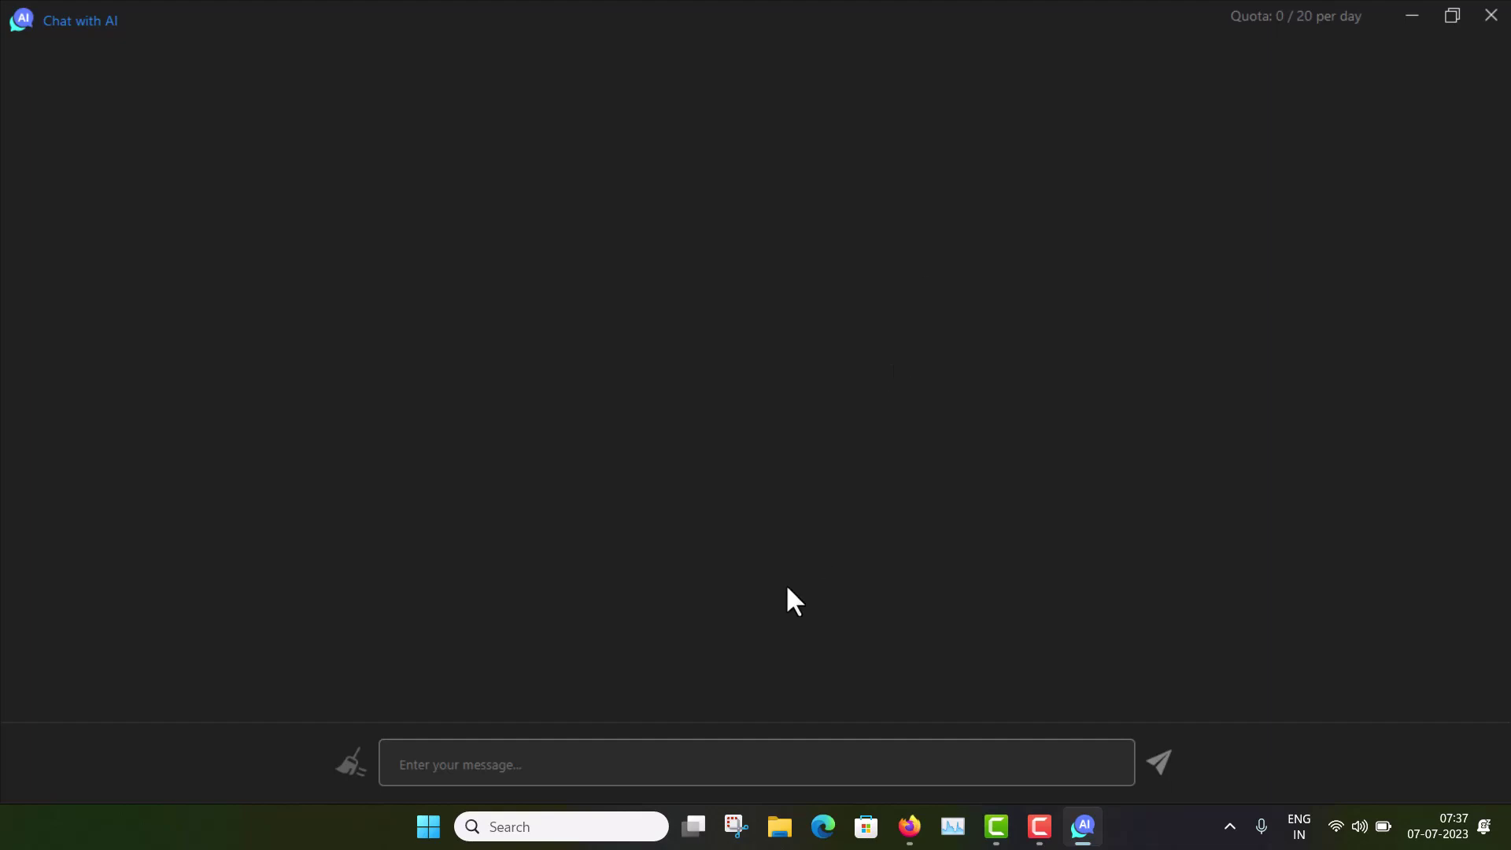
Step: Ask Chat with AI to 'write a cpp code to determine factorials' and scroll to the reply's start
left_click(708, 757)
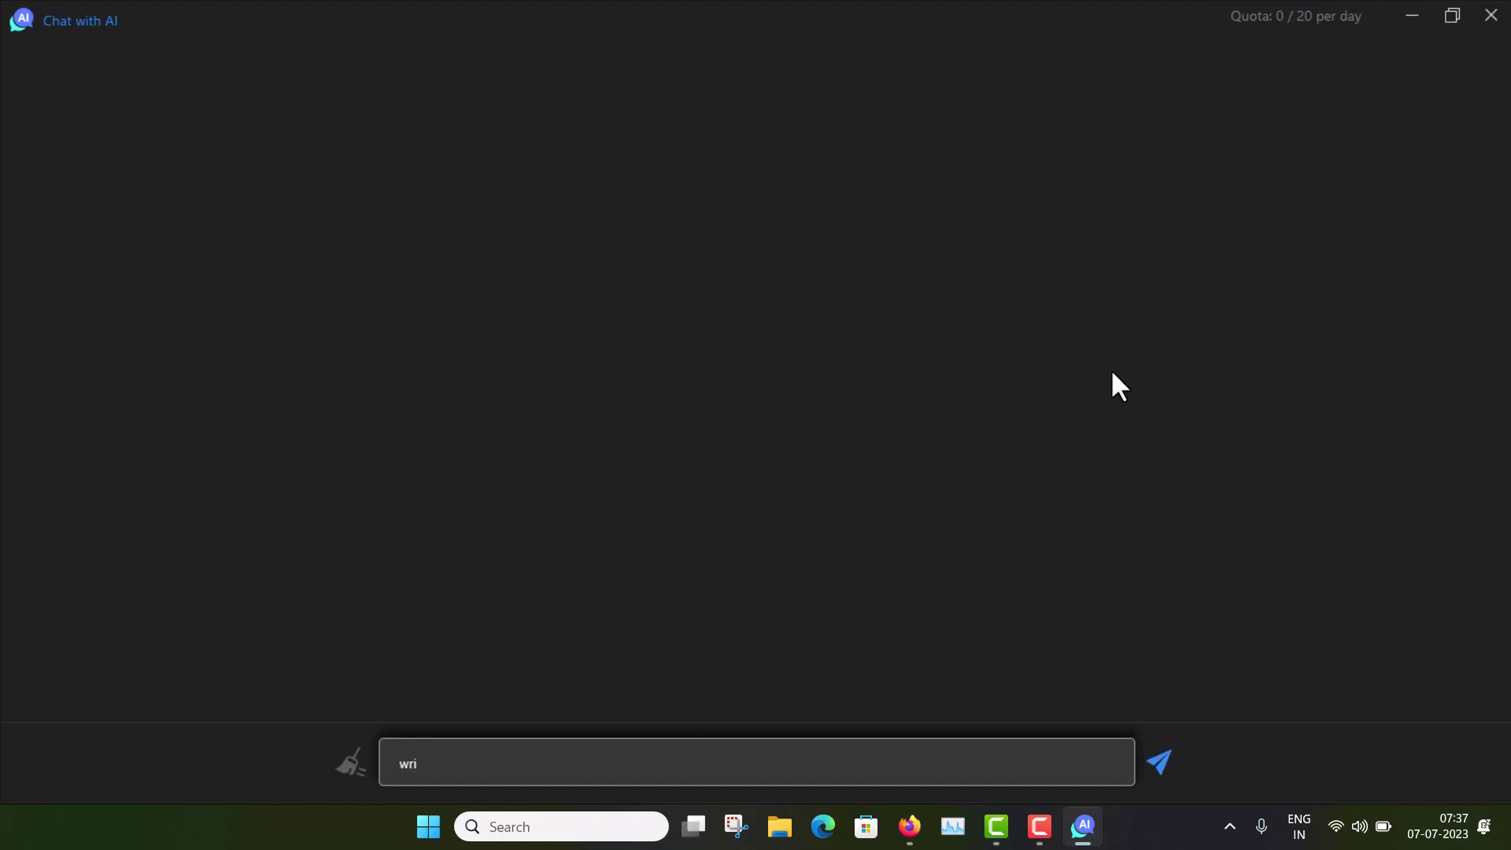
type("te a code")
key("BackSpace")
key("BackSpace")
key("BackSpace")
key("BackSpace")
key("BackSpace")
type("cpp code to determine factori")
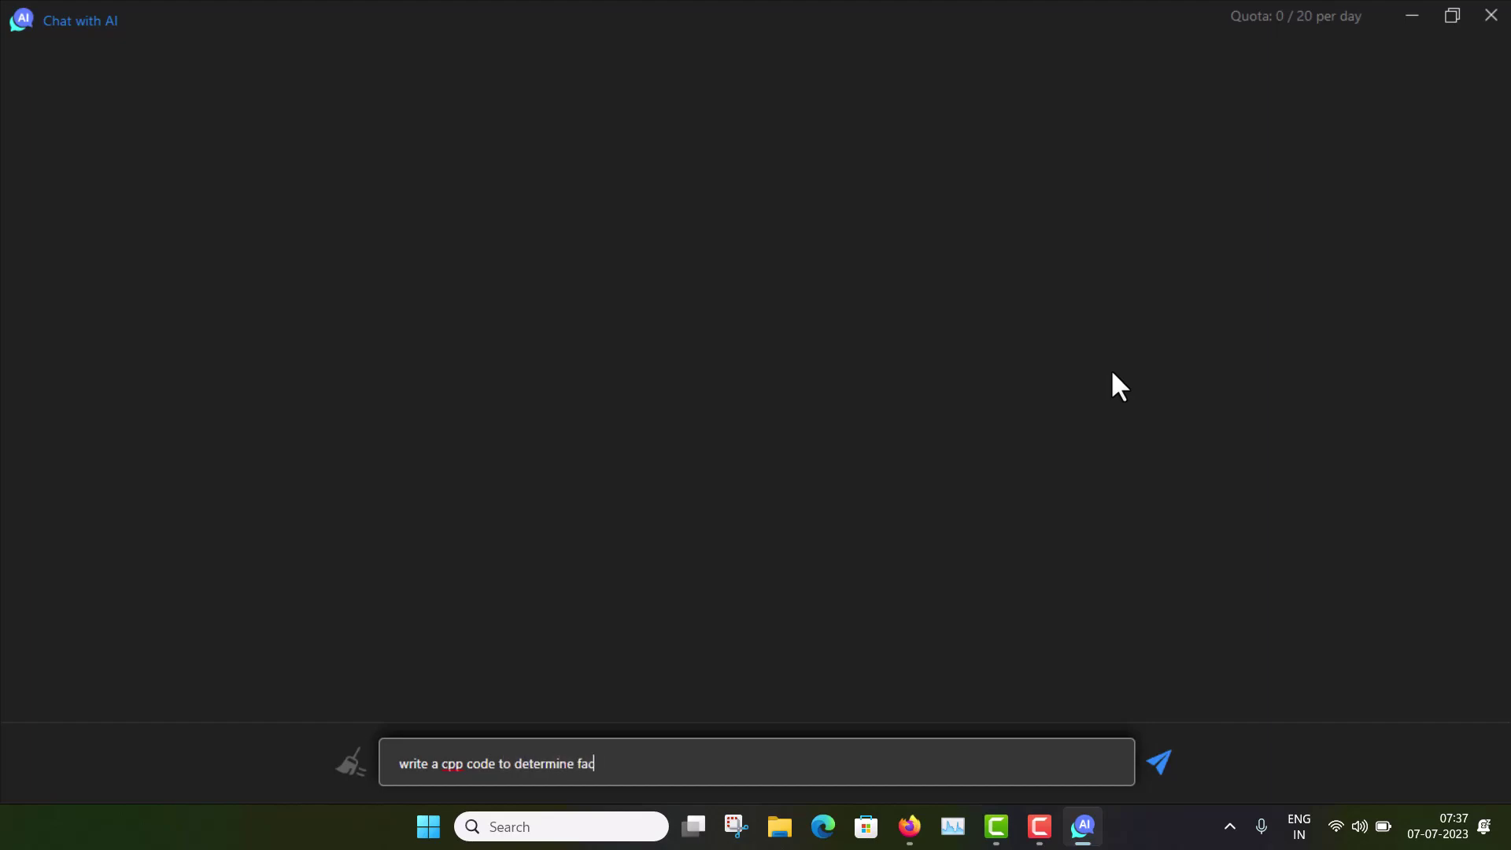
type("als")
key("Return")
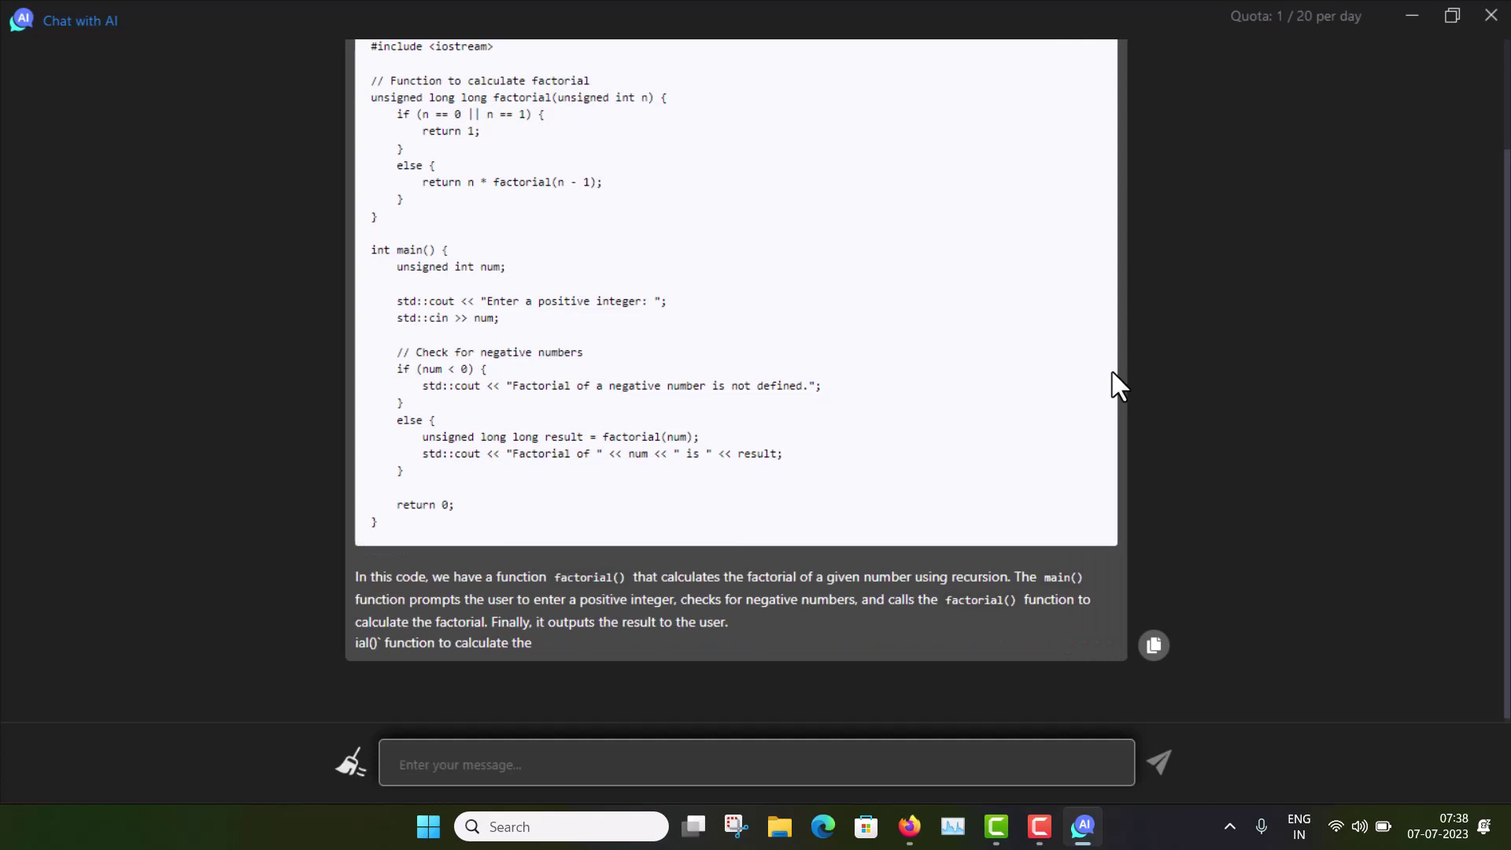
scroll(1117, 385, "up", 2)
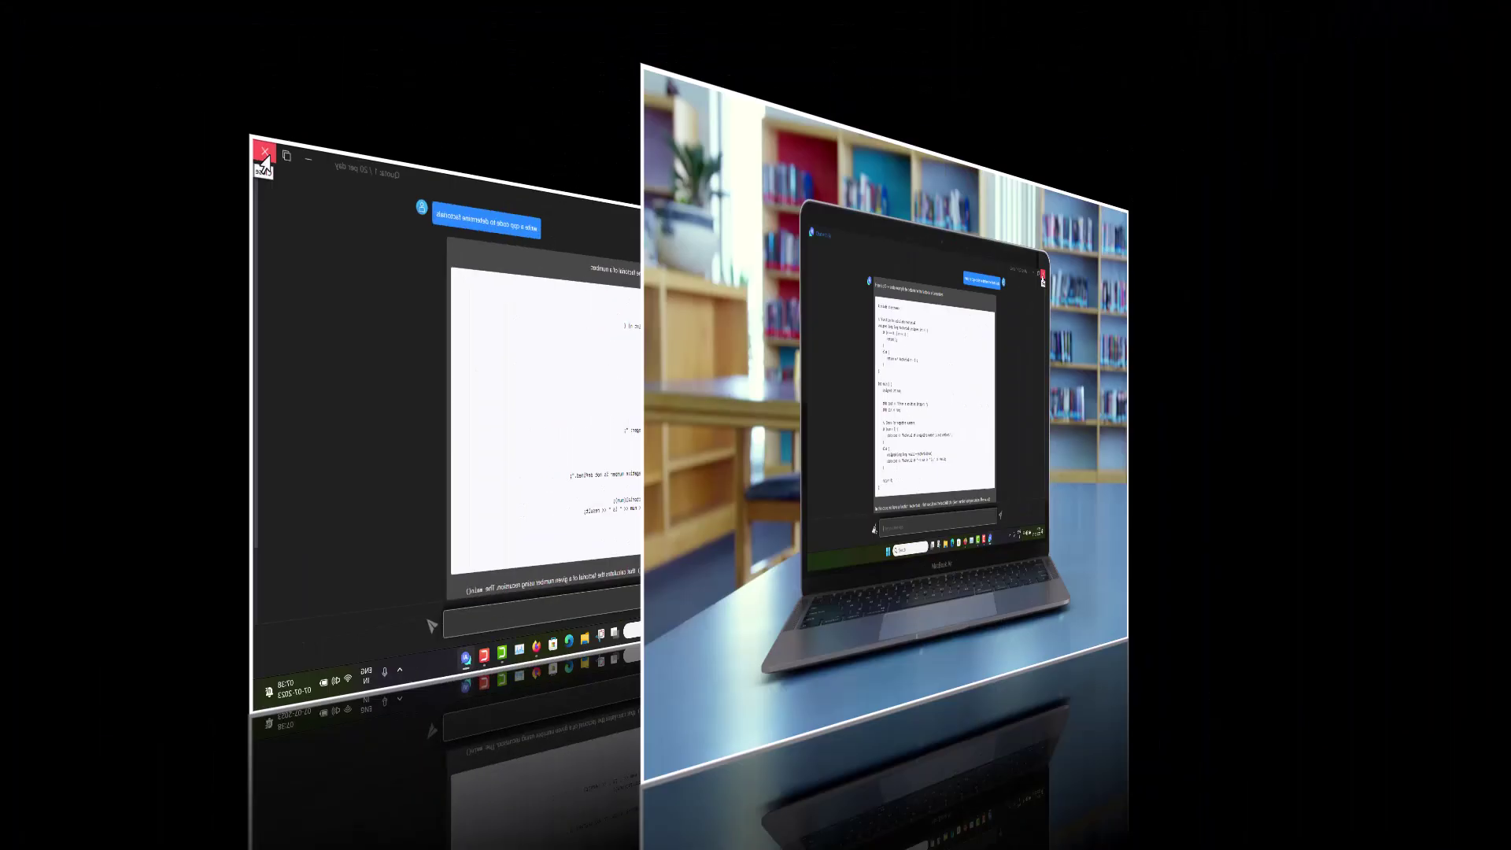
Step: Close the Chat with AI window to return to the penguin desktop
left_click(1481, 18)
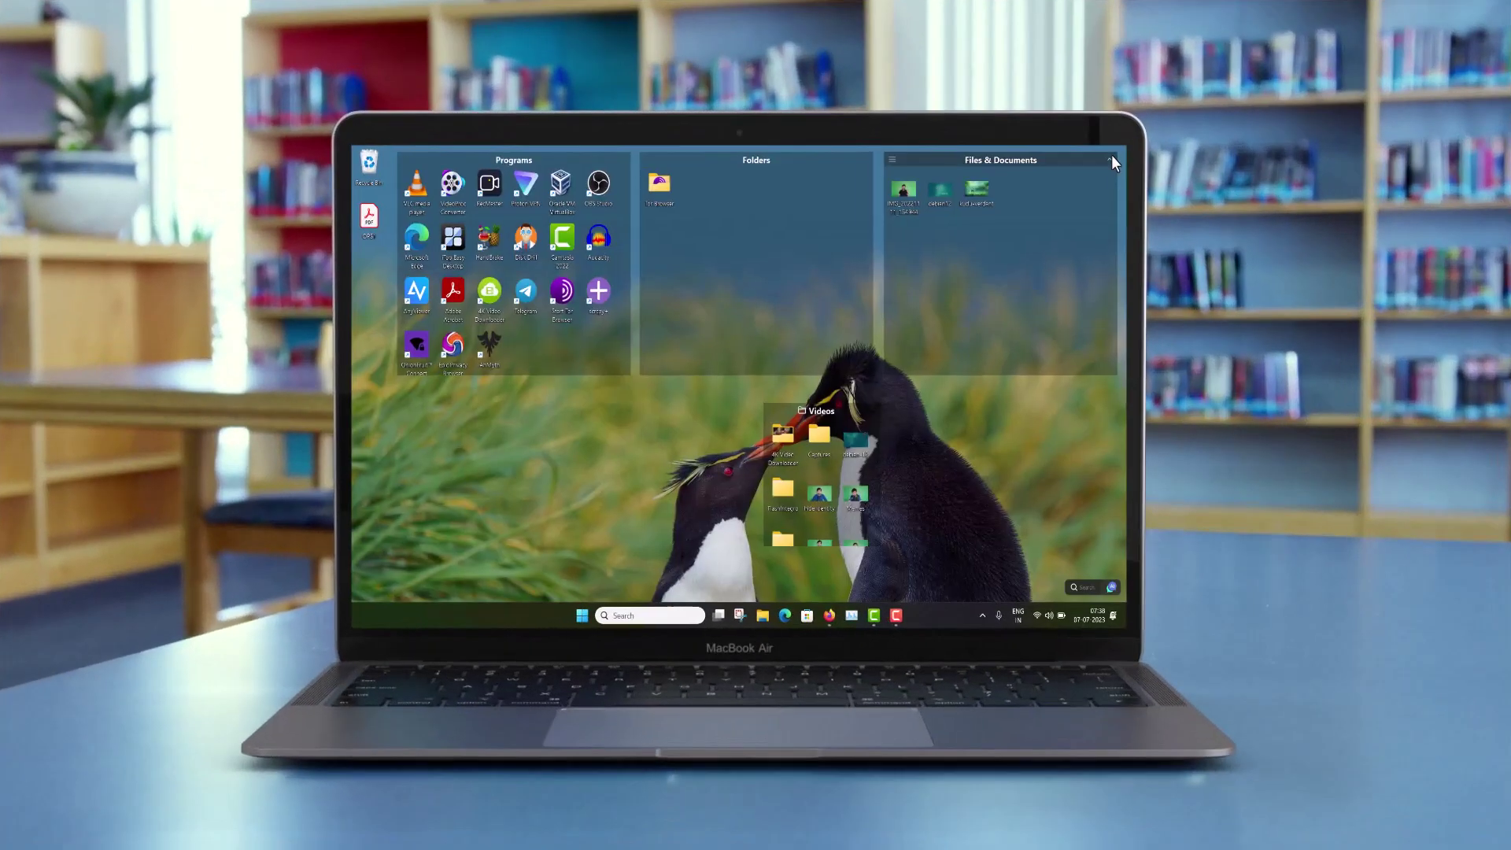